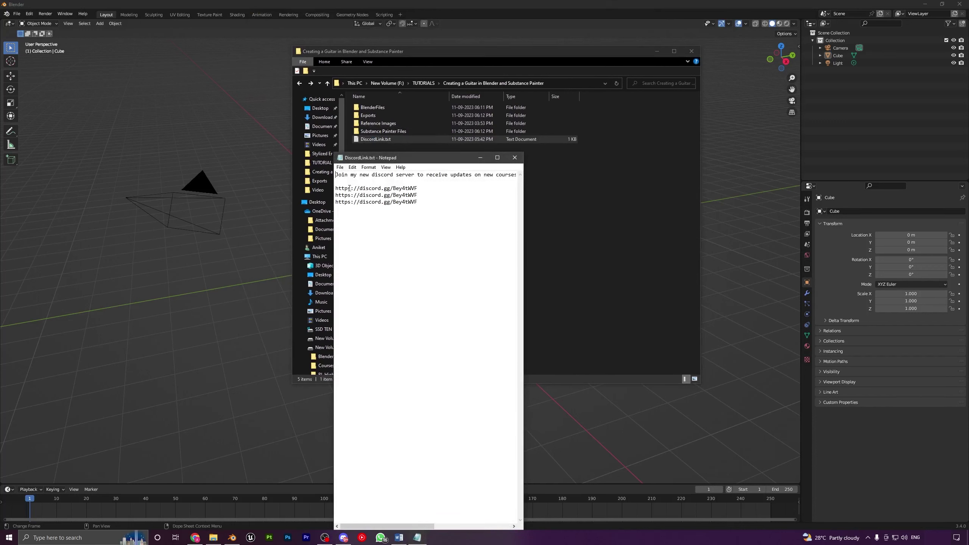
- Highlight the invite link in DiscordLink.txt, then close the text file and minimise the project folder window
drag(349, 188, 406, 188)
double_click(394, 187)
double_click(393, 187)
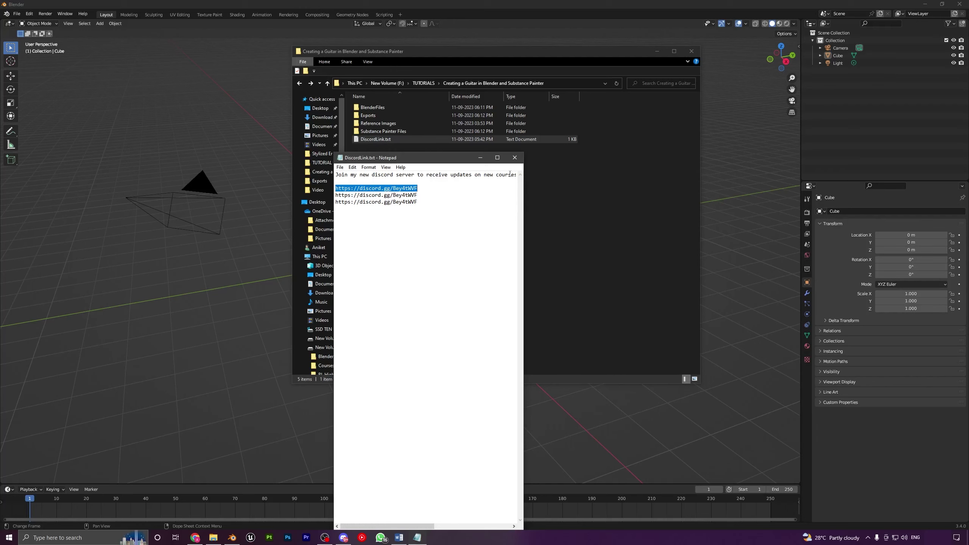
click(515, 158)
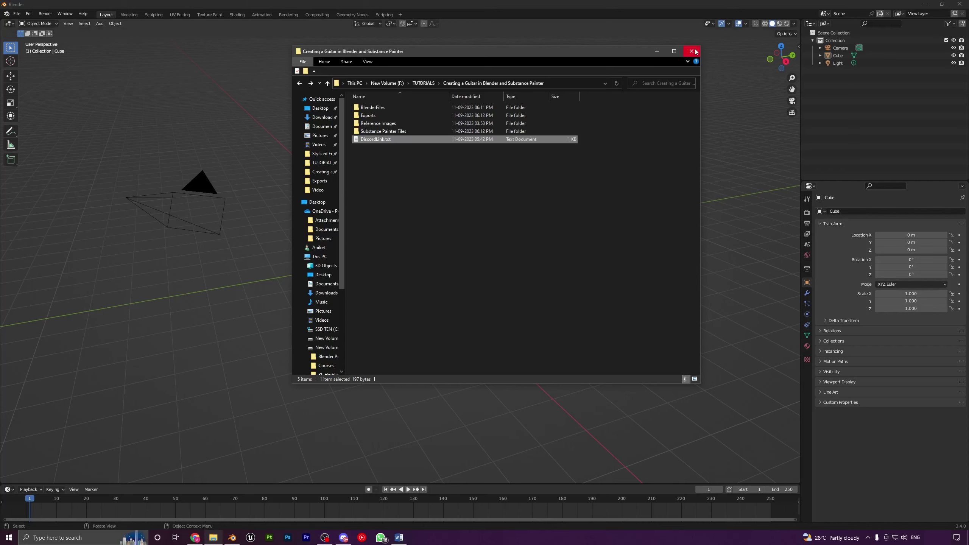
click(662, 49)
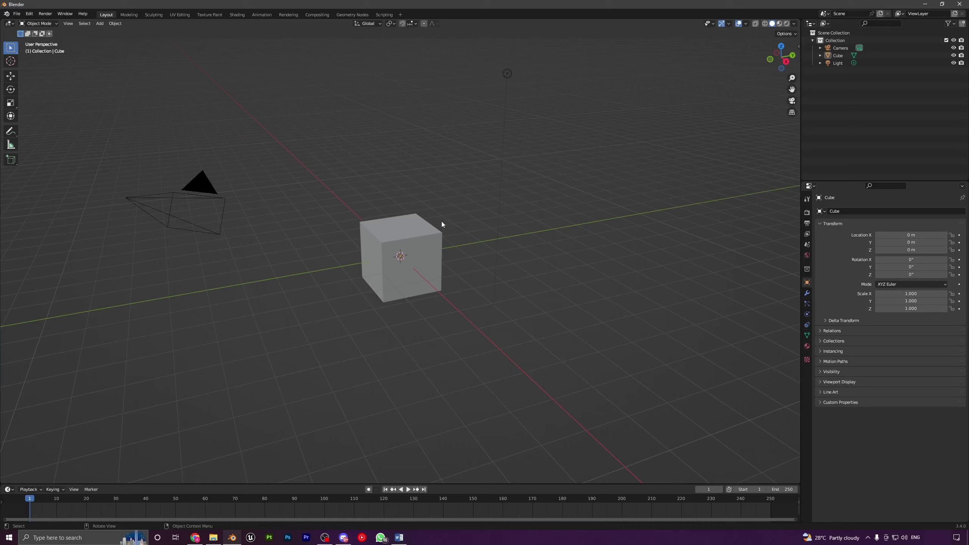
- Delete all the default scene objects: the cube, camera and light
middle_drag(442, 222, 488, 252)
drag(276, 143, 366, 208)
key(a)
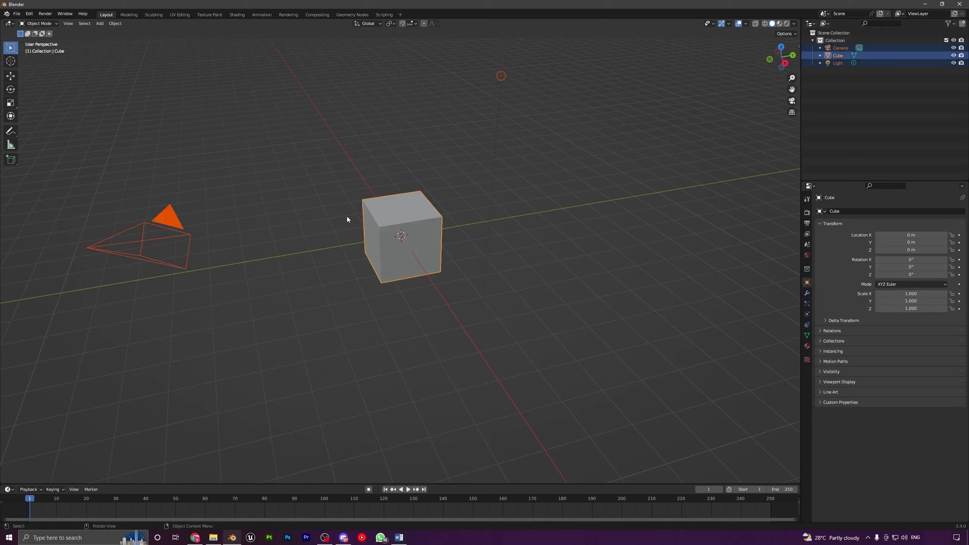
key(x)
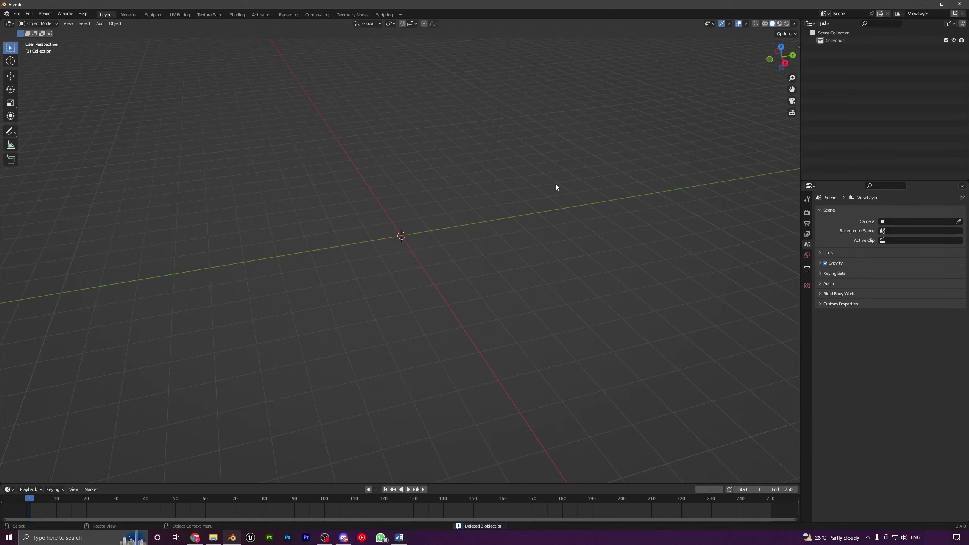
- Enable the Screencast Keys display in the 3D viewport and test it with a shortcut and some view movement
key(n)
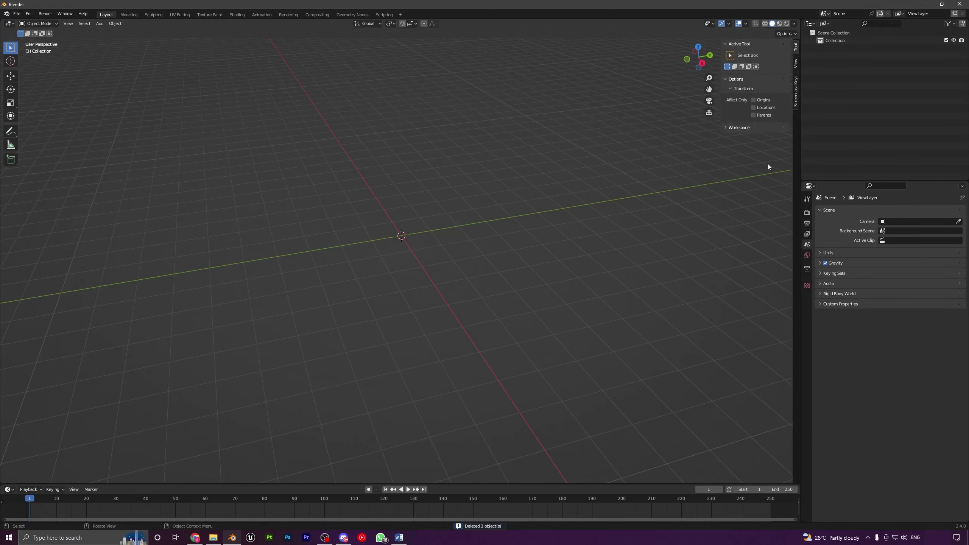
click(796, 88)
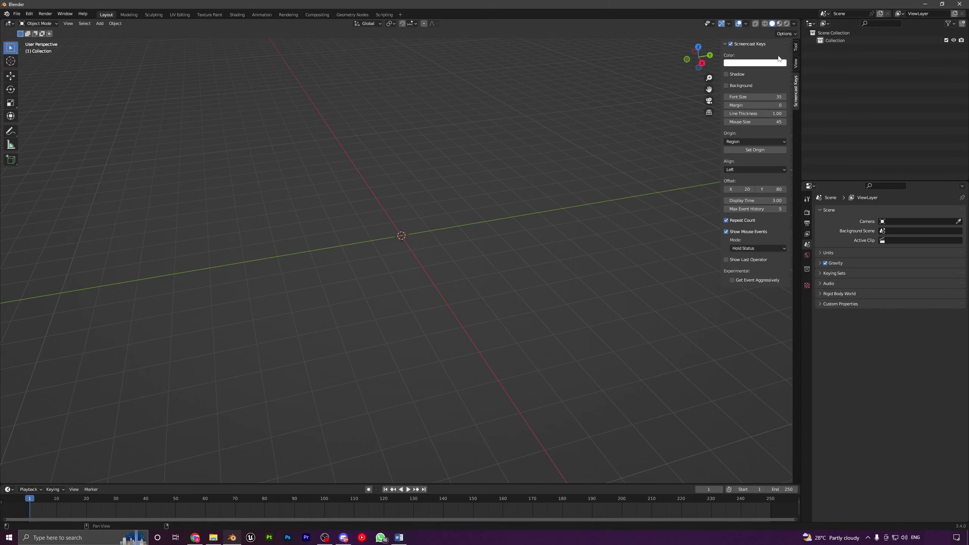
click(796, 47)
mouse_move(417, 210)
middle_down()
mouse_move(437, 222)
mouse_move(401, 208)
middle_up()
key(shift+a)
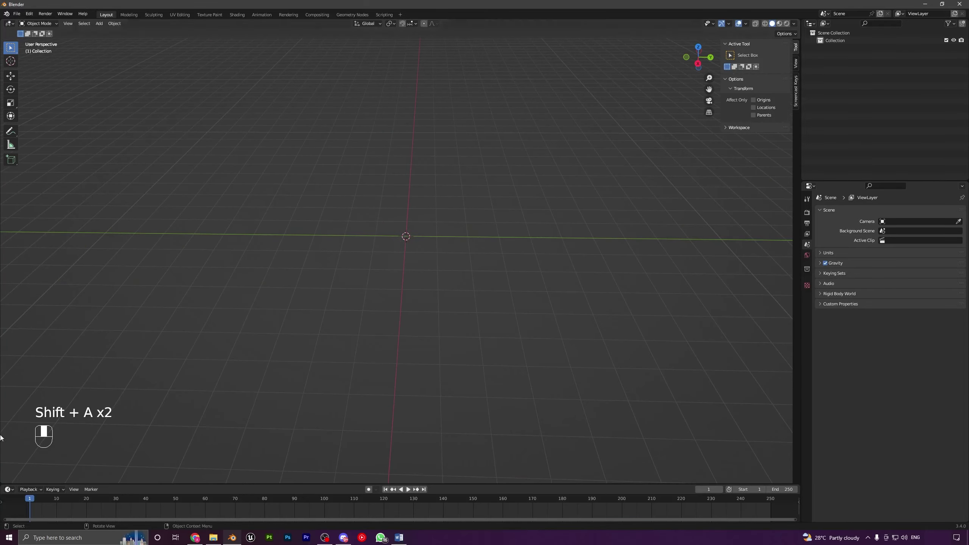
middle_drag(447, 292, 460, 274)
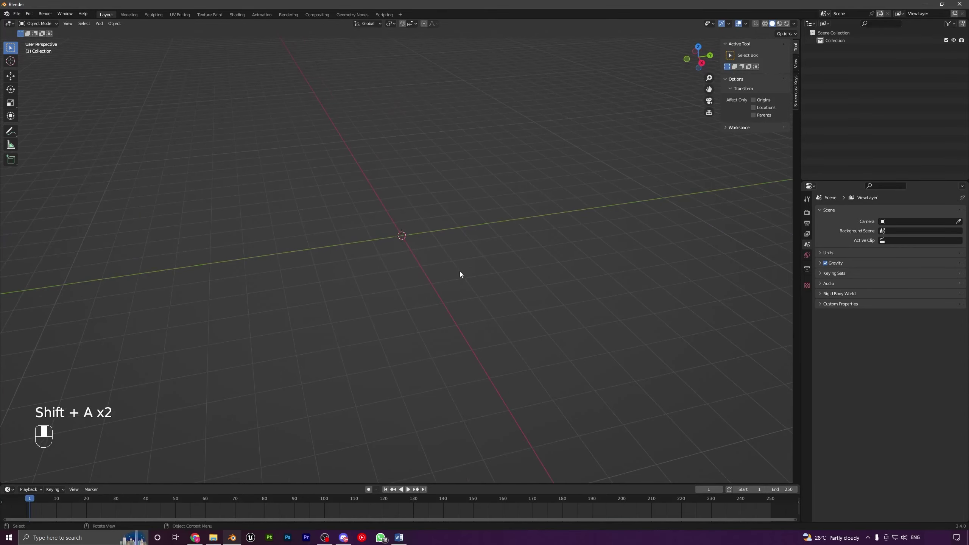
- Check the two guitar images in the project's Reference Images folder, then return to the Blender scene
click(213, 538)
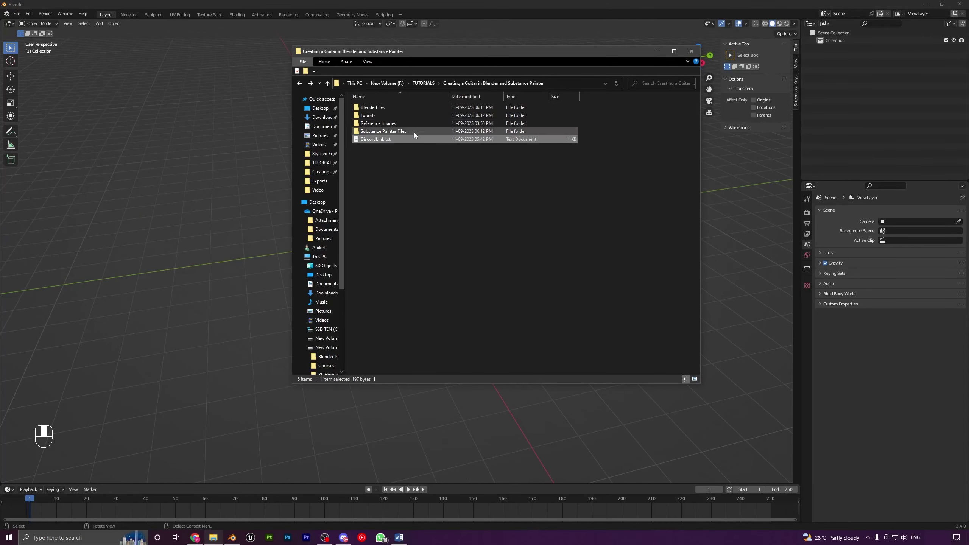
double_click(378, 124)
drag(366, 153, 458, 125)
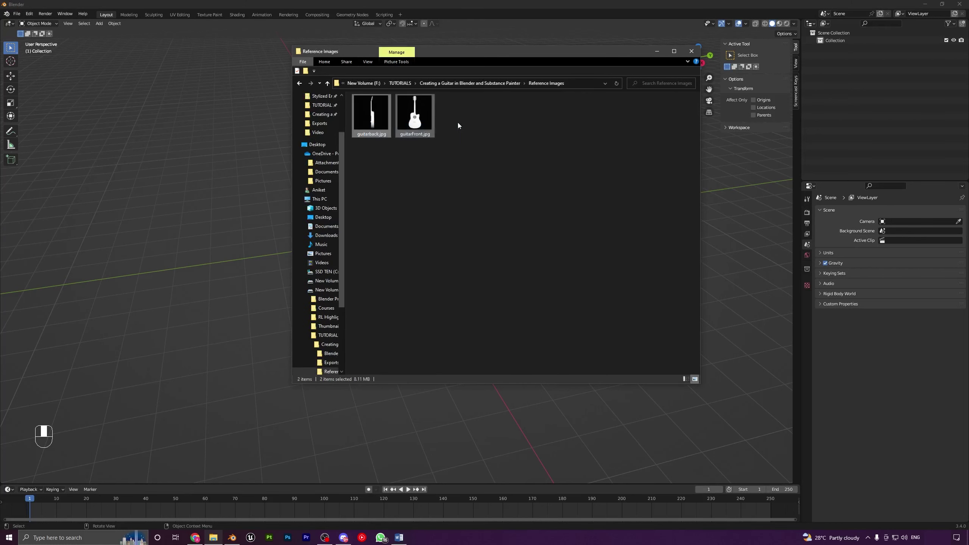
click(657, 51)
- Add guitarfront.jpg from the guitar project's Reference Images folder as a reference image aligned to the front view
middle_drag(428, 229, 462, 226)
key(KP_1)
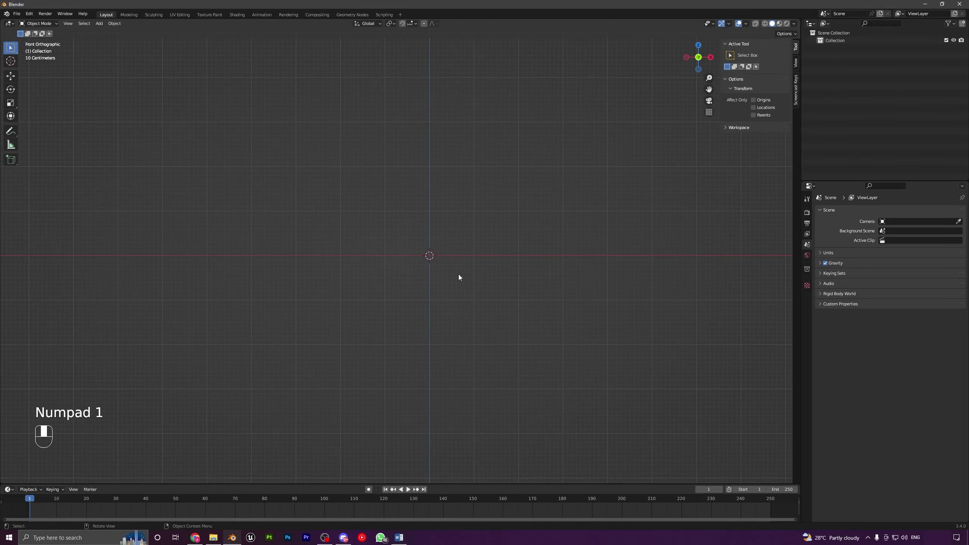
scroll(458, 275, up, 2)
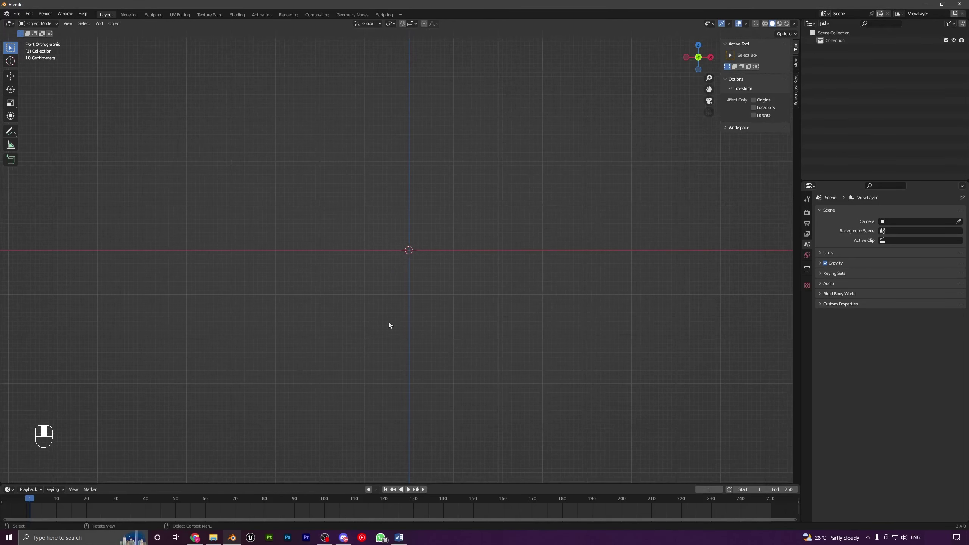
key(shift)
key(shift+a)
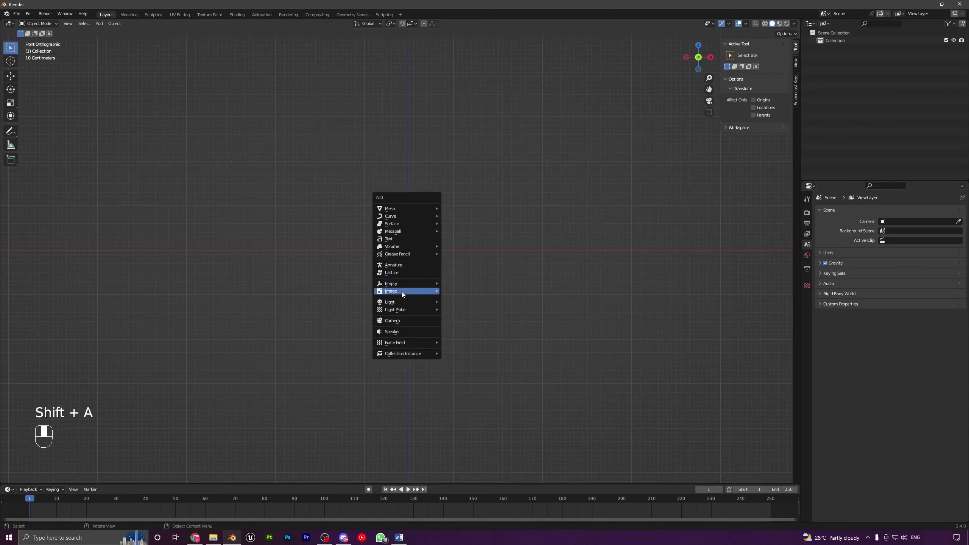
mouse_move(420, 291)
click(471, 291)
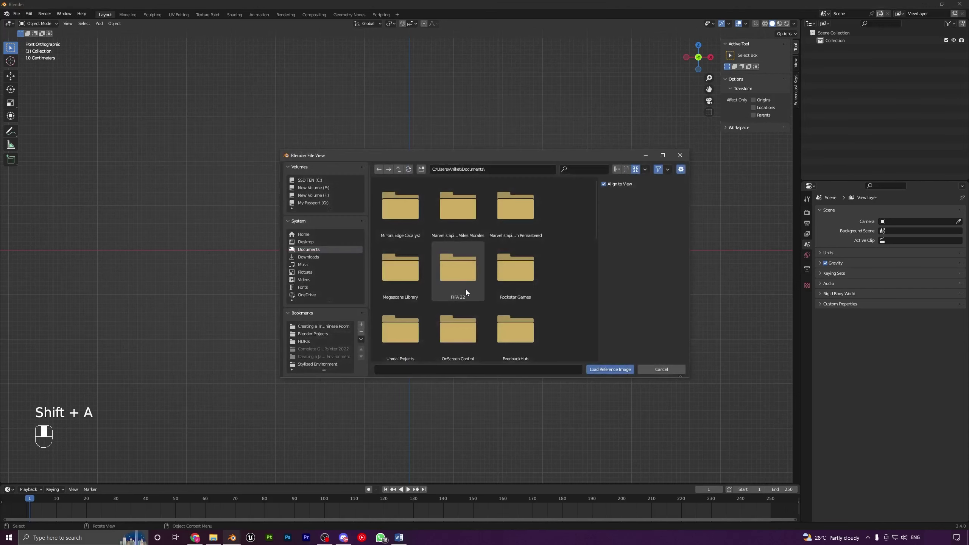
click(320, 326)
click(398, 170)
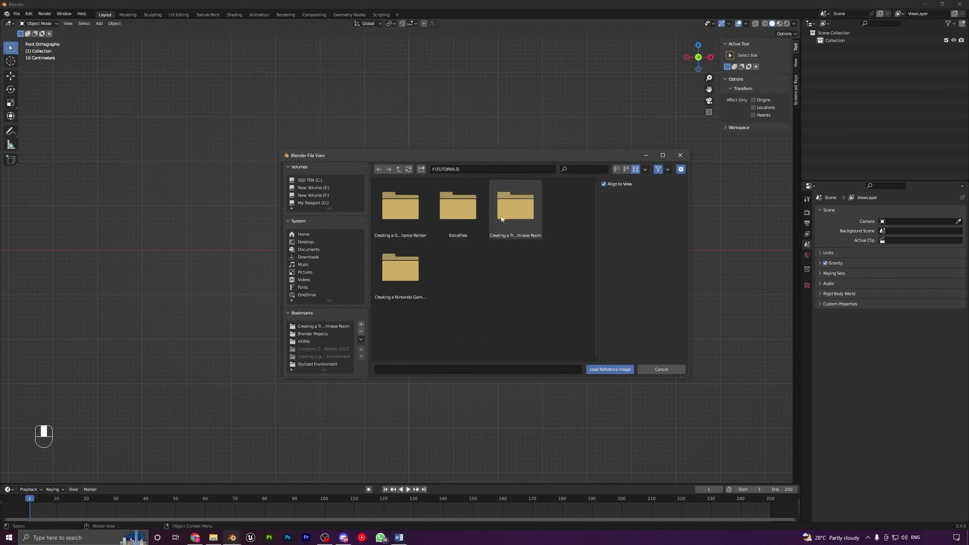
click(406, 284)
double_click(404, 219)
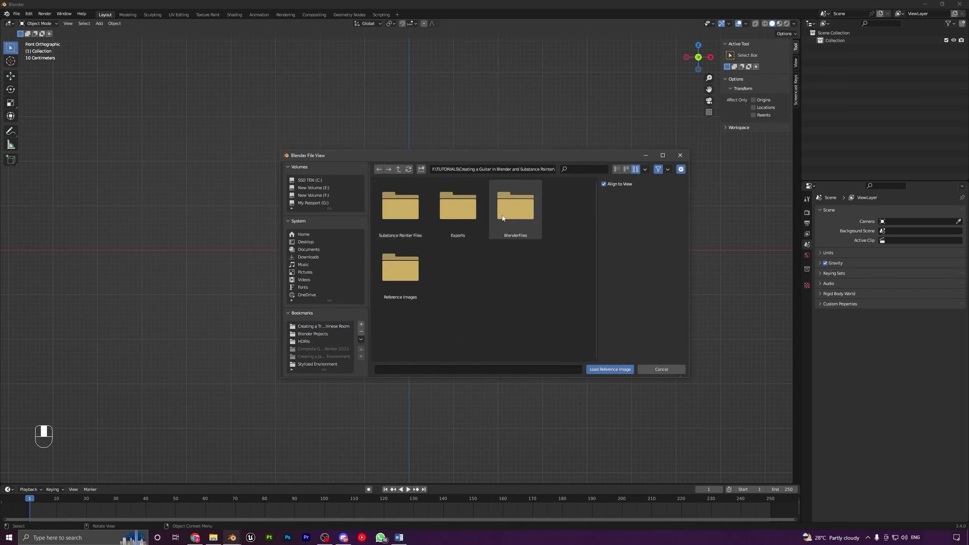
double_click(407, 274)
double_click(458, 221)
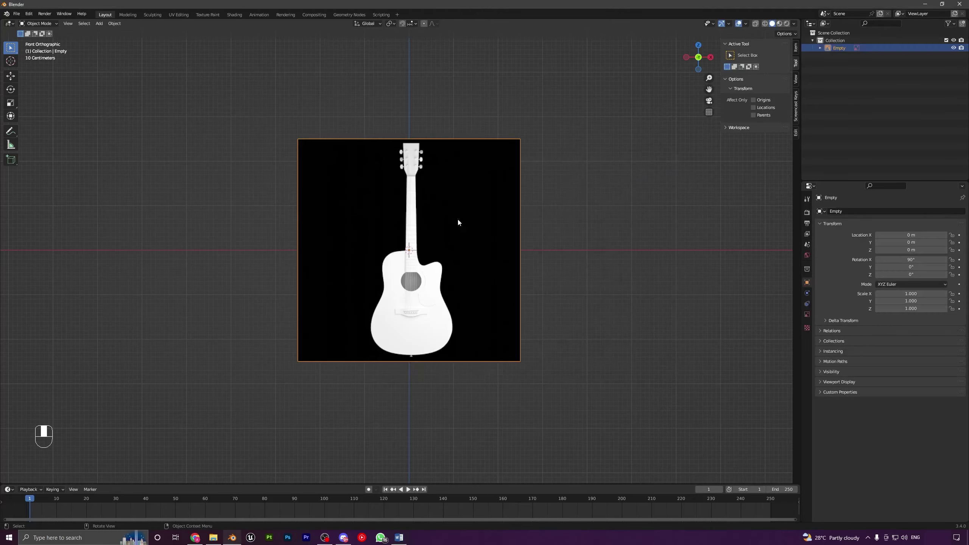
- Move the front guitar reference image back along the Y axis by about 7.25 m
scroll(458, 222, down, 5)
middle_drag(467, 242, 394, 288)
scroll(394, 288, up, 2)
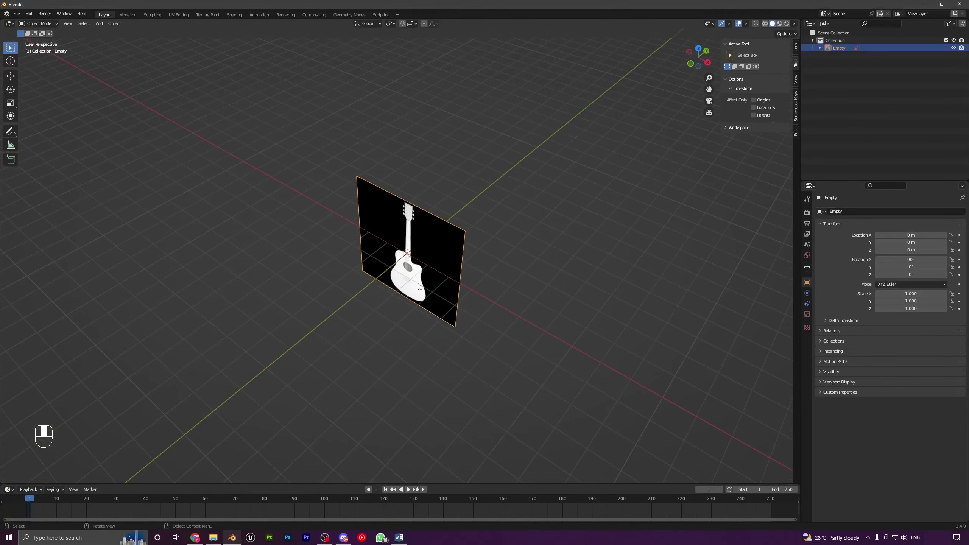
key(g)
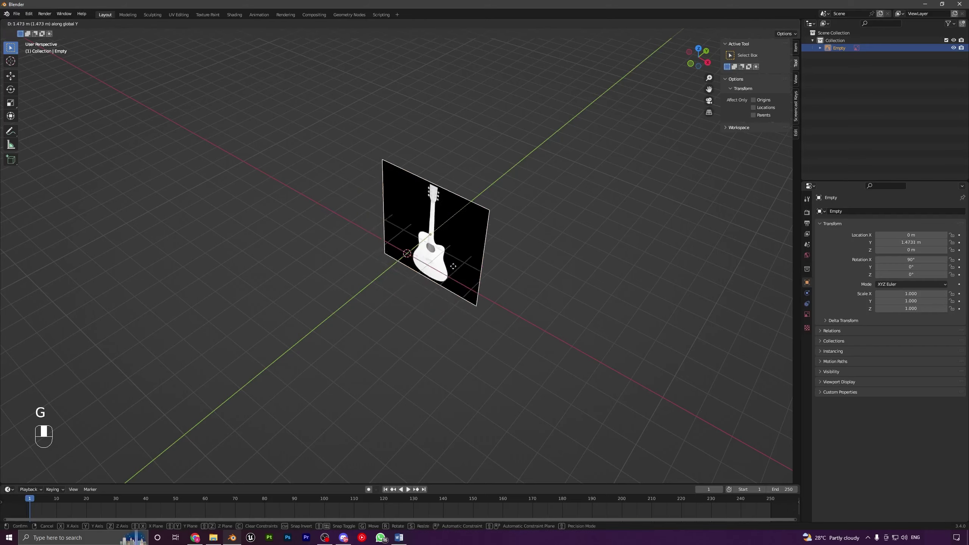
click(524, 208)
middle_drag(476, 225, 515, 220)
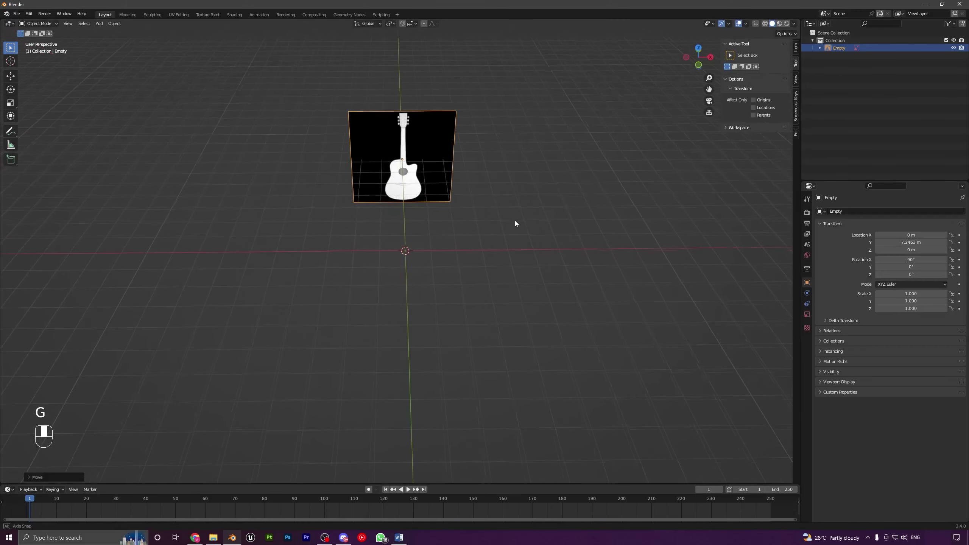
- Rename guitarback.jpg as guitarside.jpg and load it as a reference image aligned to the right view
key(KP_3)
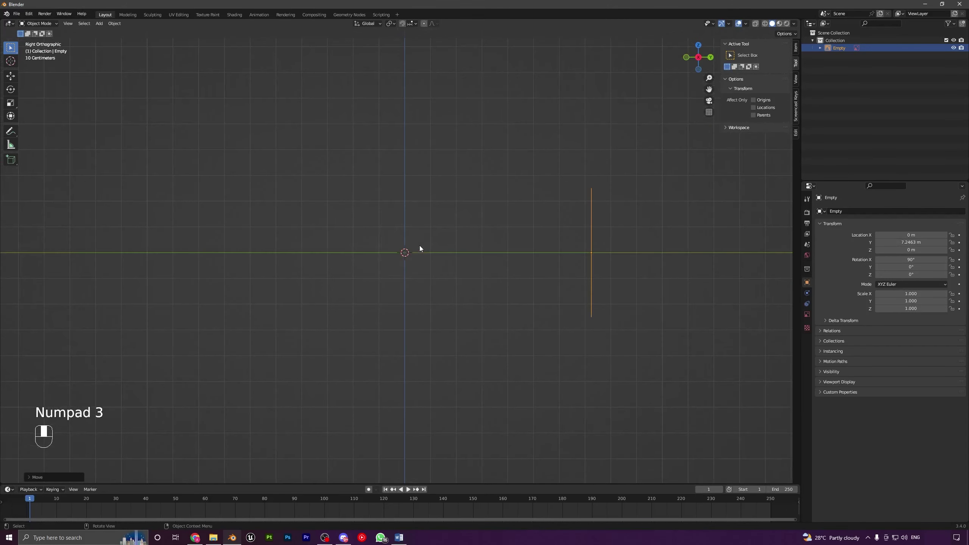
key(shift+a)
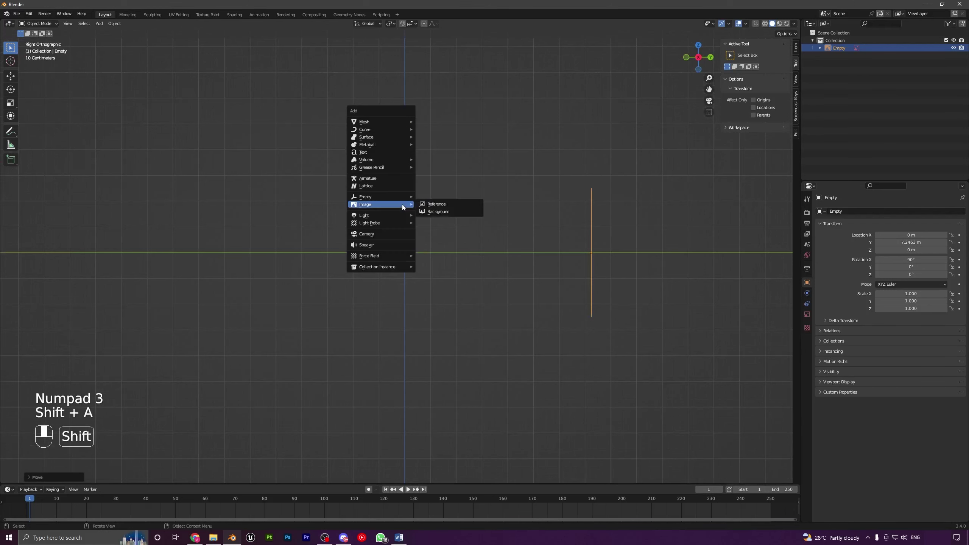
click(433, 204)
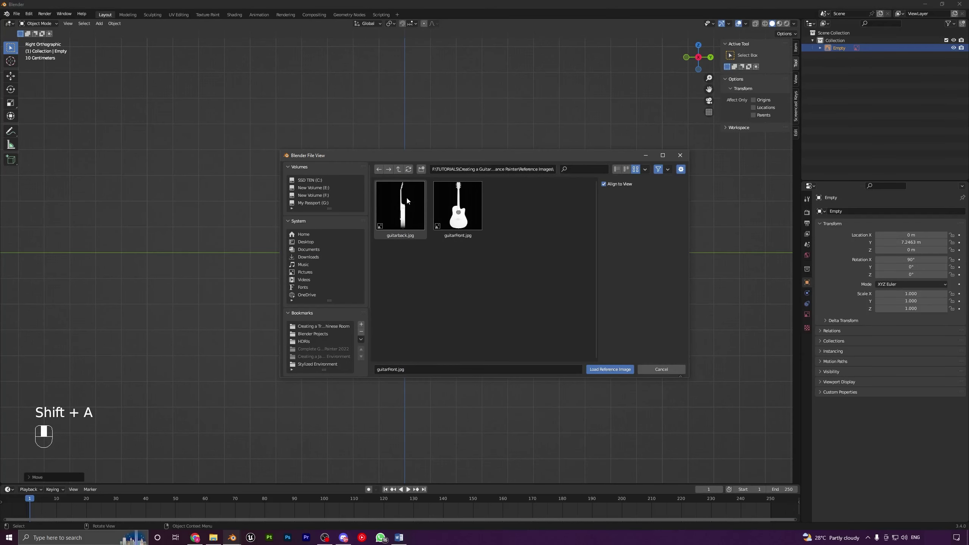
click(407, 216)
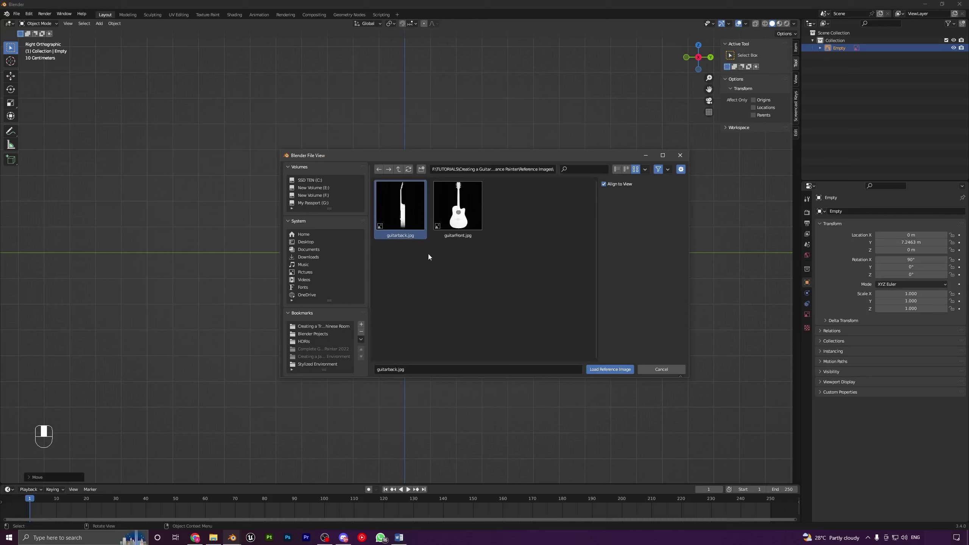
key(F2)
key(Right)
key(Left)
key(Left)
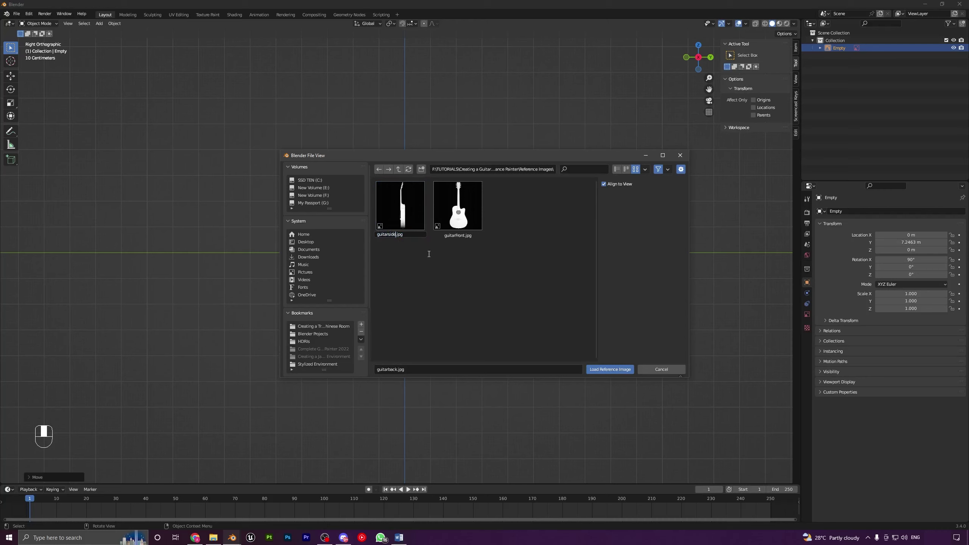
key(Return)
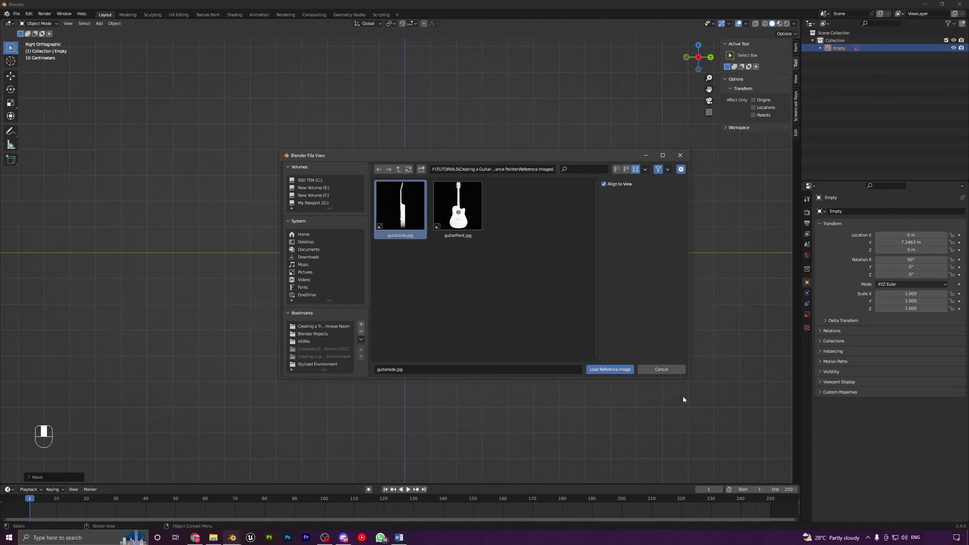
click(619, 370)
- Move the side guitar reference image along the X axis to about -7.15 m and deselect everything
middle_drag(456, 239, 418, 238)
key(g)
key(x)
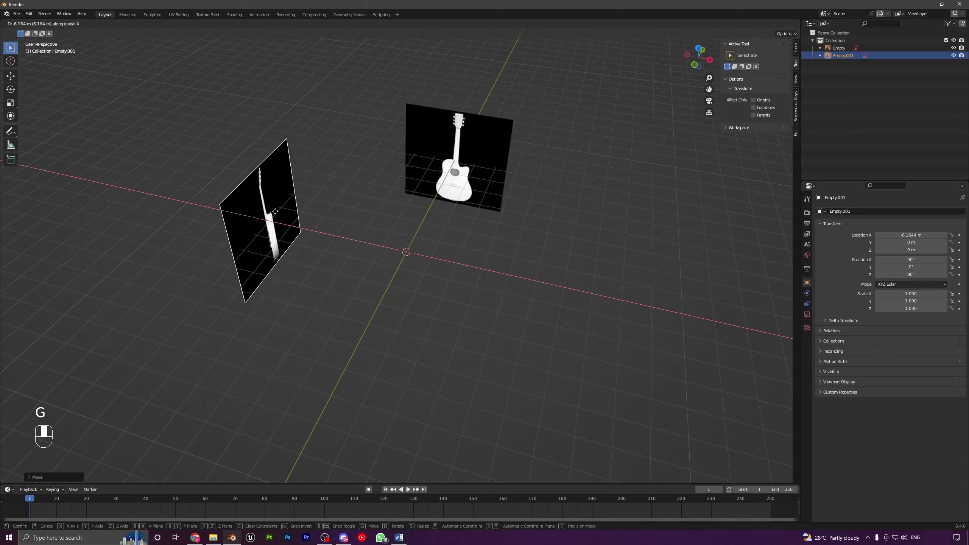
click(264, 211)
key(a)
key(a)
middle_drag(424, 233, 405, 209)
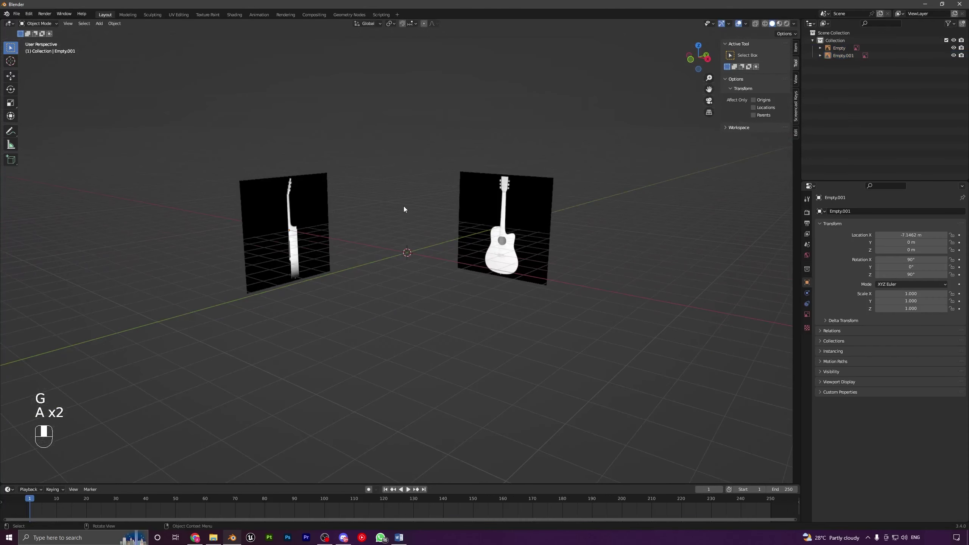
- Examine the guitar references in front and right orthographic views, looking closely at the body outline in the front image
key(KP_1)
key(KP_3)
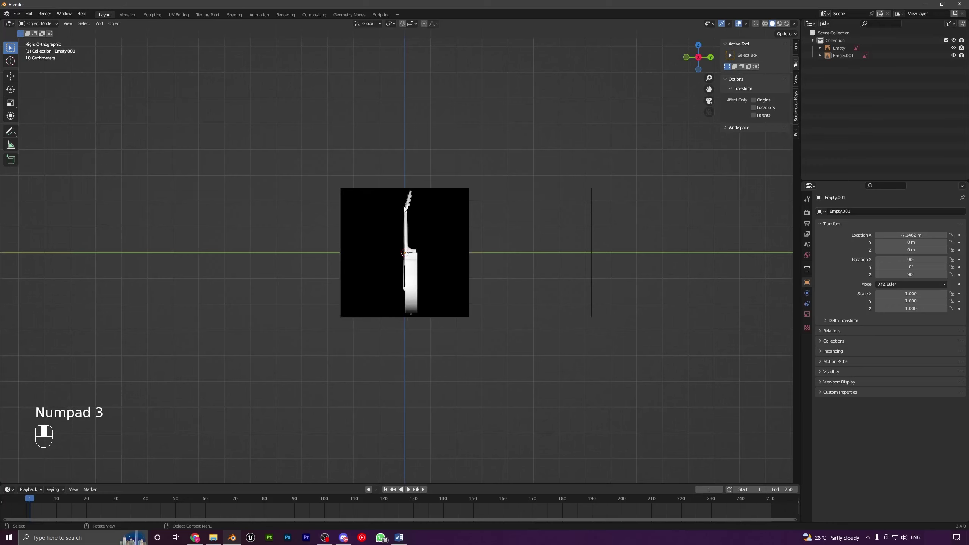
key(KP_1)
scroll(482, 299, up, 3)
shift+middle_drag(430, 286, 471, 264)
scroll(425, 276, up, 2)
shift+middle_drag(506, 293, 434, 300)
scroll(434, 302, up, 3)
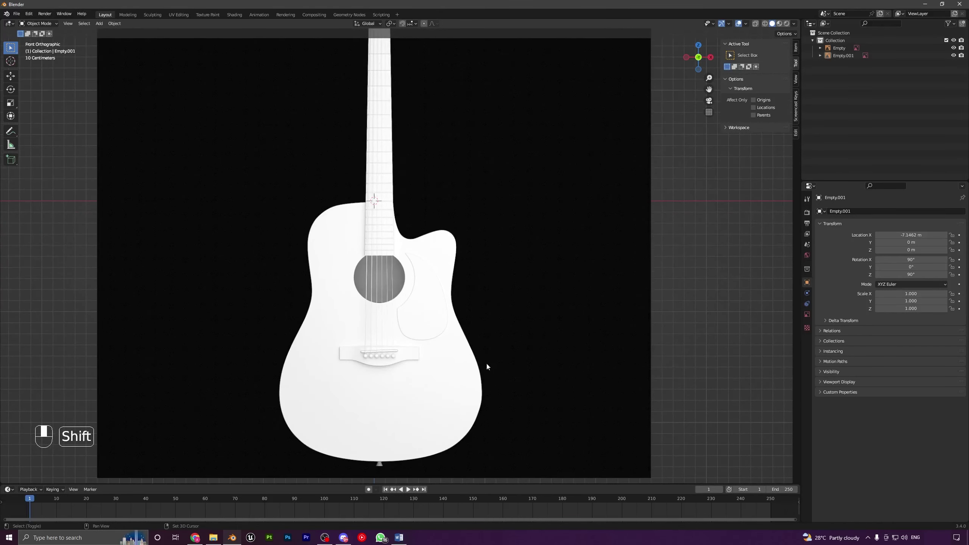
shift+middle_drag(486, 362, 479, 294)
scroll(479, 294, down, 6)
scroll(433, 284, up, 2)
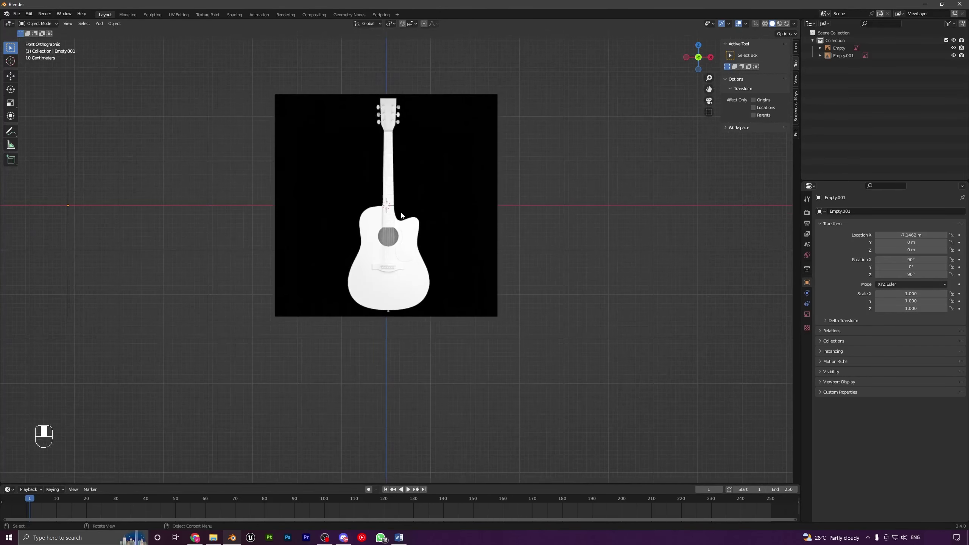
- Search the add-on preferences for "extra" to check that Add Mesh: Extra Objects is enabled
key(shift+a)
mouse_move(380, 118)
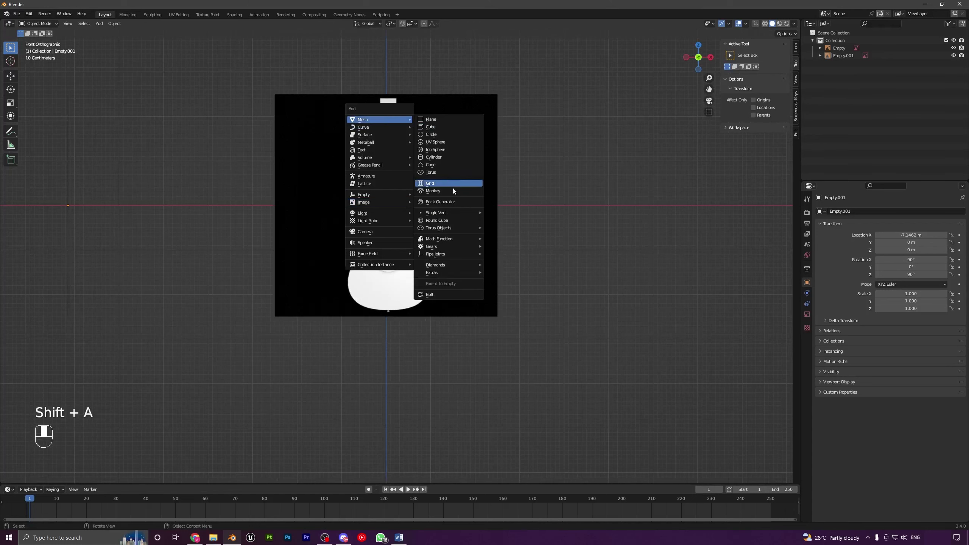
mouse_move(438, 212)
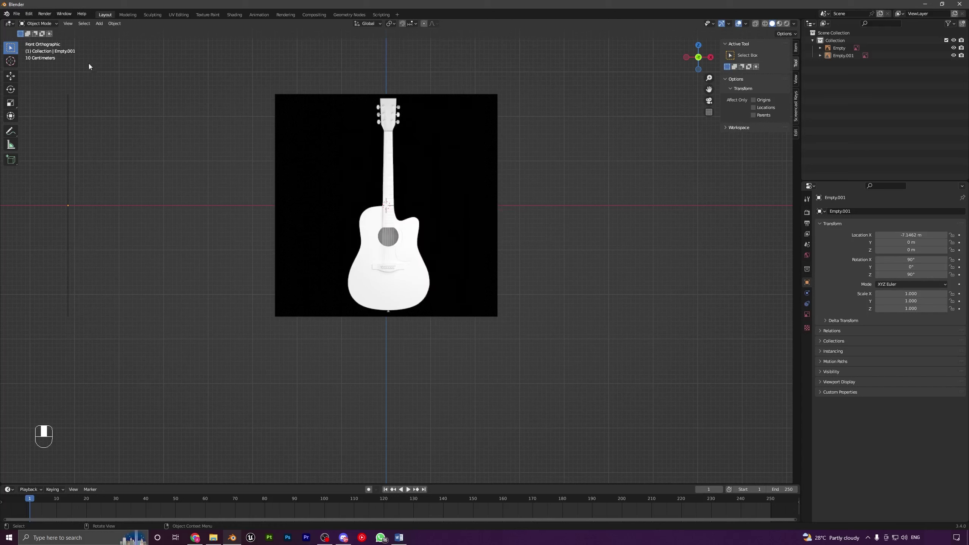
click(30, 15)
click(49, 121)
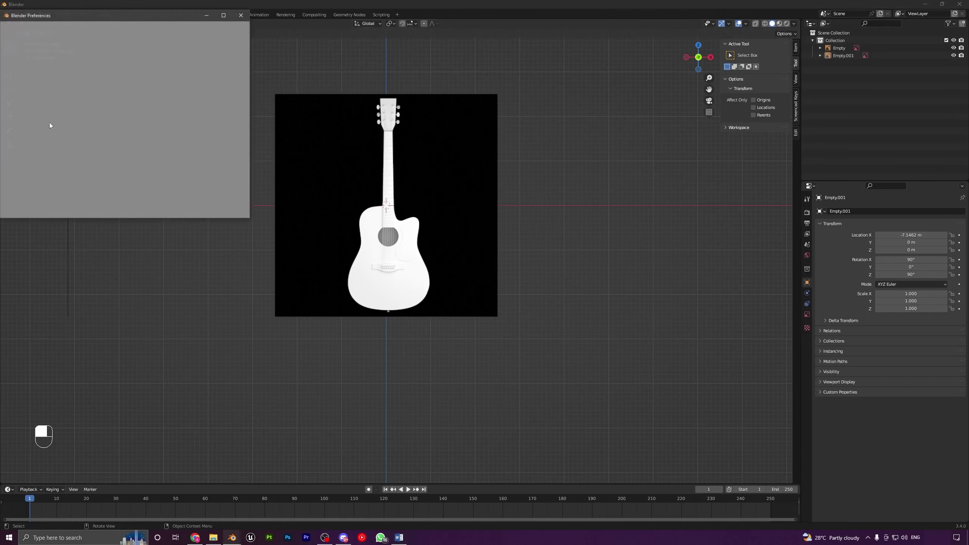
drag(126, 17, 313, 90)
click(404, 110)
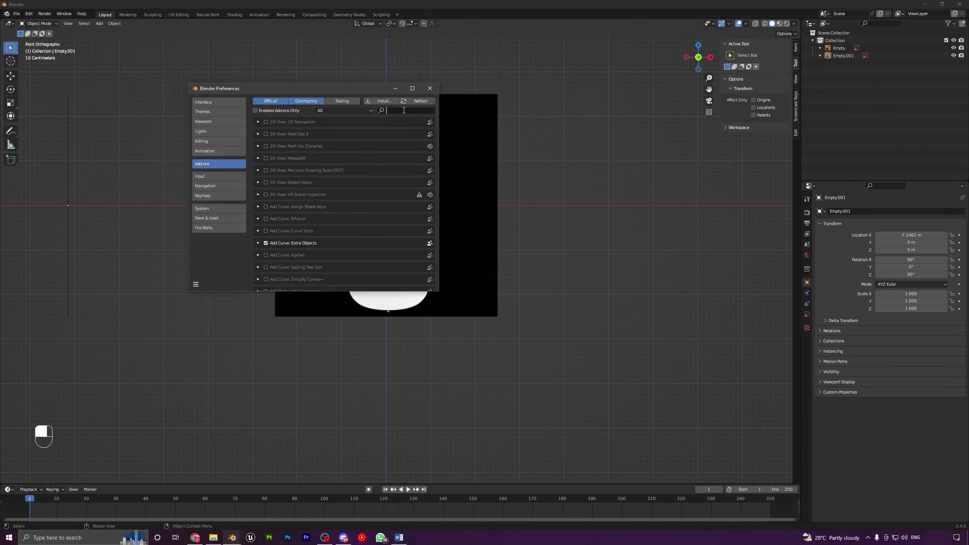
text(cxtra)
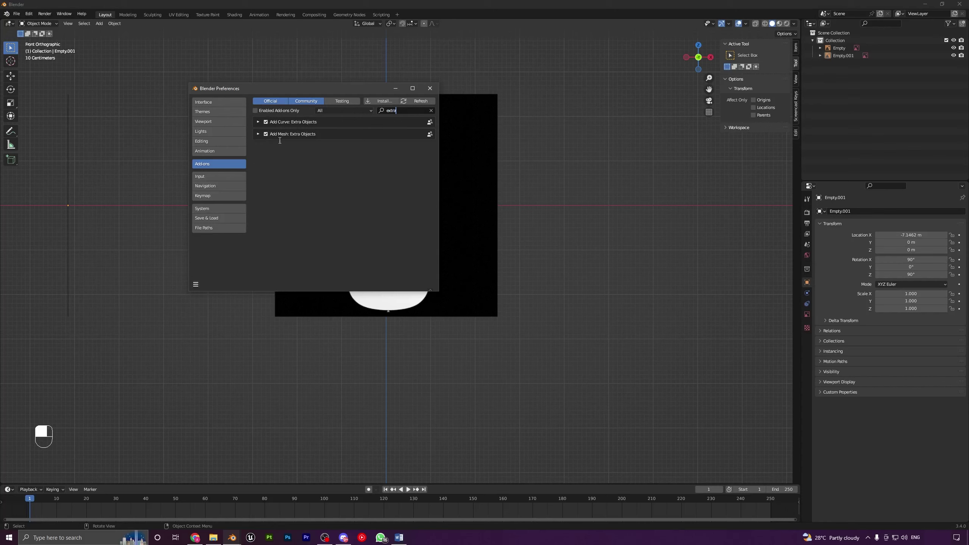
click(429, 89)
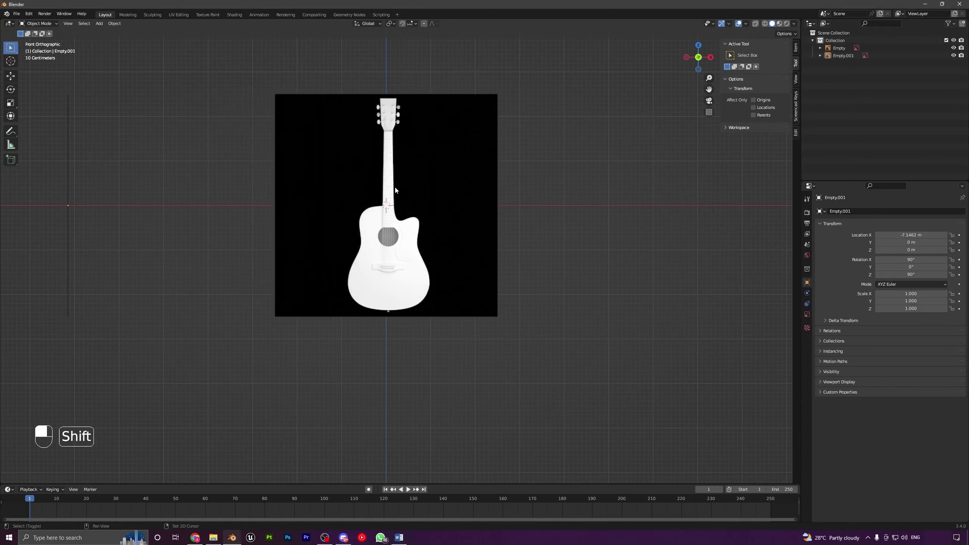
- Add a single-vertex mesh object to the scene for tracing the guitar body
key(shift+a)
mouse_move(368, 104)
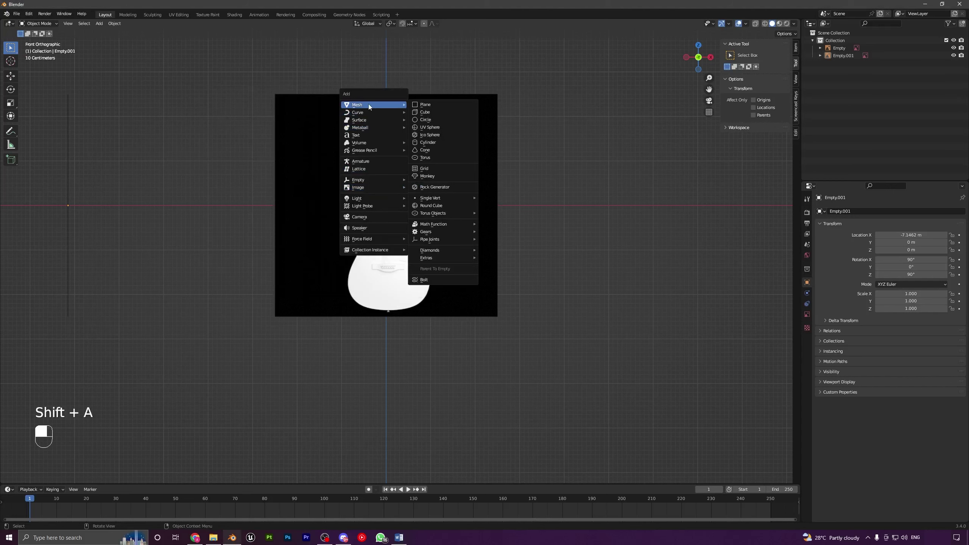
mouse_move(433, 198)
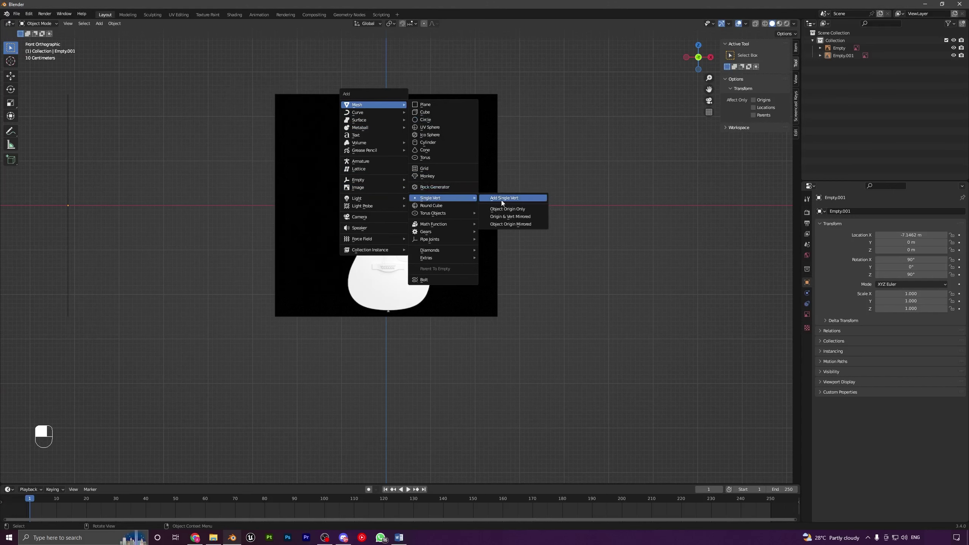
click(501, 200)
- Move the single vertex onto the guitar body's upper-left edge, where the body meets the neck
scroll(501, 200, up, 4)
scroll(481, 259, down, 2)
scroll(465, 316, up, 2)
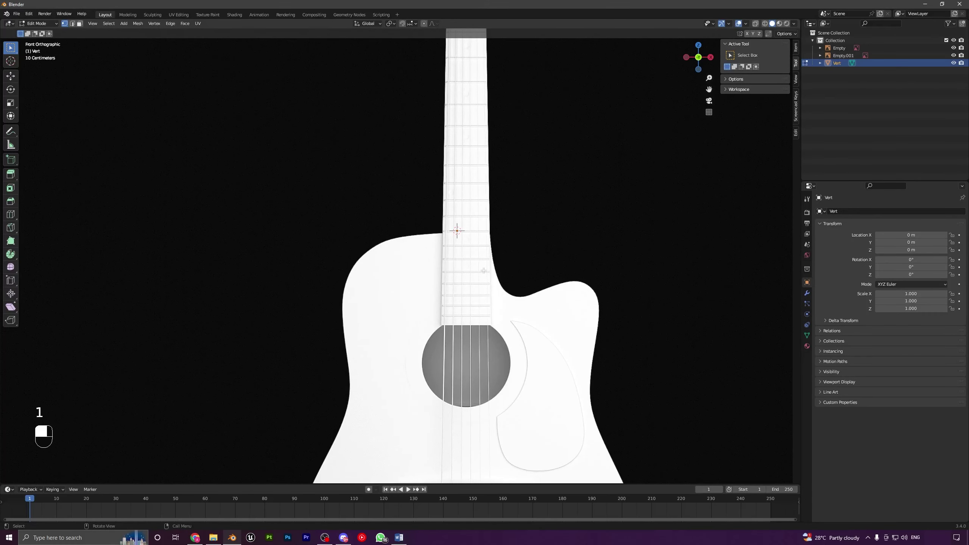
key(g)
click(479, 276)
scroll(479, 275, up, 4)
key(g)
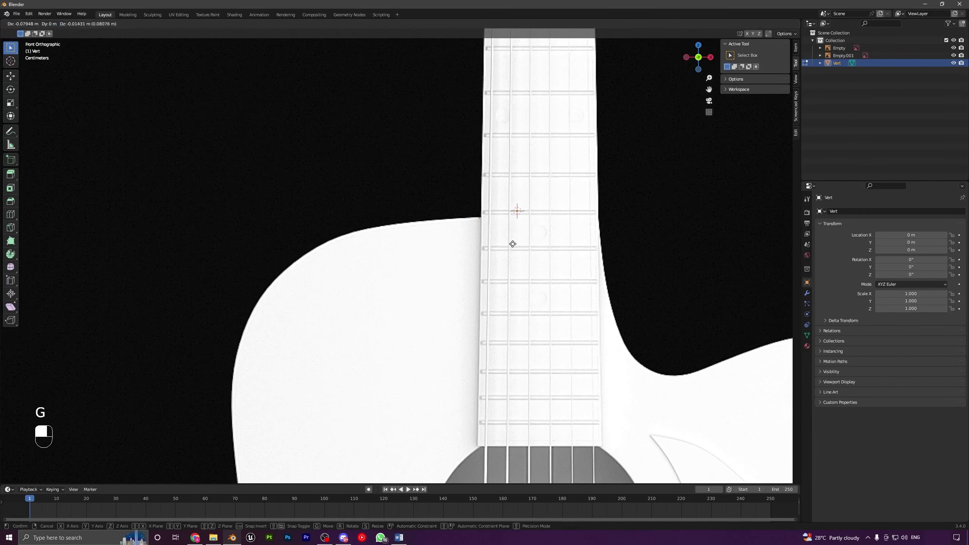
shift+click(526, 255)
- Extrude a chain of five vertices from the neck joint along the body's upper-left edge to the start of the shoulder curve
shift+middle_drag(530, 253, 579, 234)
key(e)
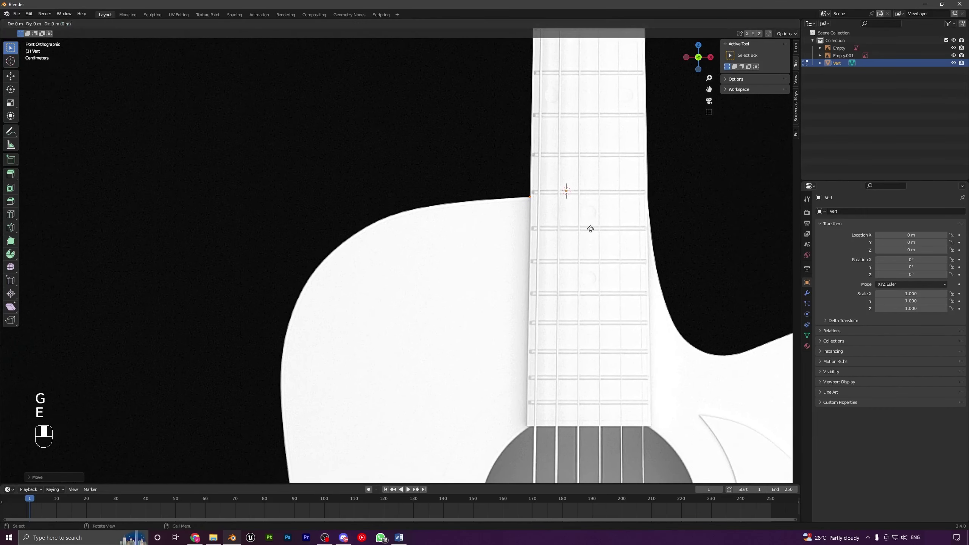
key(shift)
shift+click(526, 258)
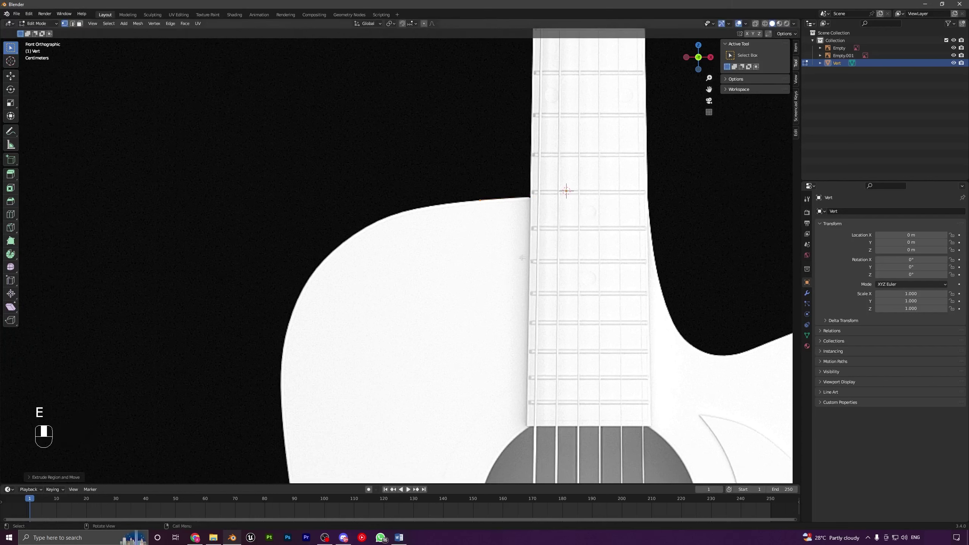
key(e)
shift+click(473, 263)
key(e)
shift+click(414, 266)
key(e)
shift+click(378, 278)
key(e)
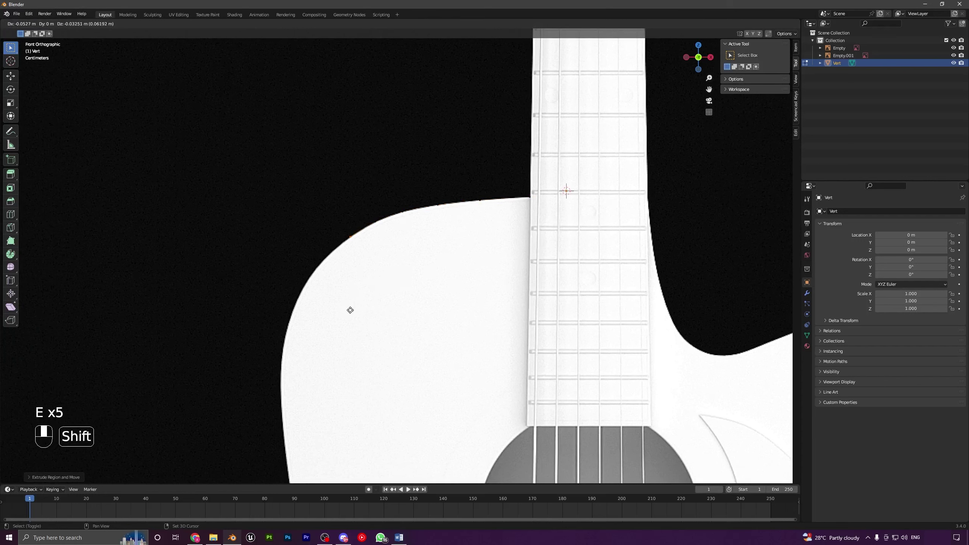
shift+click(350, 311)
- Continue extruding vertices around the left shoulder curve to near the widest point of the upper bout
shift+middle_drag(351, 311, 422, 210)
key(e)
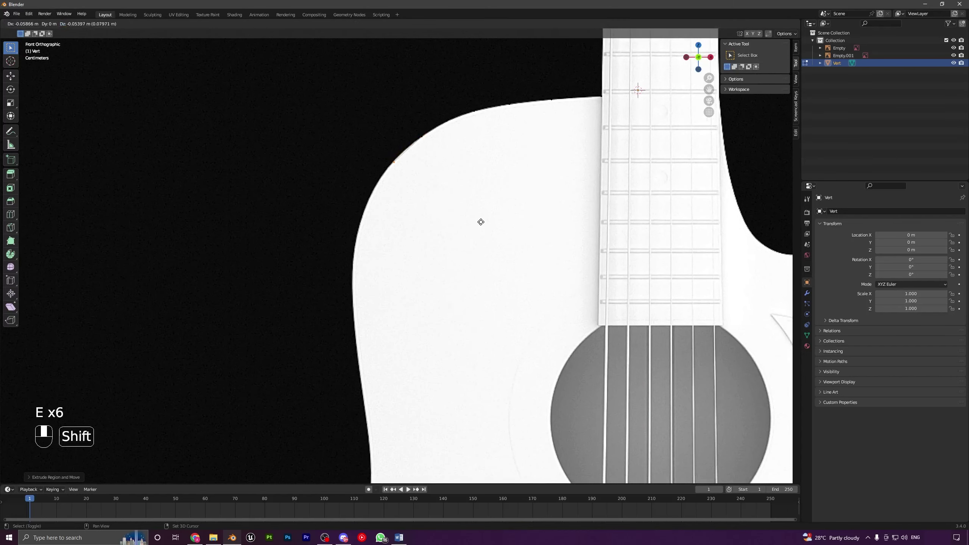
shift+click(470, 215)
key(e)
shift+click(483, 240)
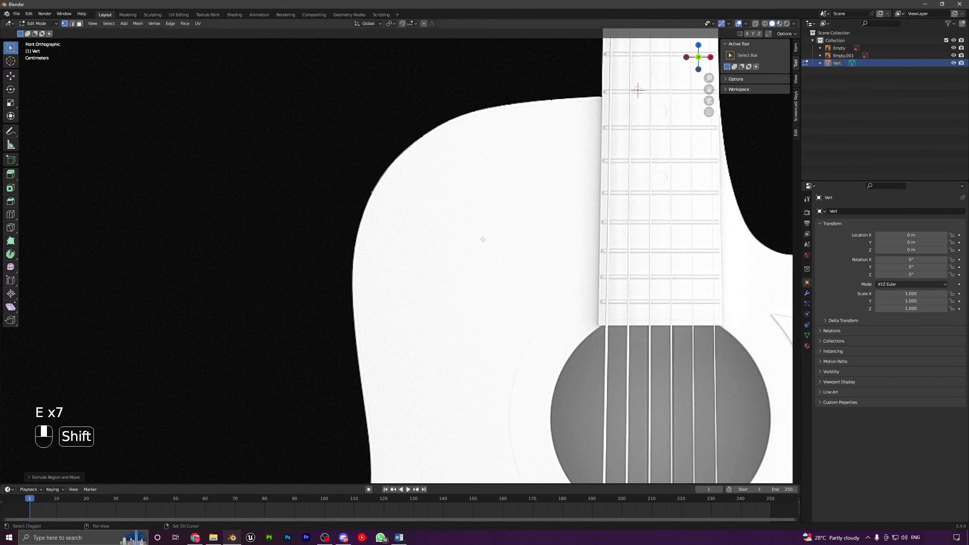
key(e)
shift+click(511, 285)
shift+middle_drag(496, 276, 514, 213)
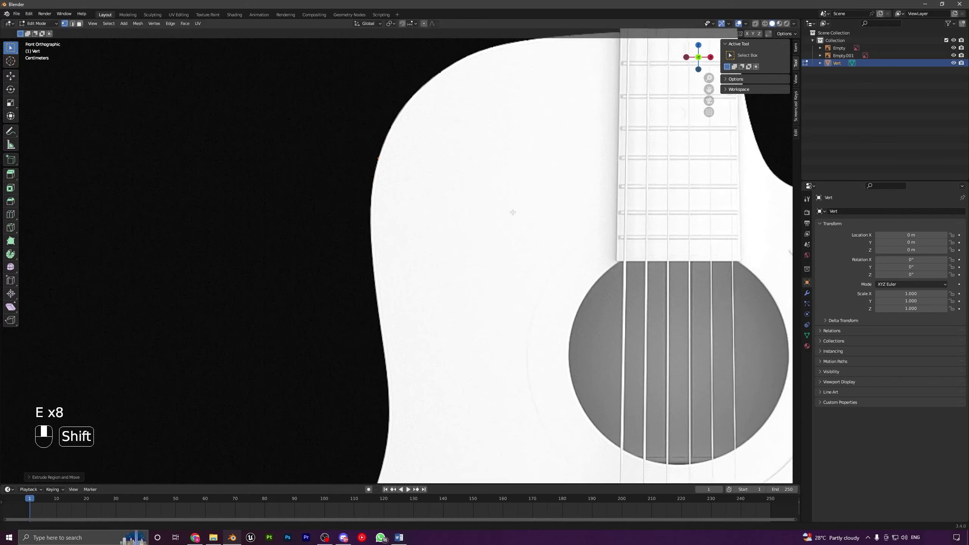
key(e)
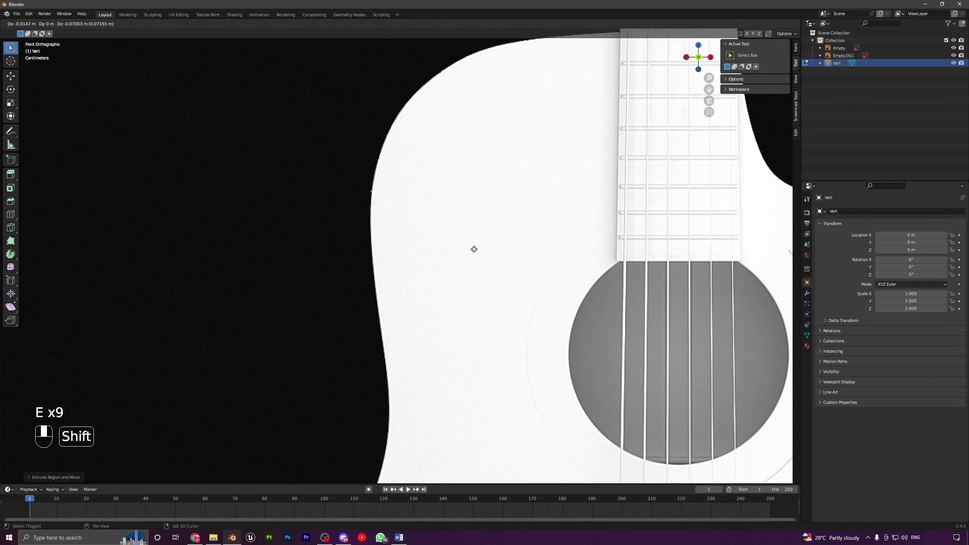
shift+click(474, 249)
- Extrude further vertices down the left side of the body from the upper bout to just below the narrowest point of the waist
key(e)
shift+middle_drag(474, 249, 446, 193)
shift+click(497, 268)
key(e)
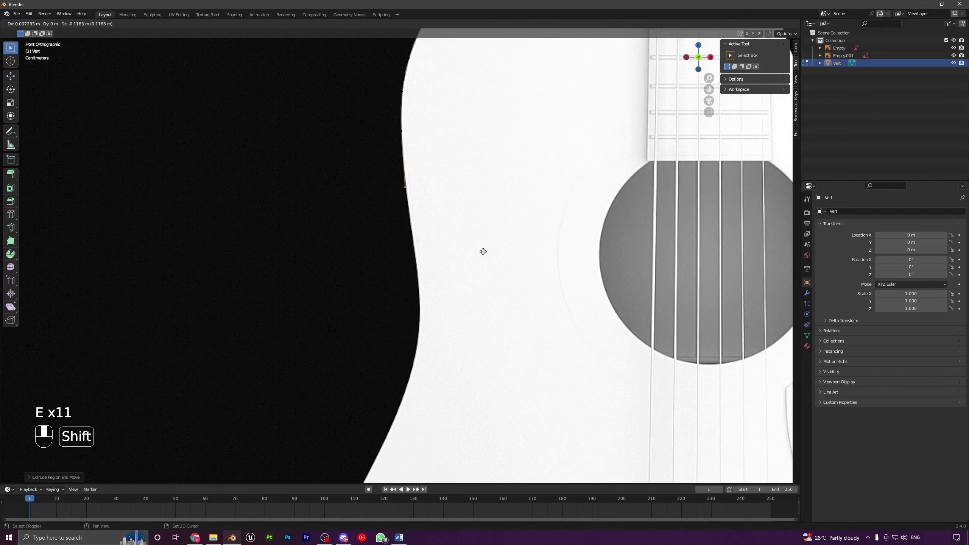
shift+click(494, 259)
shift+middle_drag(494, 259, 504, 175)
key(e)
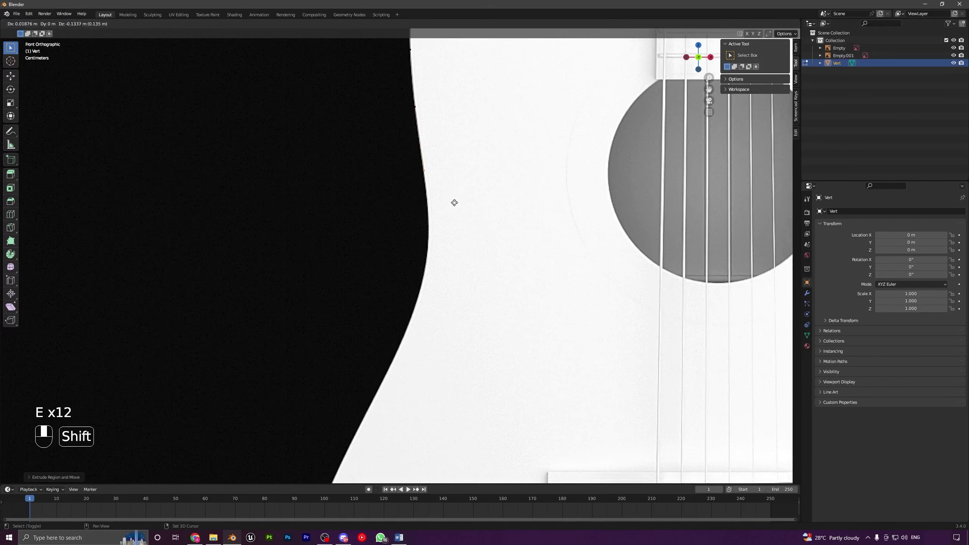
click(453, 221)
key(e)
click(451, 268)
key(e)
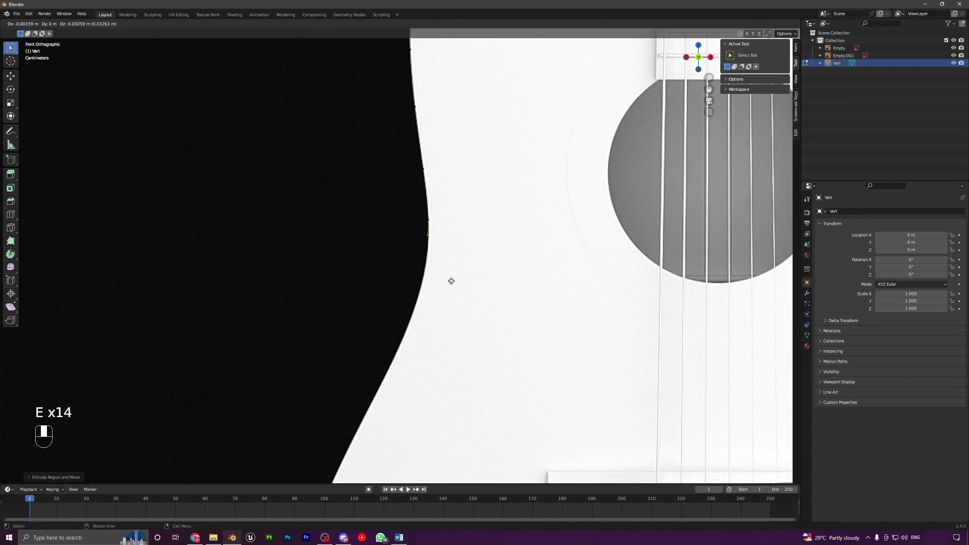
click(449, 282)
- Extrude vertices from the waist down the flaring left edge toward the lower bout
shift+middle_drag(450, 282, 506, 162)
key(e)
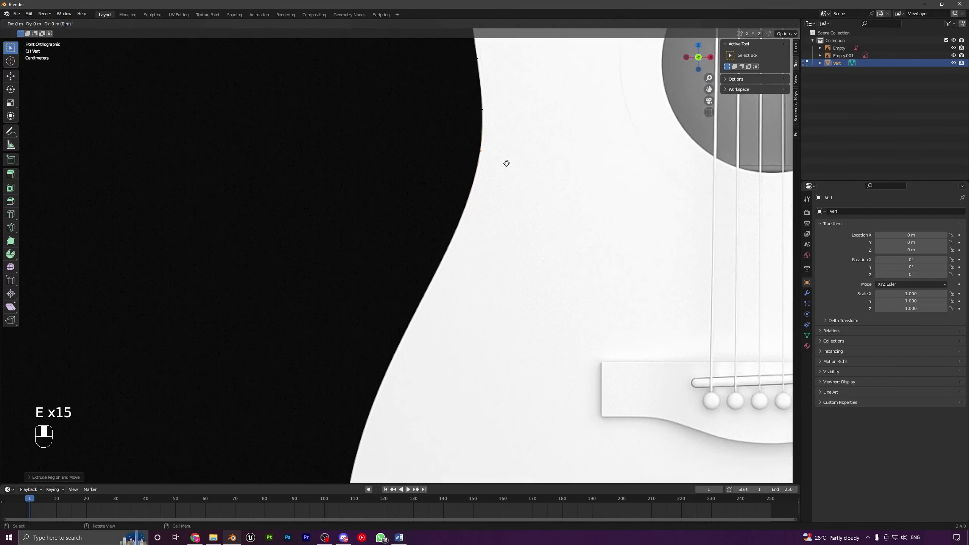
click(501, 244)
shift+middle_drag(502, 245, 556, 165)
key(e)
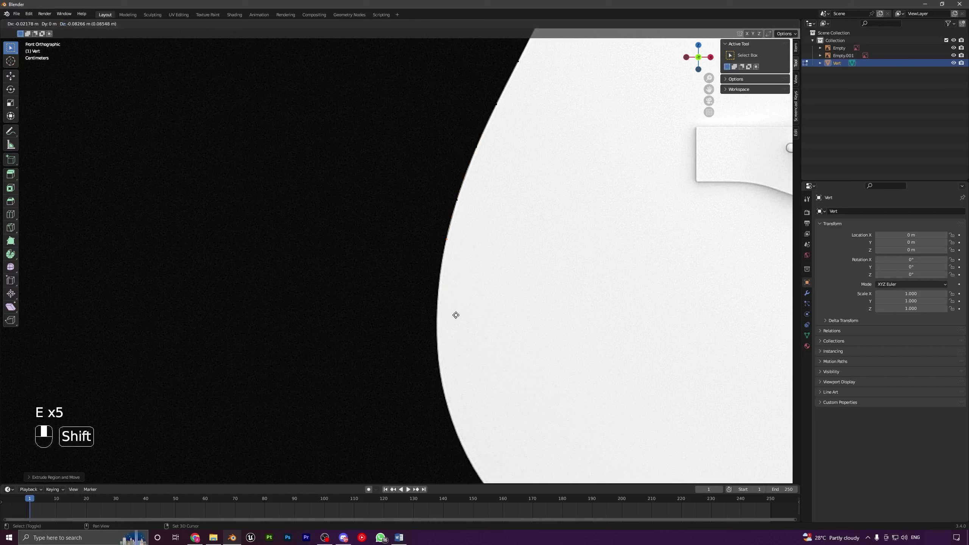
click(455, 316)
- Extrude four vertices around the widest part of the lower bout on the body's left side
shift+middle_drag(454, 316, 495, 188)
key(e)
click(500, 218)
key(e)
click(509, 262)
key(e)
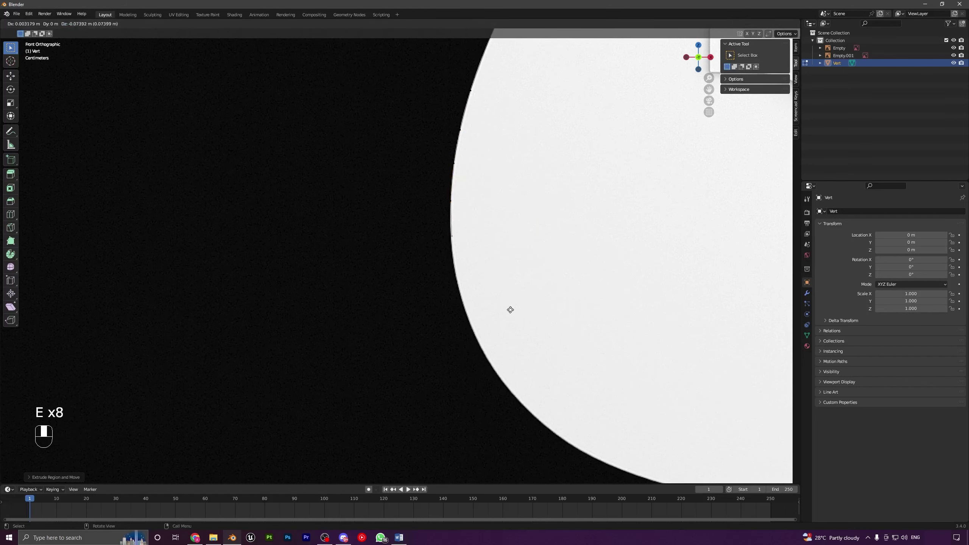
click(479, 258)
key(e)
click(517, 234)
- Extend the traced outline into the lower-left corner curve with short extruded edges
shift+middle_drag(533, 336, 441, 219)
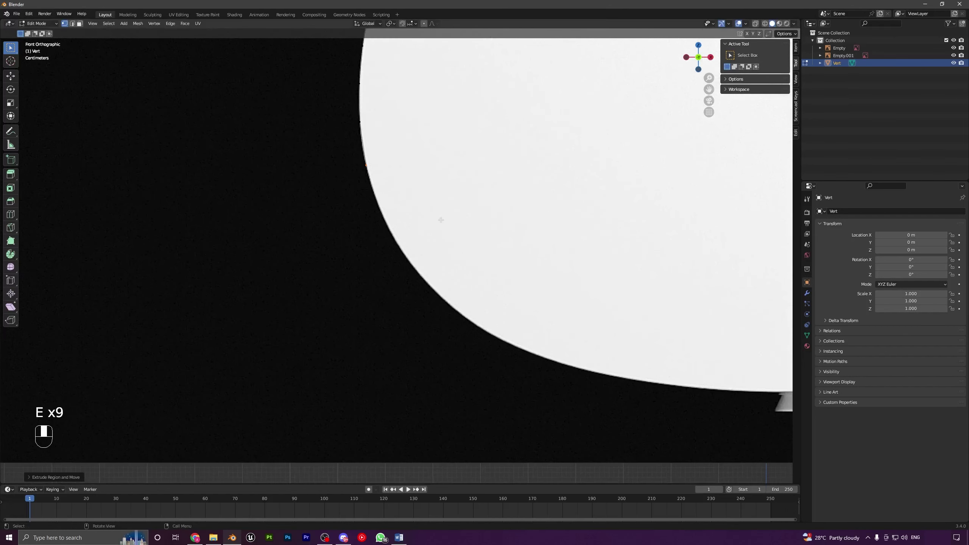
key(e)
click(451, 260)
key(e)
click(405, 153)
key(e)
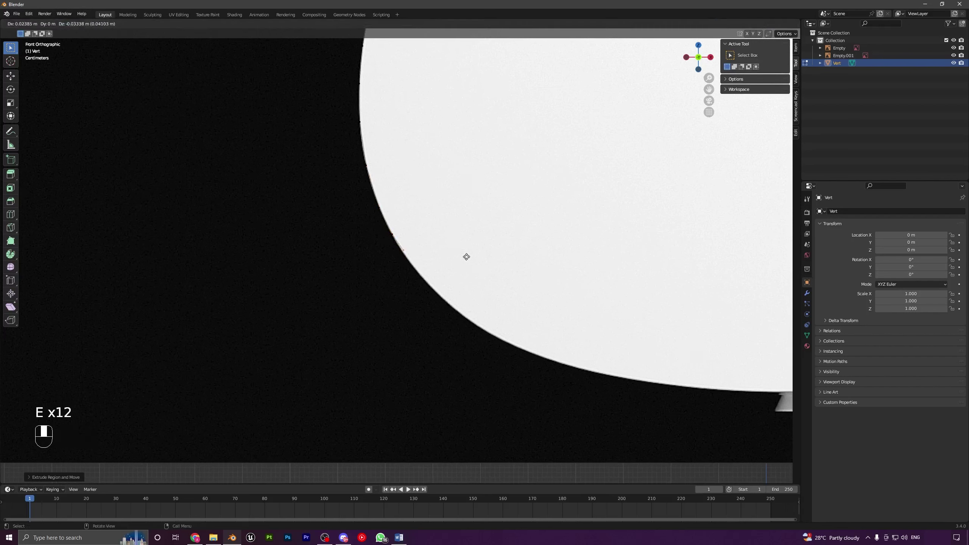
click(278, 75)
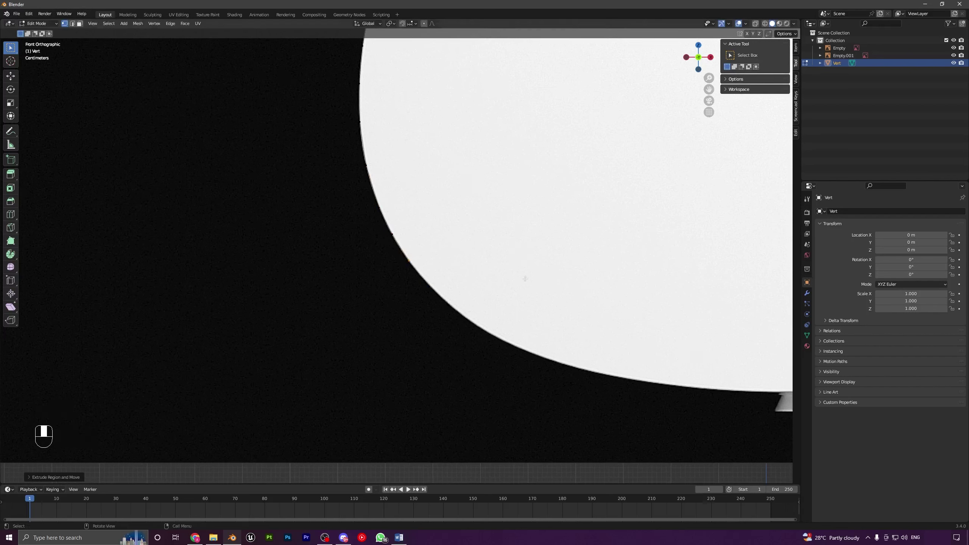
- Extrude vertices through the rest of the lower-left corner curve, adjusting one vertex to sit on the body edge
key(e)
click(549, 334)
key(e)
click(517, 299)
key(g)
click(514, 258)
key(e)
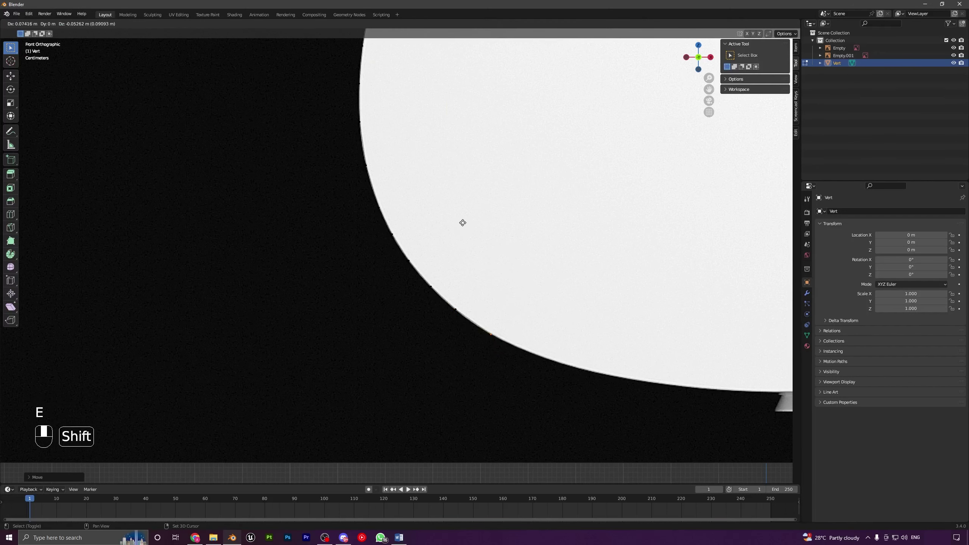
click(463, 223)
- Extrude four vertices along the body's bottom edge from the lower-left curve toward the strap button
shift+middle_drag(603, 348, 426, 232)
key(e)
click(493, 270)
key(e)
click(525, 277)
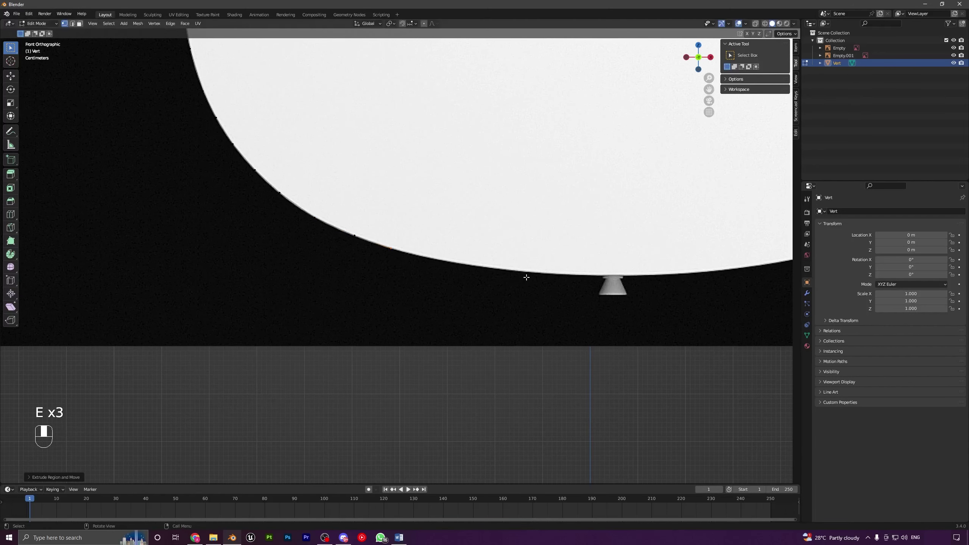
key(e)
click(531, 270)
key(e)
click(620, 241)
- Carry the outline across the strap button with extruded vertices, nudging the one beside the button onto the bottom edge
shift+middle_drag(620, 240, 403, 254)
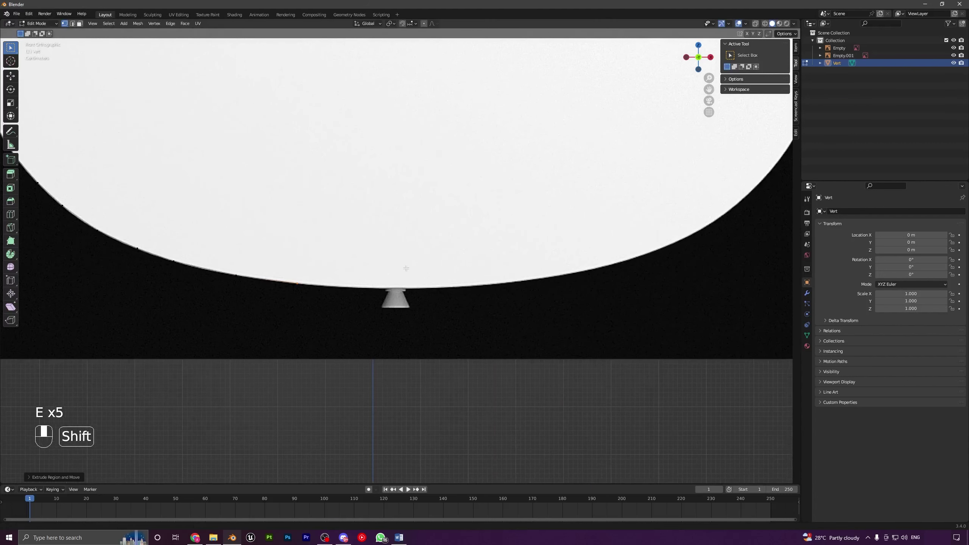
key(e)
click(440, 304)
key(g)
click(441, 301)
key(e)
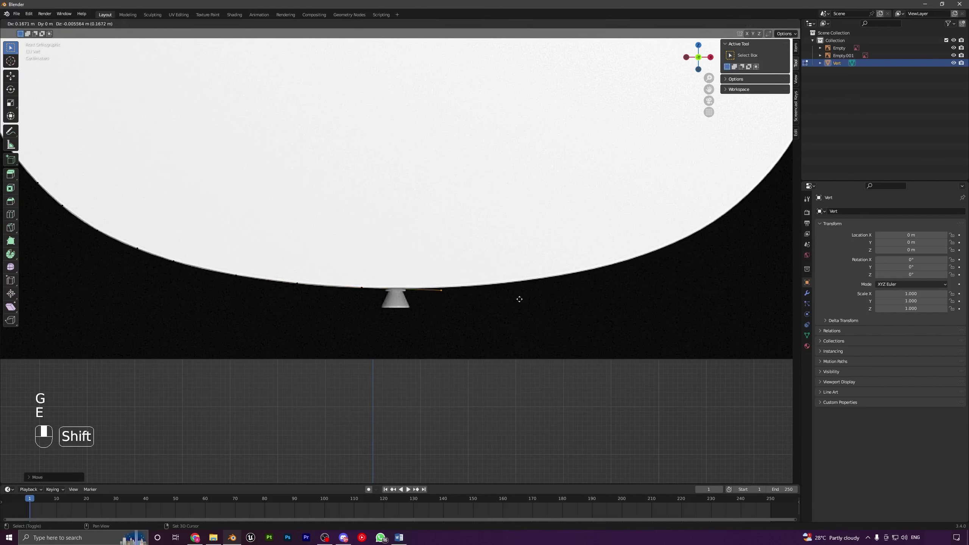
click(525, 285)
key(e)
click(573, 286)
- Extrude three vertices along the bottom edge to the right of the strap button, following its upward curve
shift+middle_drag(573, 286, 426, 330)
key(e)
click(491, 335)
key(e)
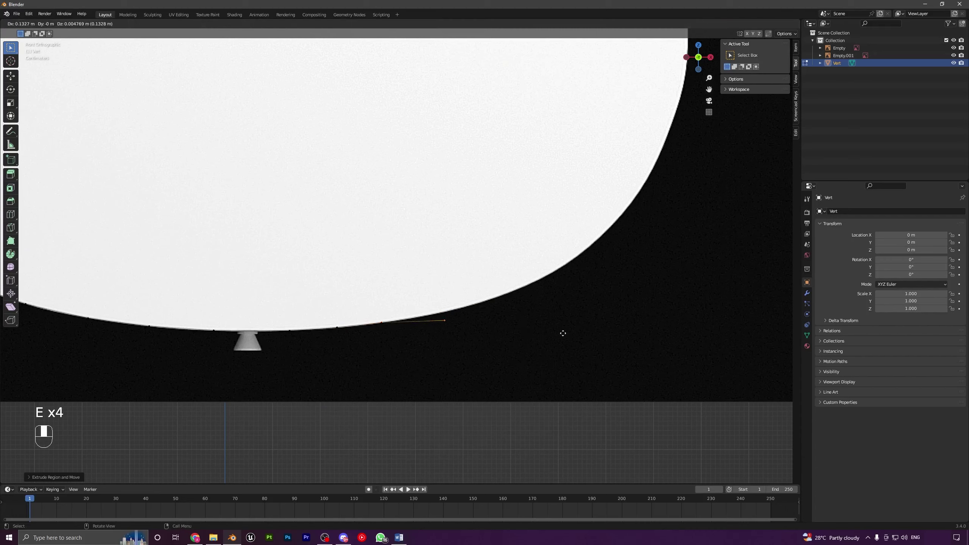
click(526, 361)
key(e)
click(582, 342)
- Extrude two vertices around the body's lower-right corner curve
shift+middle_drag(583, 343, 559, 364)
key(e)
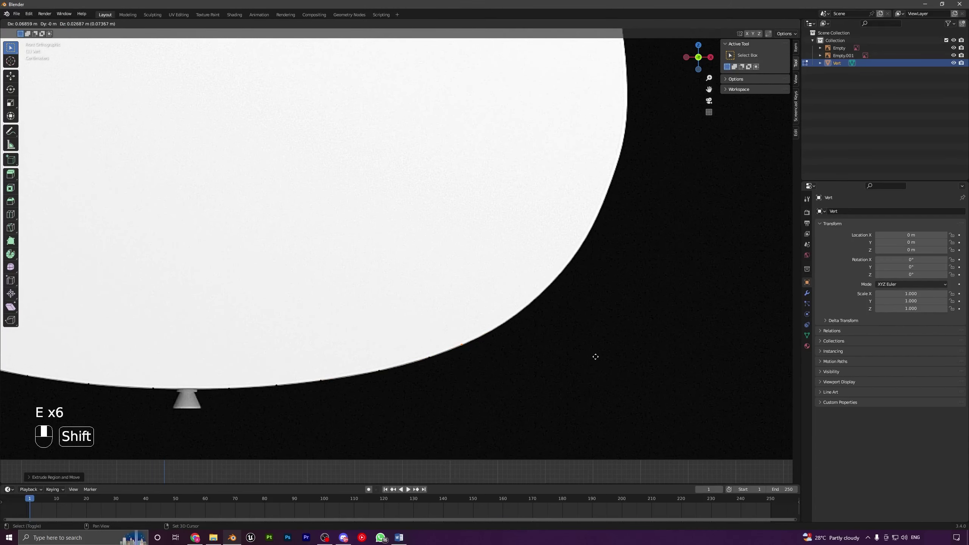
click(655, 342)
scroll(656, 344, down, 5)
key(e)
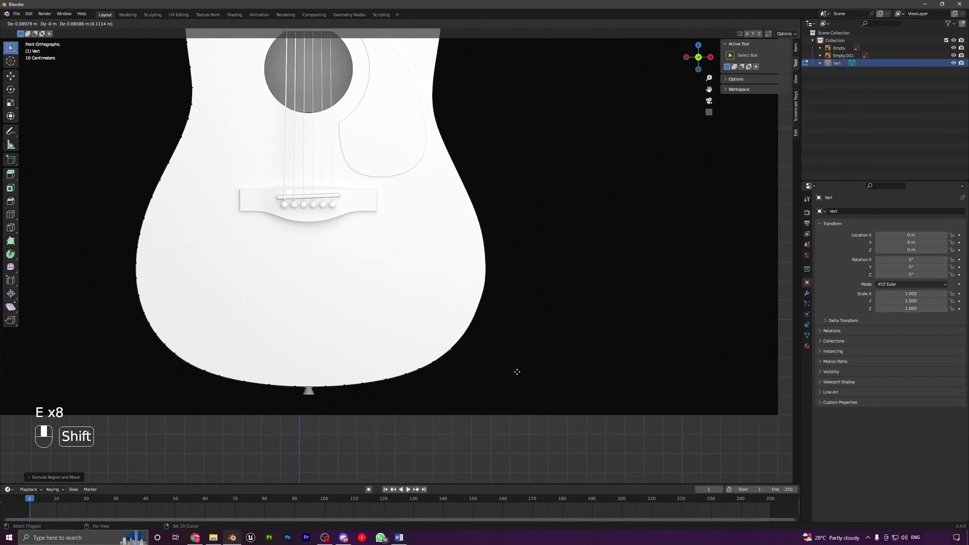
click(534, 339)
- Extrude the next vertices up the body's lower-right curve toward its widest point
scroll(535, 355, up, 4)
shift+middle_drag(535, 375, 486, 290)
key(e)
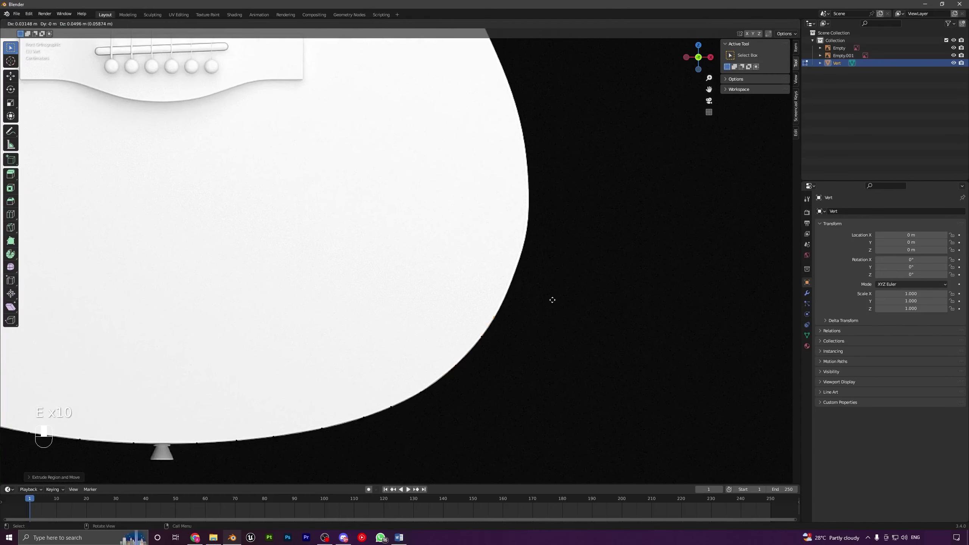
click(563, 286)
key(e)
click(567, 233)
shift+middle_drag(561, 241, 523, 350)
key(e)
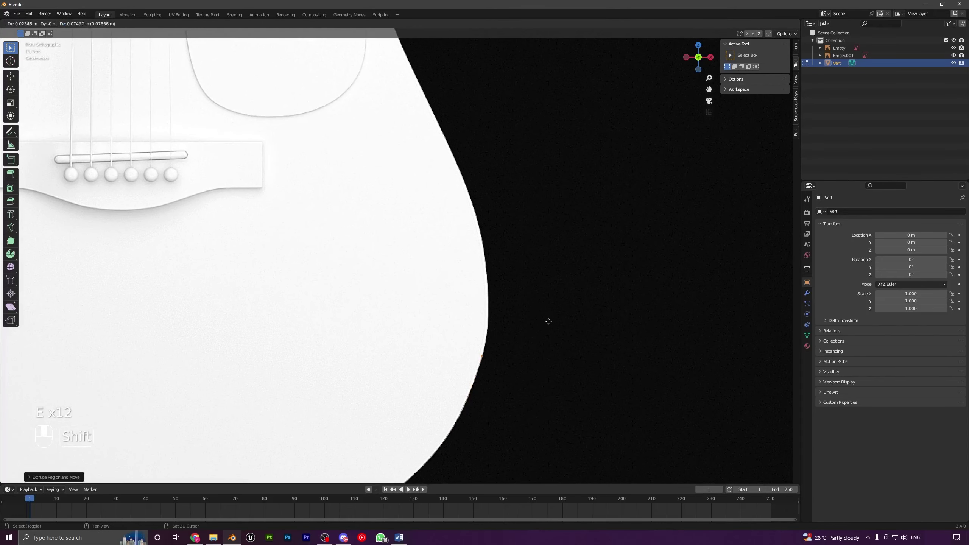
click(549, 322)
- Extrude vertices around the widest part of the body's right side and onto the inward slope above it
key(e)
click(565, 282)
key(e)
click(576, 210)
shift+middle_drag(578, 215, 550, 267)
key(e)
click(537, 242)
key(e)
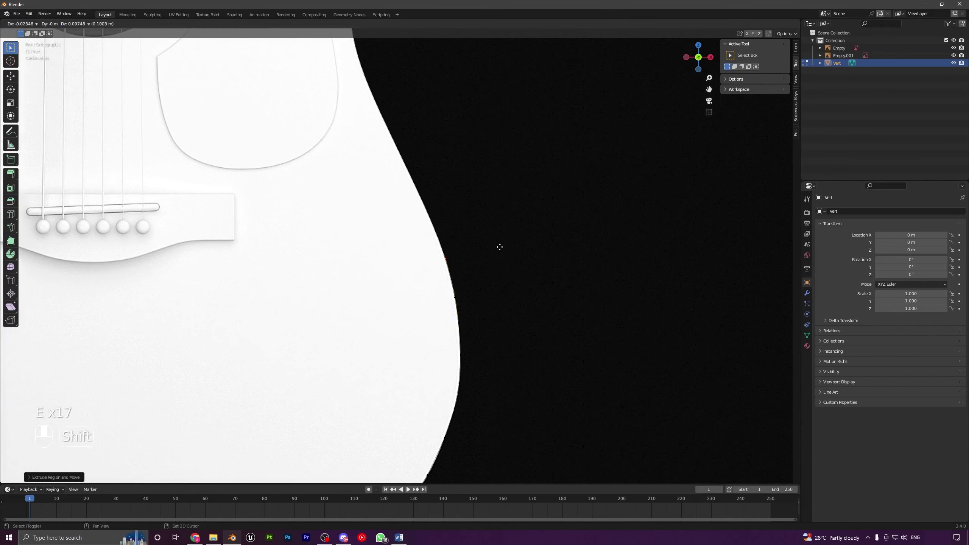
click(473, 247)
- Continue extruding vertices along the right side's inward slope and through the waist beside the pickguard
shift+middle_drag(469, 233, 485, 333)
key(e)
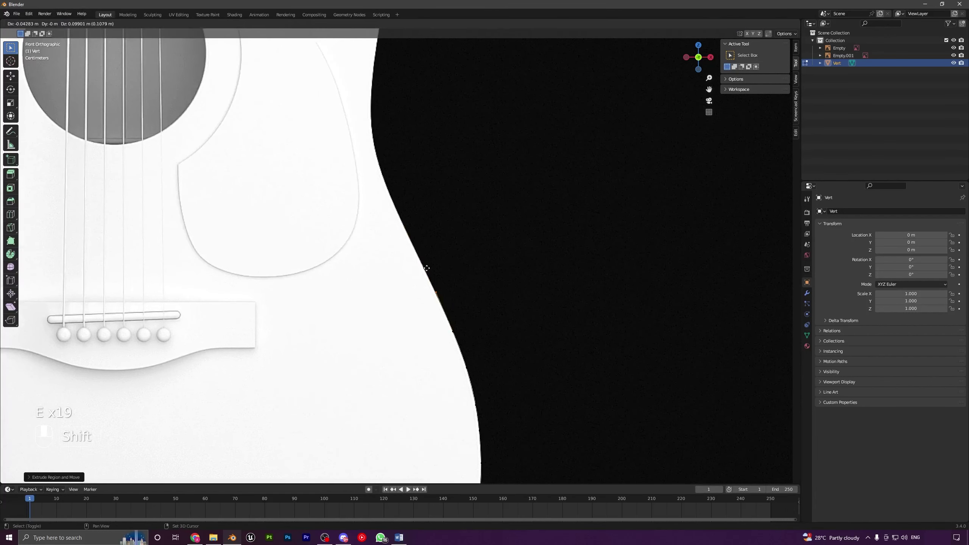
click(423, 268)
shift+middle_drag(426, 268, 439, 336)
key(e)
click(408, 272)
key(e)
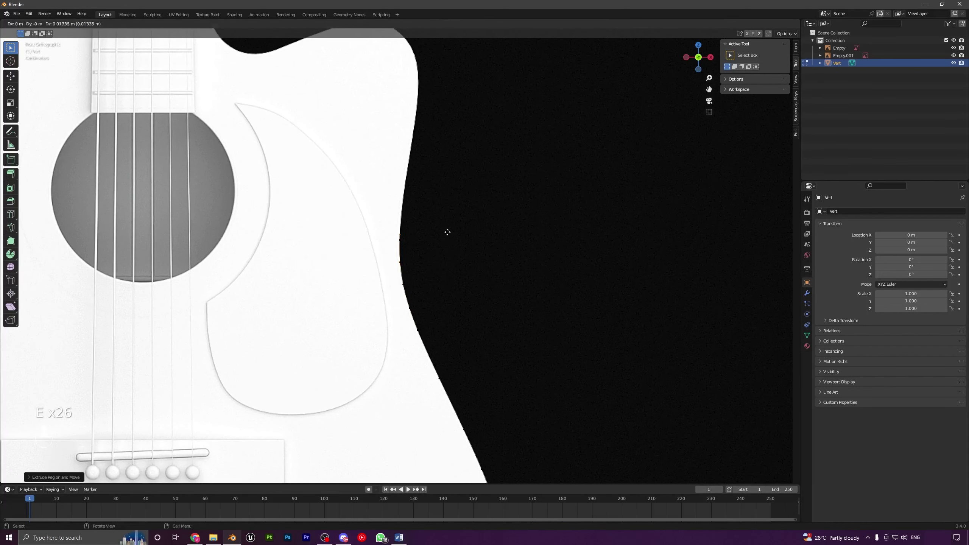
shift+click(426, 194)
- Extrude vertices from the right waist up the outer edge of the cutaway horn
shift+middle_drag(426, 195, 419, 303)
key(e)
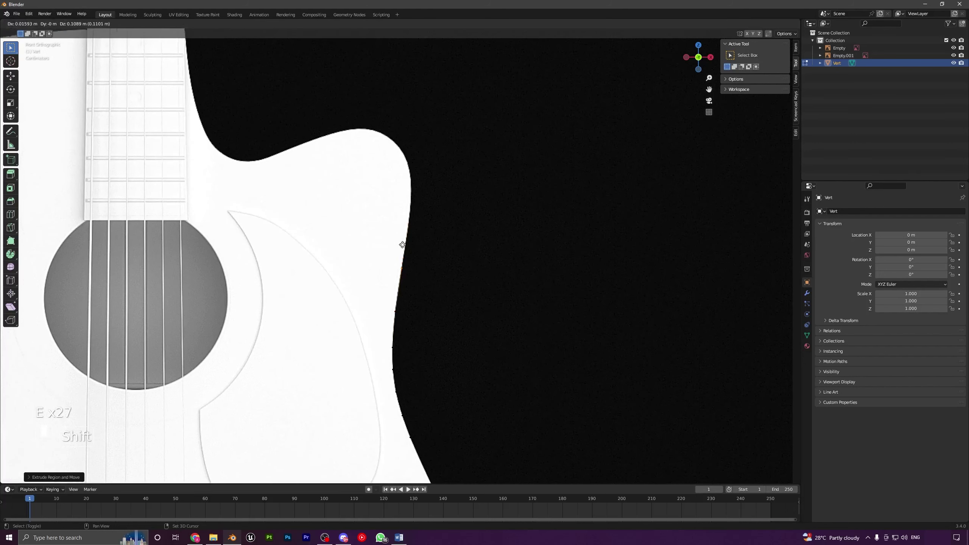
shift+click(414, 188)
shift+middle_drag(415, 187, 411, 261)
key(e)
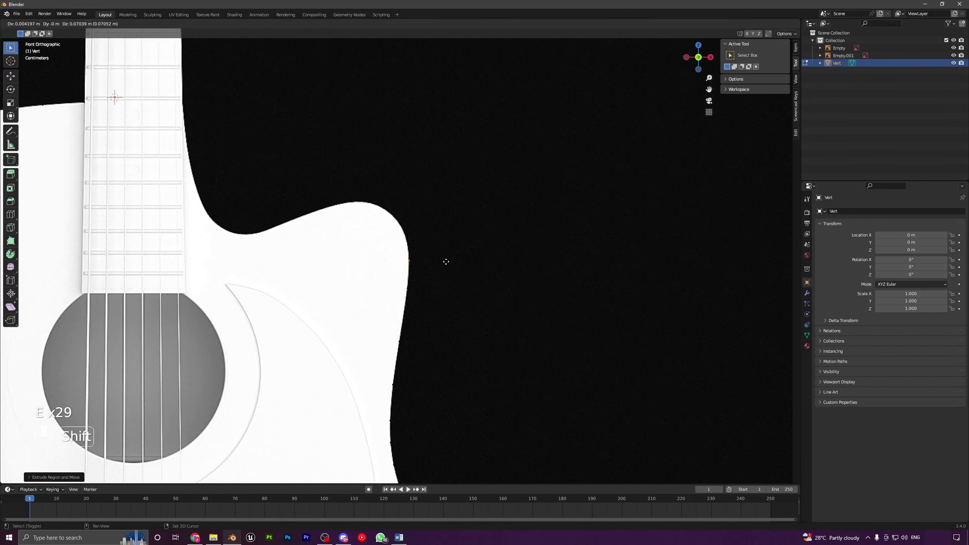
click(443, 239)
- Extrude vertices over the rounded tip of the cutaway horn and down the slope toward the neck
key(e)
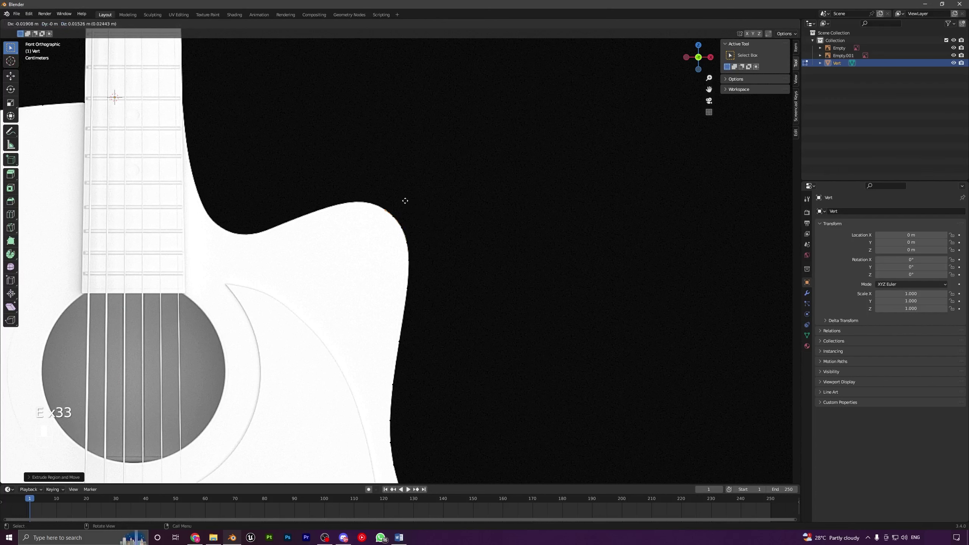
shift+click(401, 183)
shift+middle_drag(402, 183, 522, 258)
key(e)
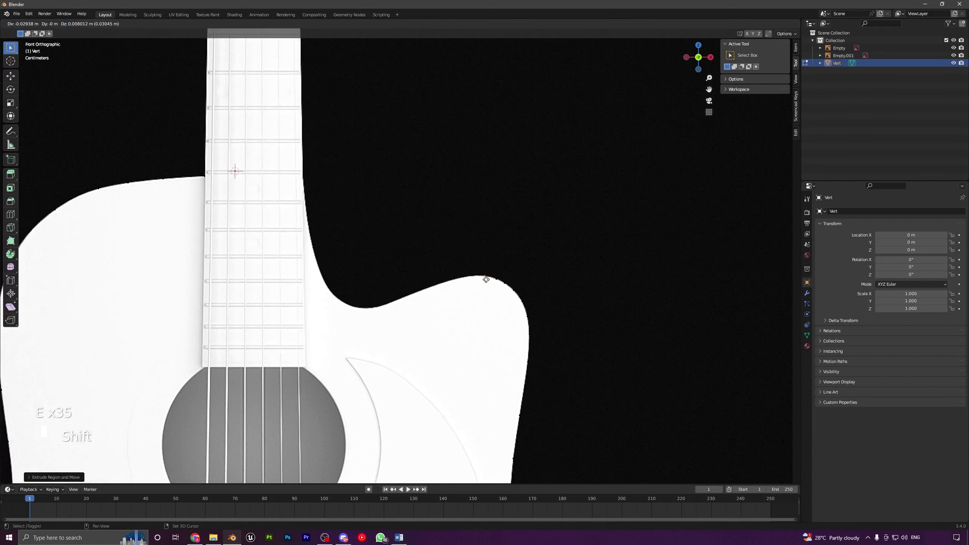
click(495, 279)
key(e)
click(444, 287)
key(e)
click(395, 287)
- Extrude closely spaced vertices around the lowest dip of the cutaway
key(e)
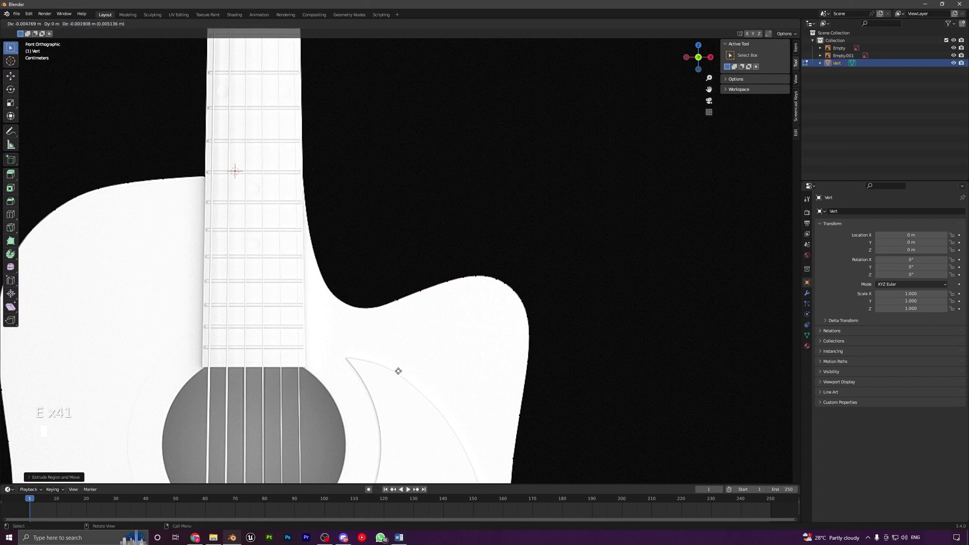
click(394, 372)
key(e)
click(367, 377)
key(e)
click(346, 376)
key(e)
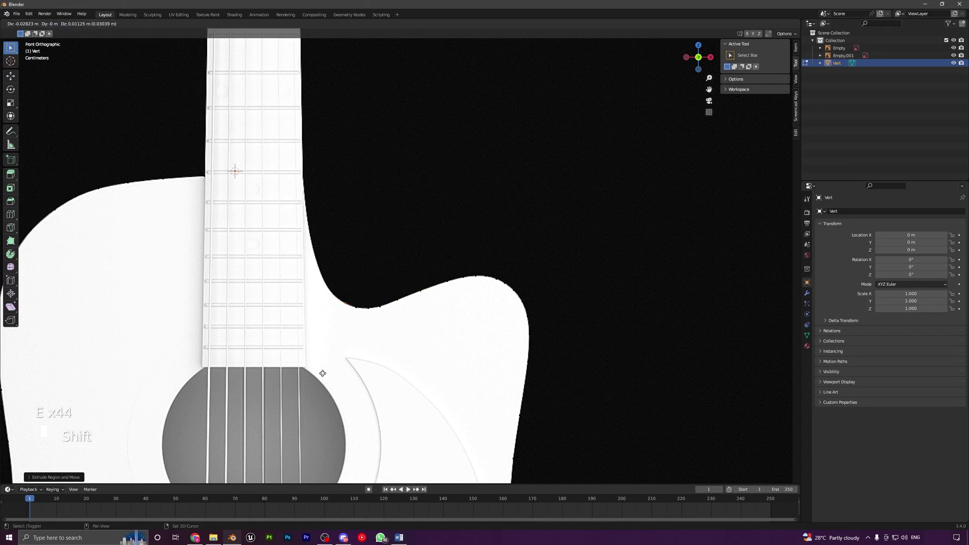
click(323, 374)
- Extrude one more vertex at the start of the cutaway's rise and move it onto the body edge
key(e)
click(289, 361)
key(g)
click(319, 348)
- Extrude vertices up the steep inner side of the cutaway beside the fretboard
key(e)
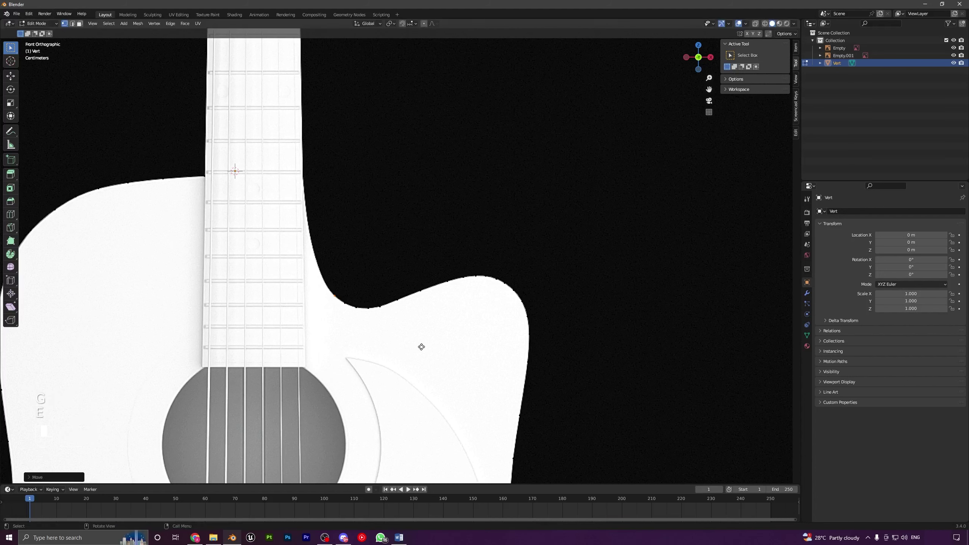
key(shift)
click(448, 380)
key(e)
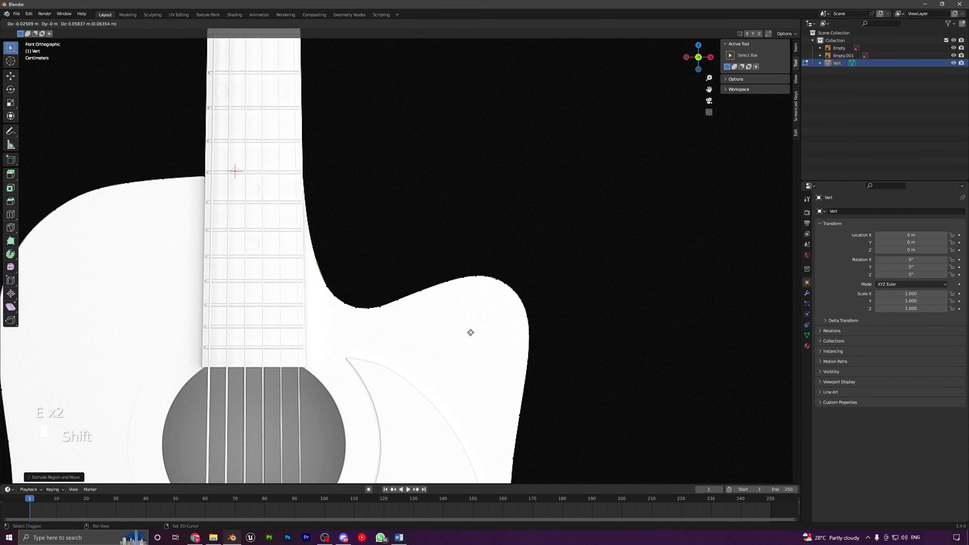
shift+middle_drag(470, 333, 497, 351)
key(e)
click(489, 314)
- Finish the cutaway outline with extruded vertices up to where the body meets the neck's right edge
shift+middle_drag(489, 313, 498, 339)
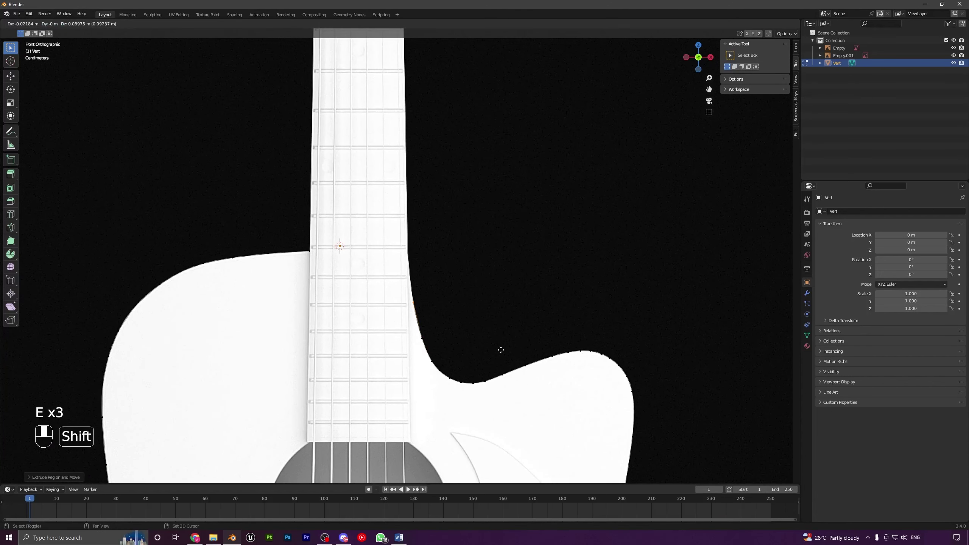
click(501, 350)
key(e)
click(493, 304)
scroll(480, 302, up, 2)
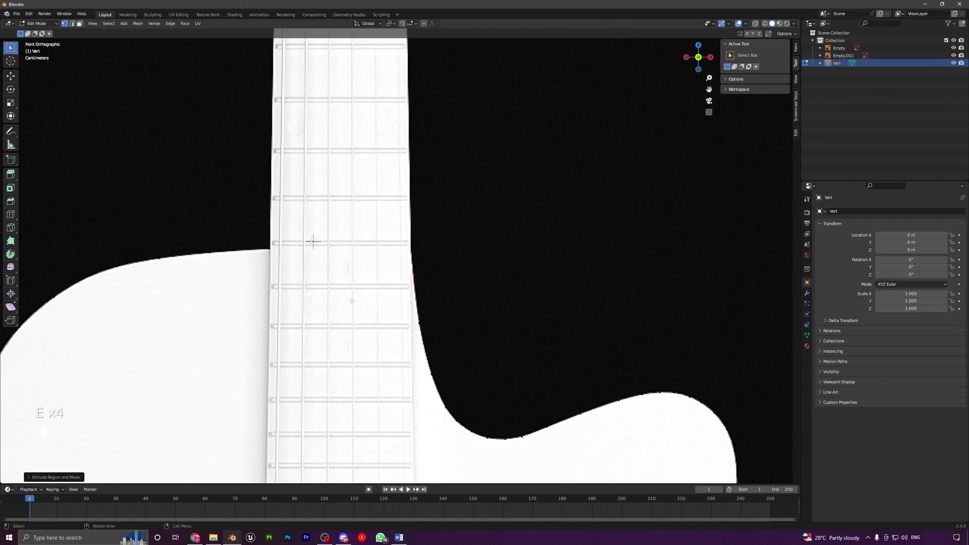
shift+middle_drag(463, 301, 523, 317)
key(e)
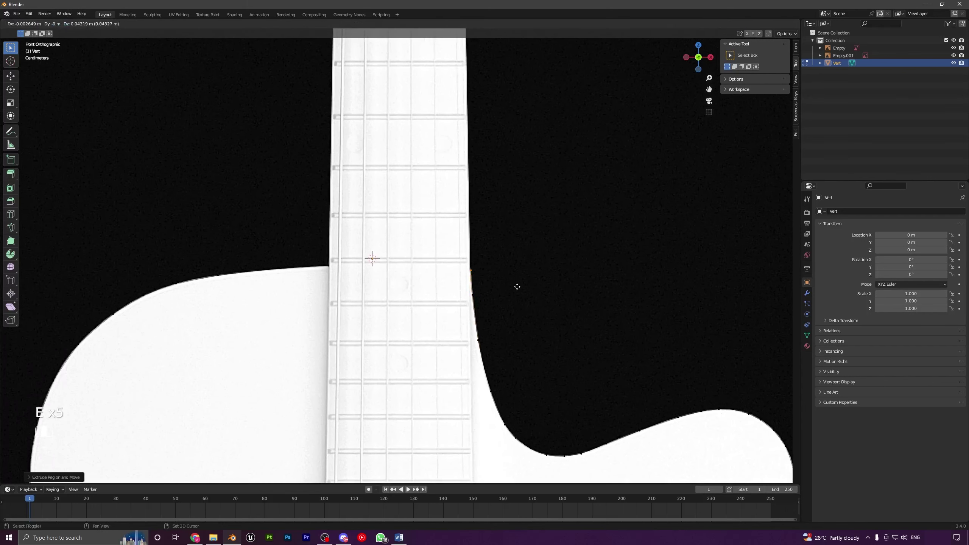
click(505, 268)
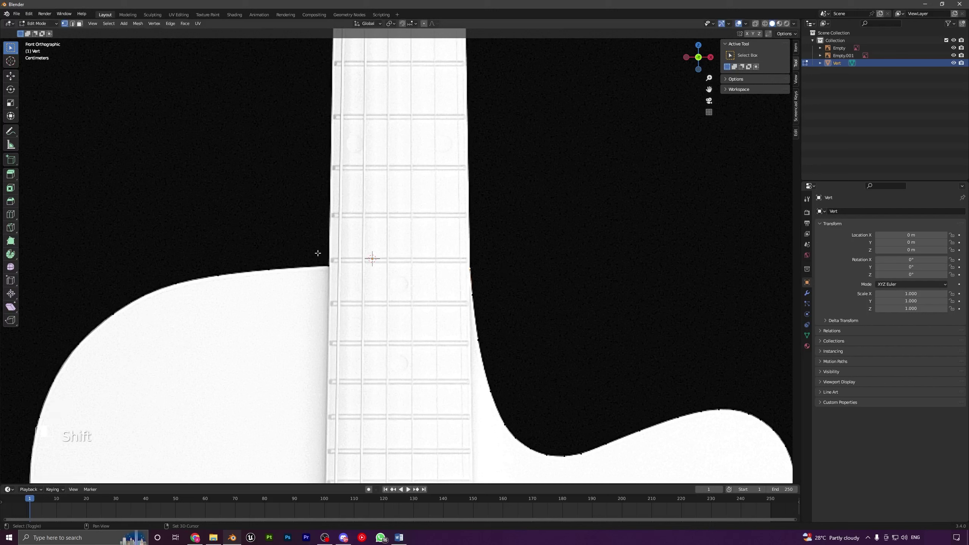
- Join the outline's two end vertices with an edge across the neck, and raise the right one slightly
shift+click(335, 269)
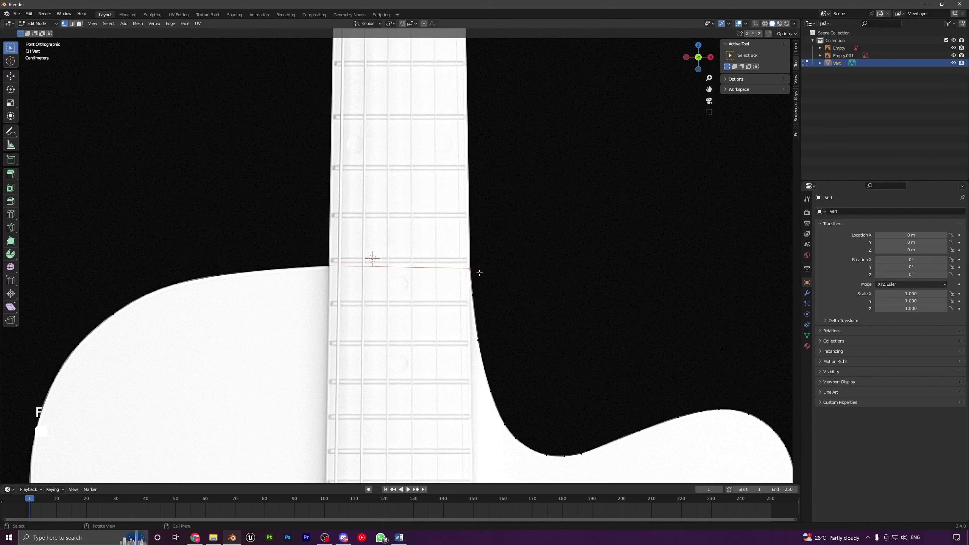
key(g)
click(484, 252)
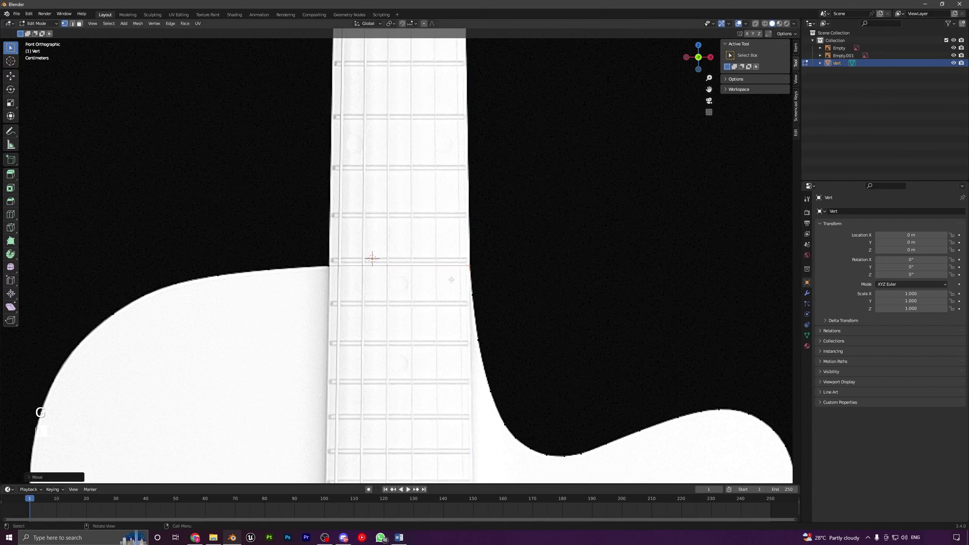
- Set snapping to Vertex and snap the right neck vertex along Z to the height of the left one
shift+middle_drag(421, 283, 492, 268)
scroll(493, 269, up, 1)
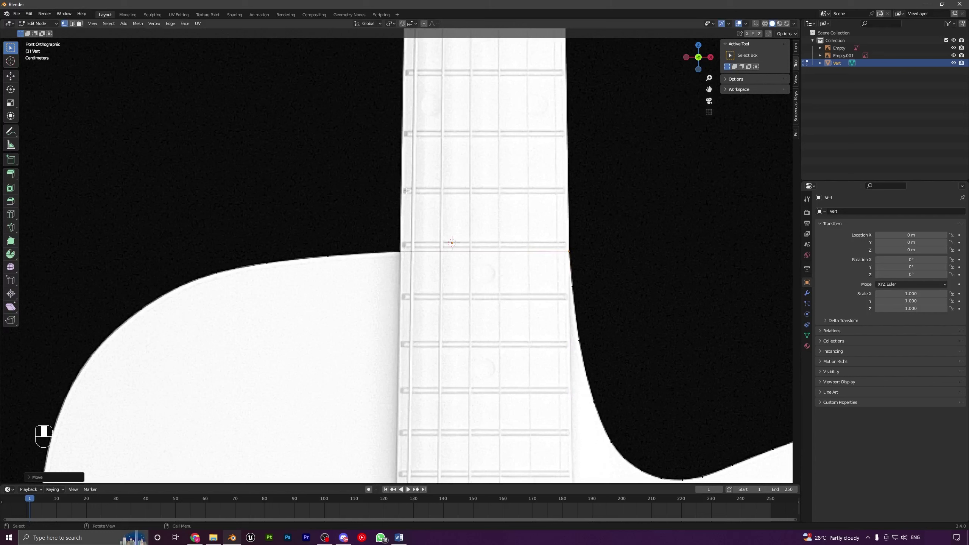
click(413, 24)
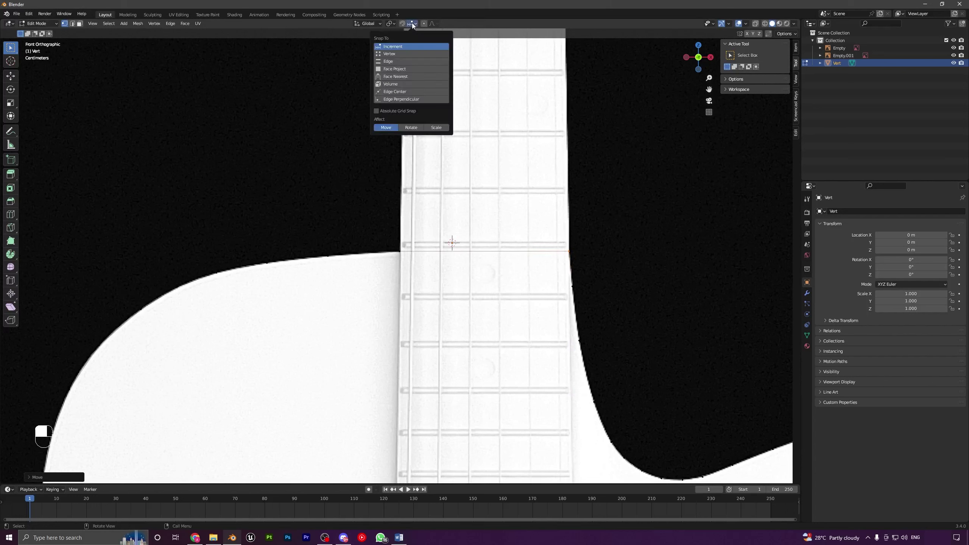
click(389, 53)
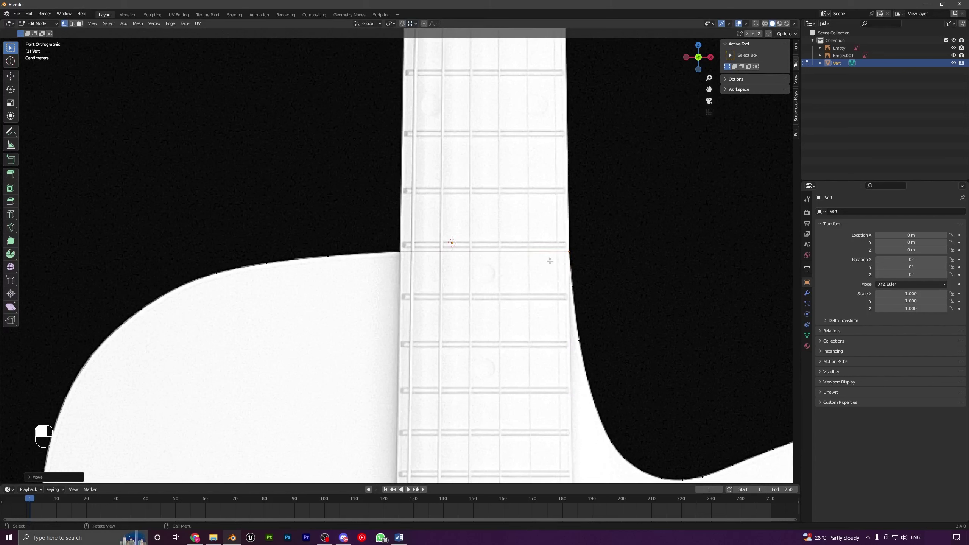
key(g)
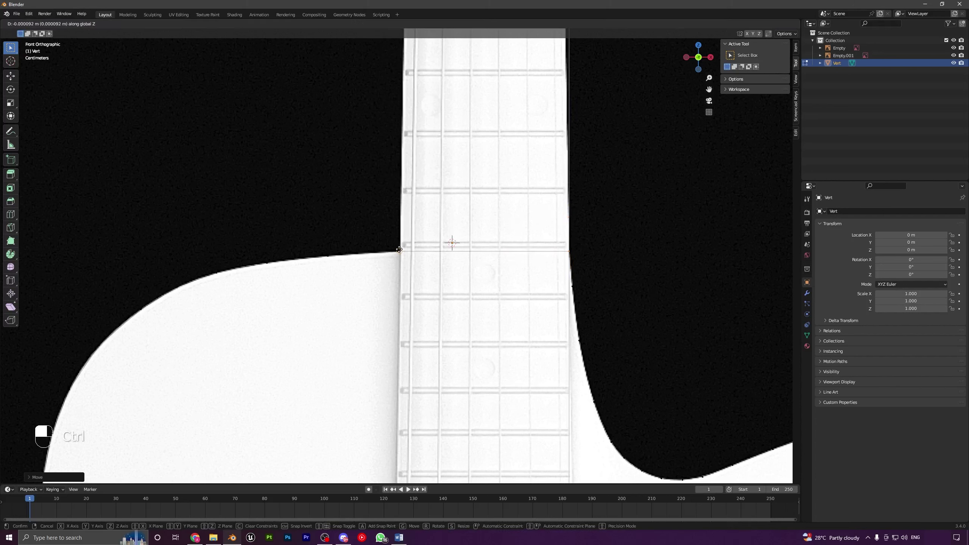
ctrl+click(377, 261)
- Nudge the vertex at the neck's left edge onto the corner where the body meets the neck
key(Tab)
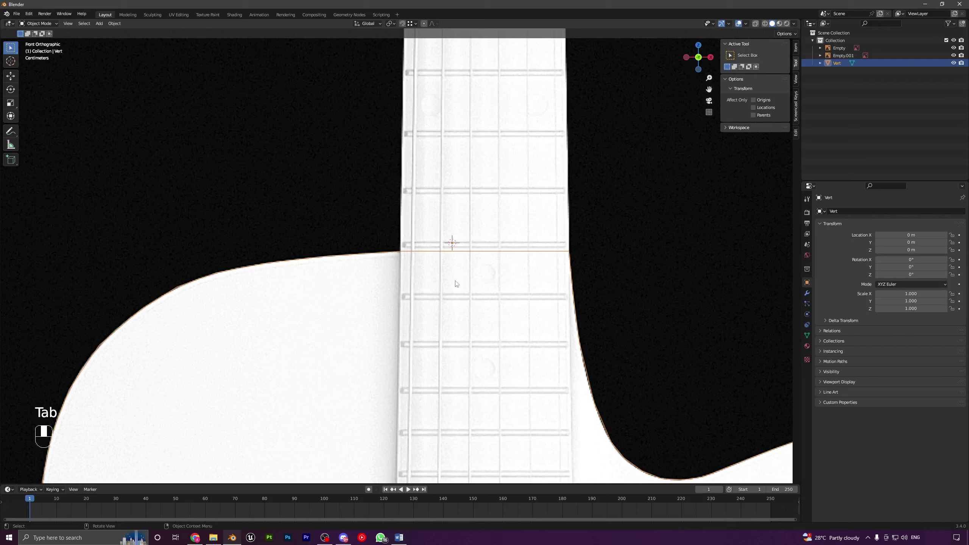
key(Tab)
key(g)
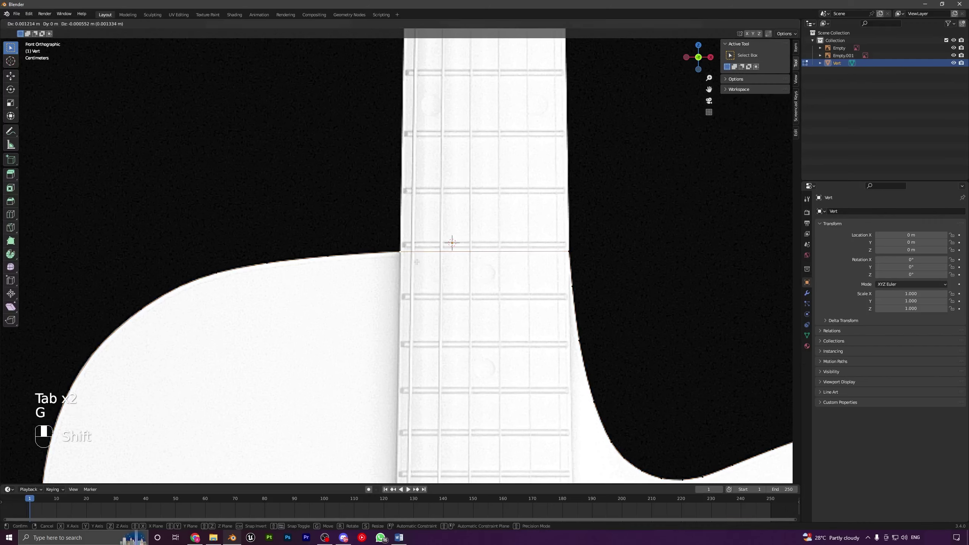
click(417, 262)
key(Tab)
- Select the entire closed body outline and fill it with a face
scroll(493, 290, down, 16)
key(Tab)
scroll(489, 340, up, 4)
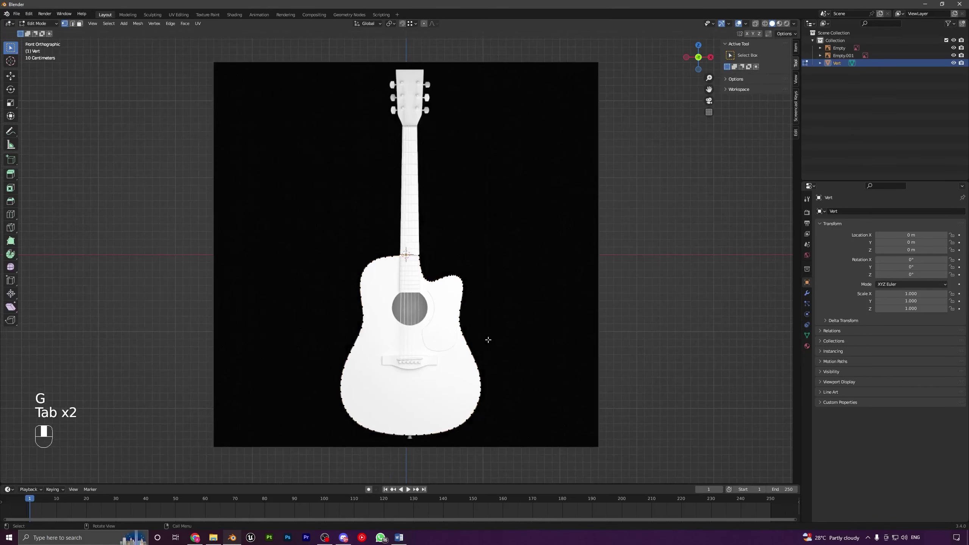
shift+middle_drag(527, 353, 603, 246)
key(a)
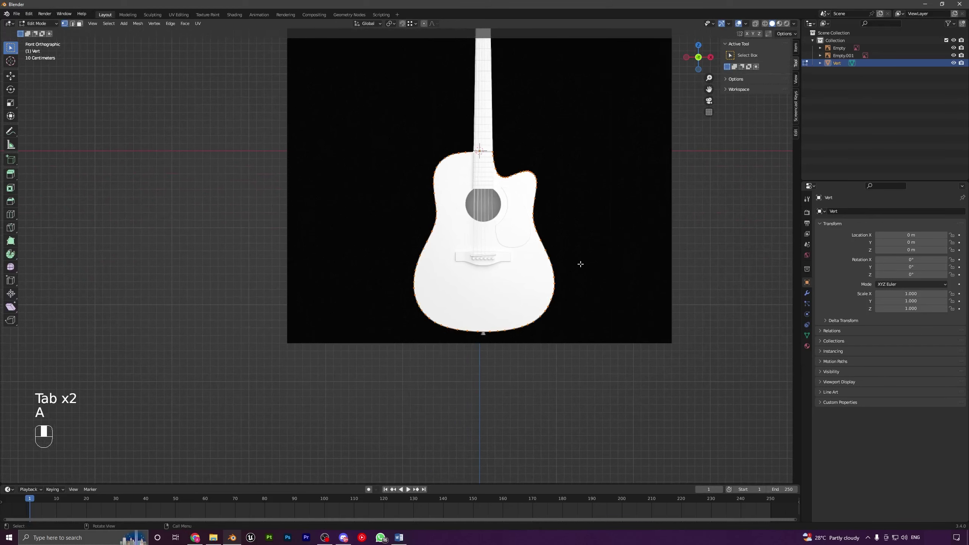
key(f)
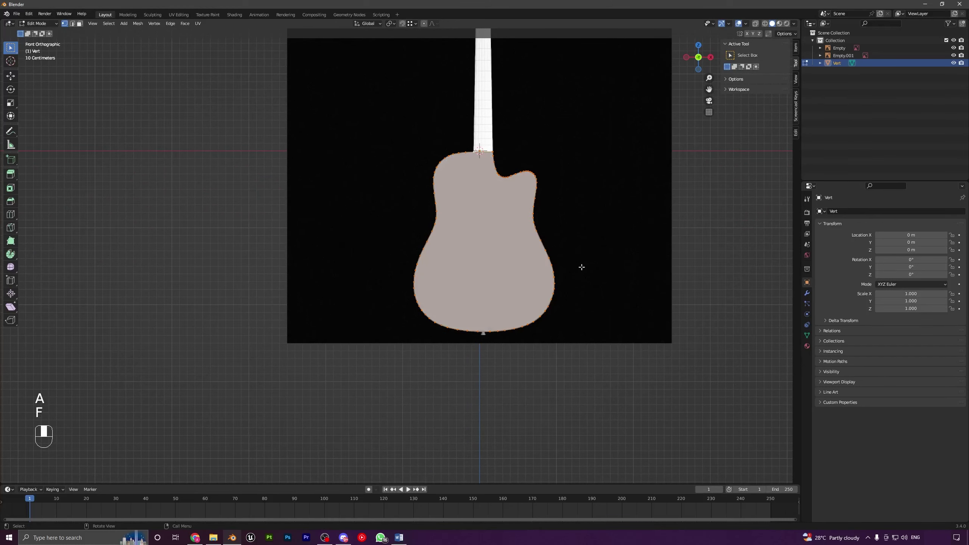
- In right side view, move the body face along Y onto the front surface of the reference body, then return to front view
scroll(551, 269, down, 3)
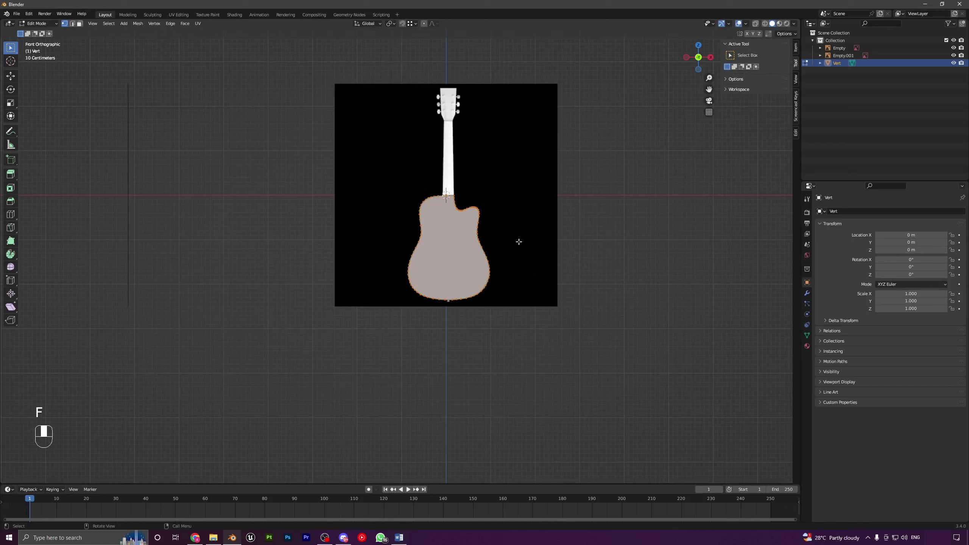
key(KP_3)
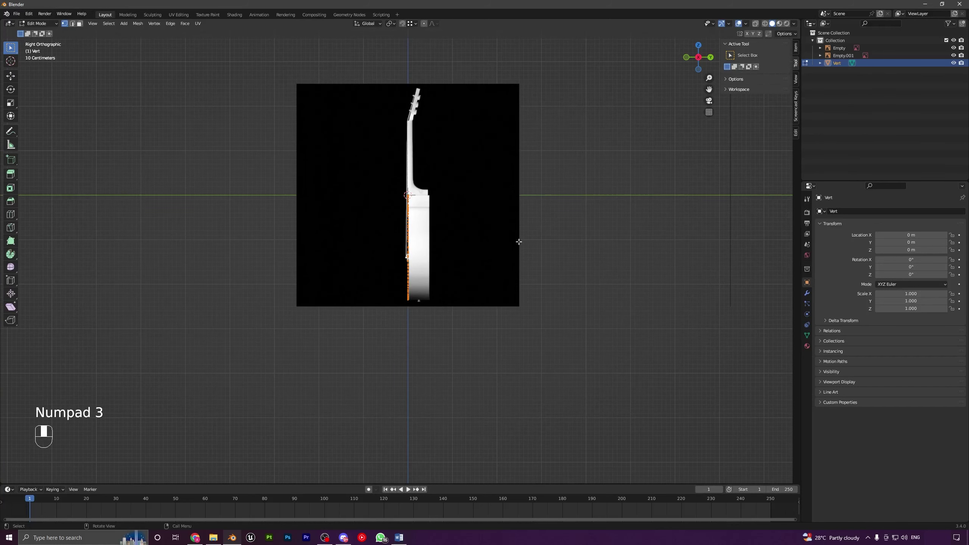
scroll(525, 253, up, 8)
shift+middle_drag(539, 275, 502, 367)
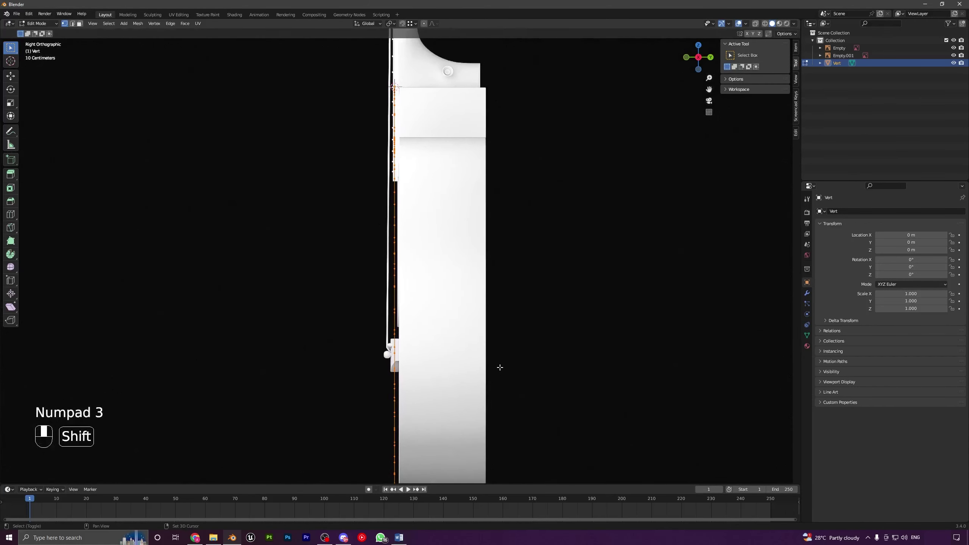
key(g)
key(g)
middle_click(520, 247)
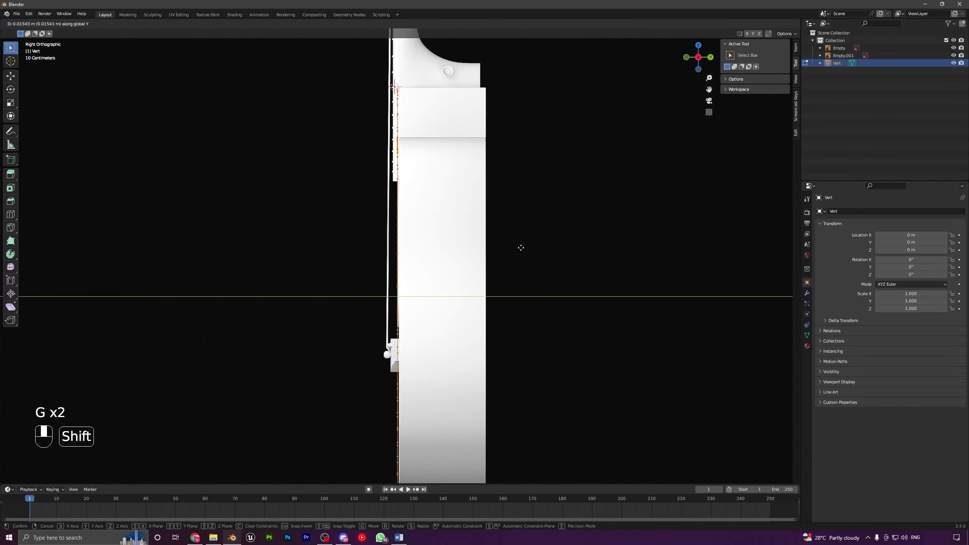
click(534, 252)
shift+middle_drag(534, 251, 595, 30)
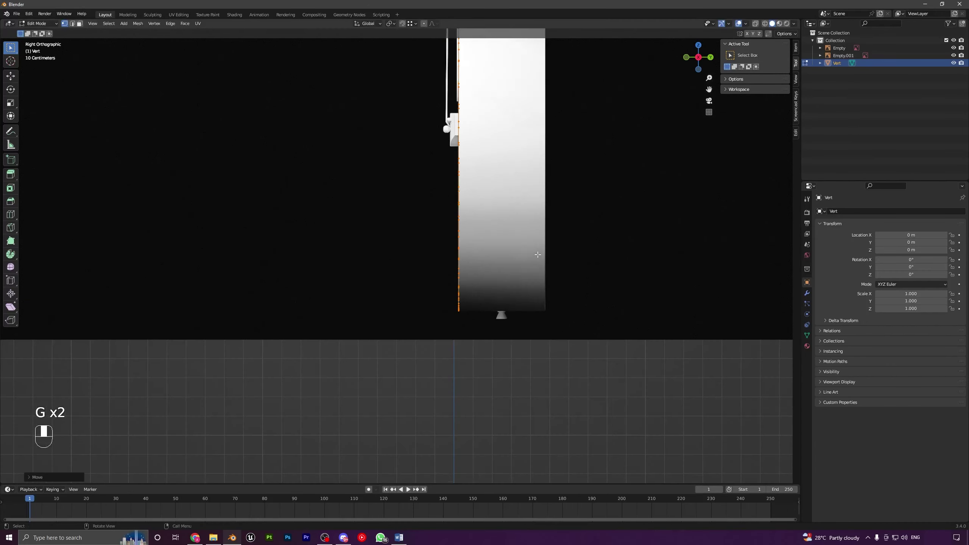
scroll(563, 309, up, 2)
scroll(479, 275, down, 5)
shift+middle_drag(479, 187, 462, 317)
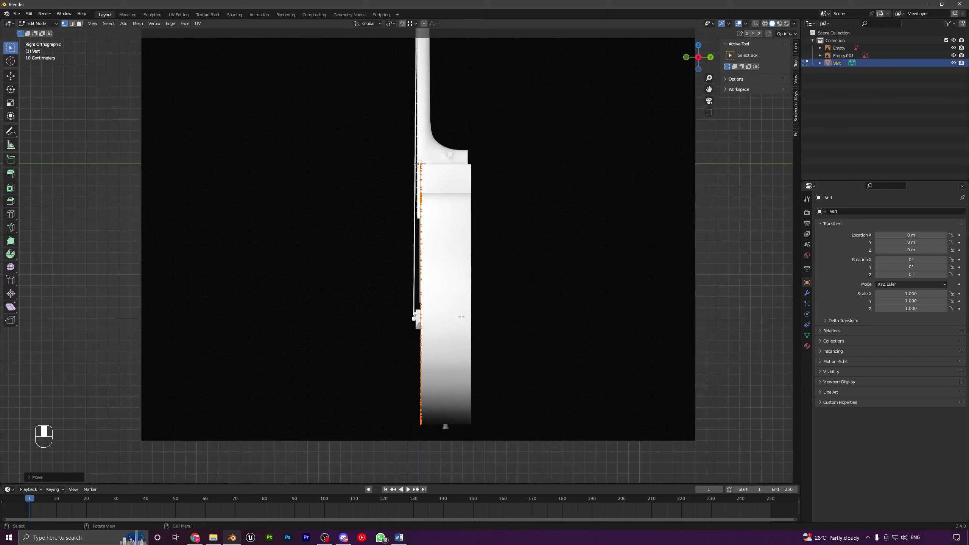
key(KP_1)
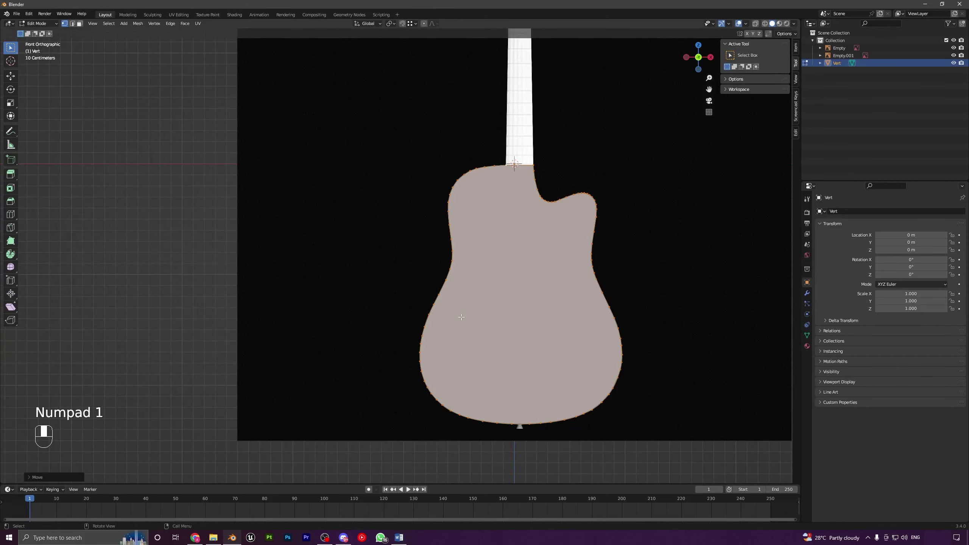
- In right side view, extrude the body face back to the rear surface of the reference body and leave Edit Mode
key(KP_3)
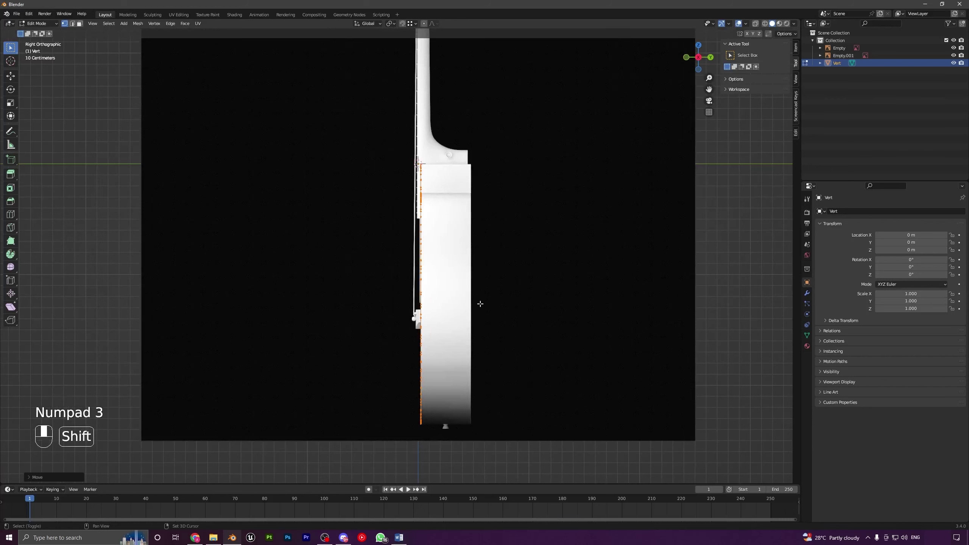
shift+middle_drag(462, 317, 443, 321)
key(e)
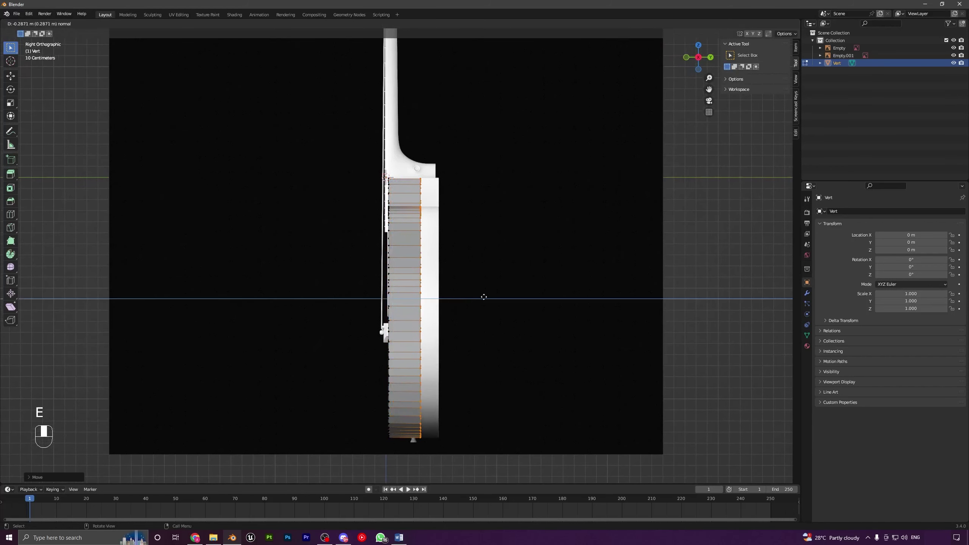
click(523, 303)
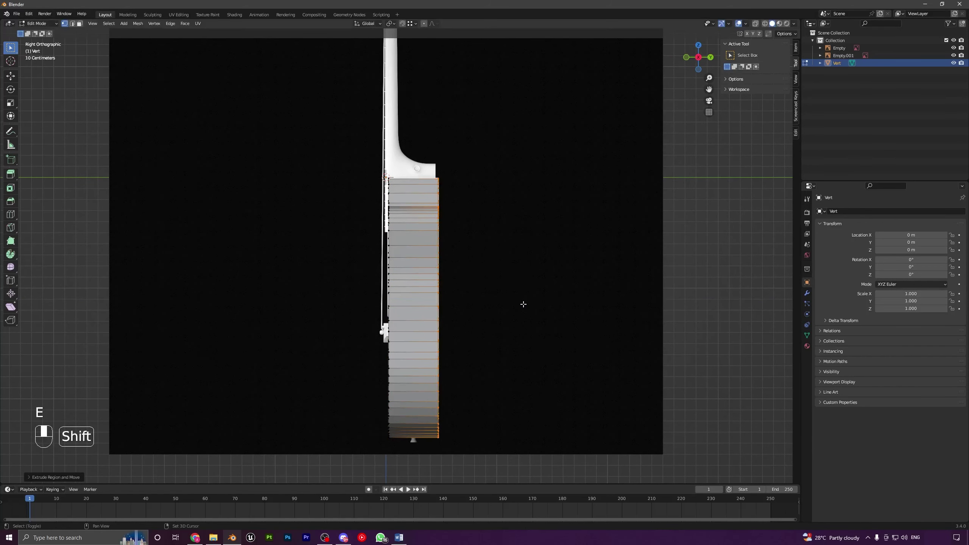
key(Tab)
- Apply Shade Smooth to the guitar body and enable Auto Smooth for its normals
middle_drag(503, 301, 481, 319)
right_click(490, 269)
click(491, 270)
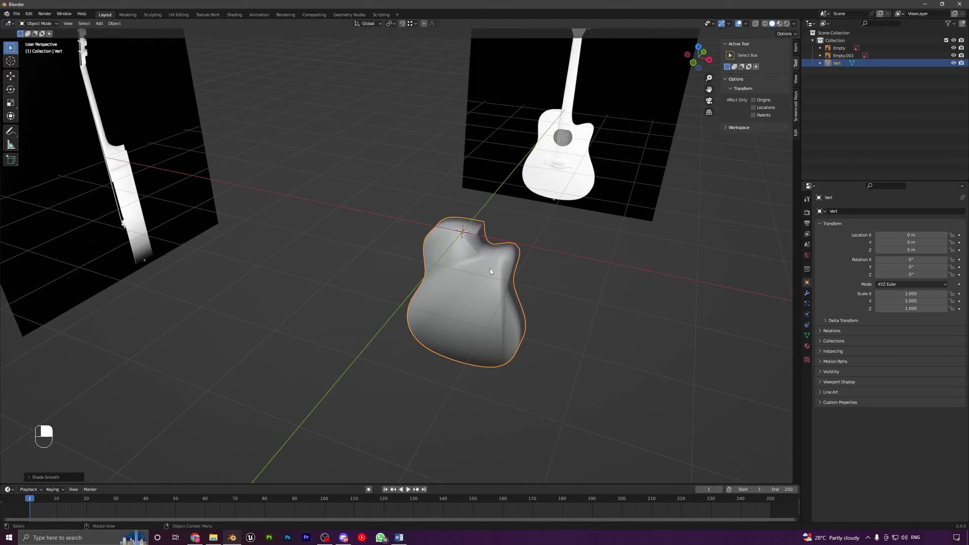
click(807, 336)
click(839, 366)
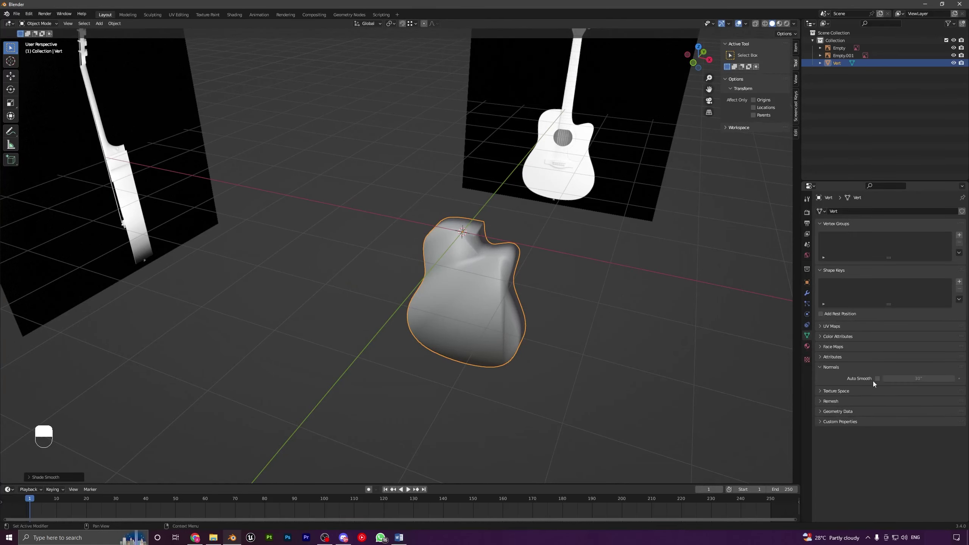
click(877, 378)
- Turn on Cavity and Shadow in the viewport shading options
middle_drag(438, 268, 738, 103)
click(795, 24)
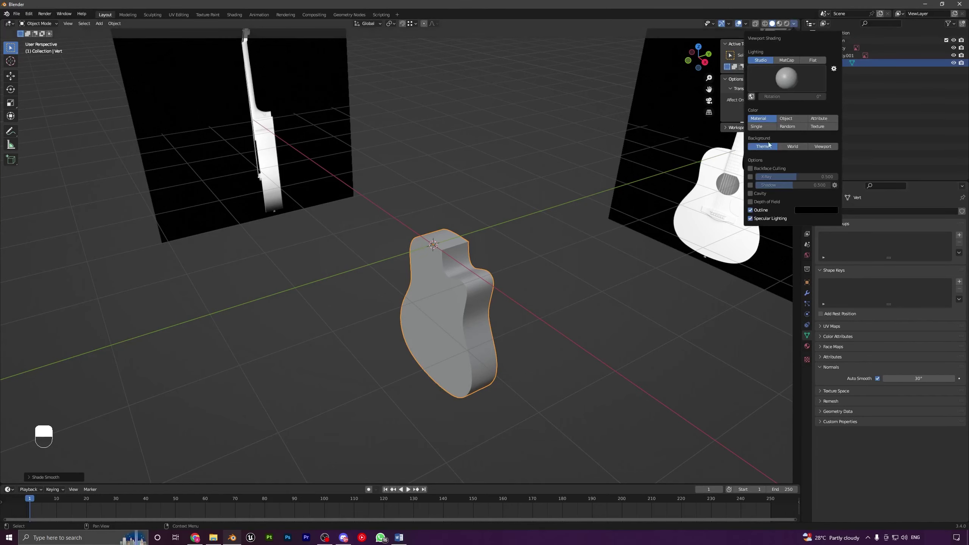
click(751, 194)
click(750, 186)
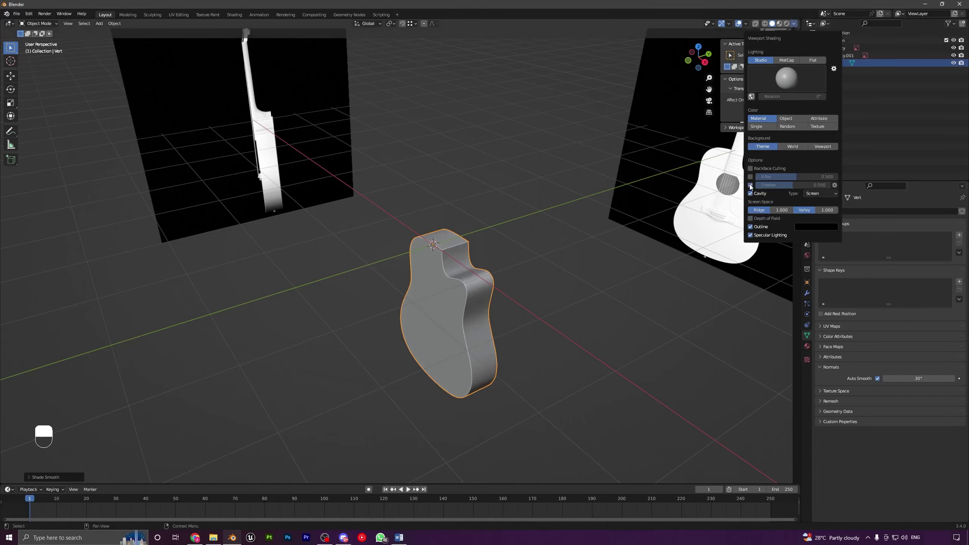
scroll(493, 315, up, 2)
mouse_move(493, 314)
middle_down()
mouse_move(596, 319)
mouse_move(512, 303)
mouse_move(510, 258)
middle_up()
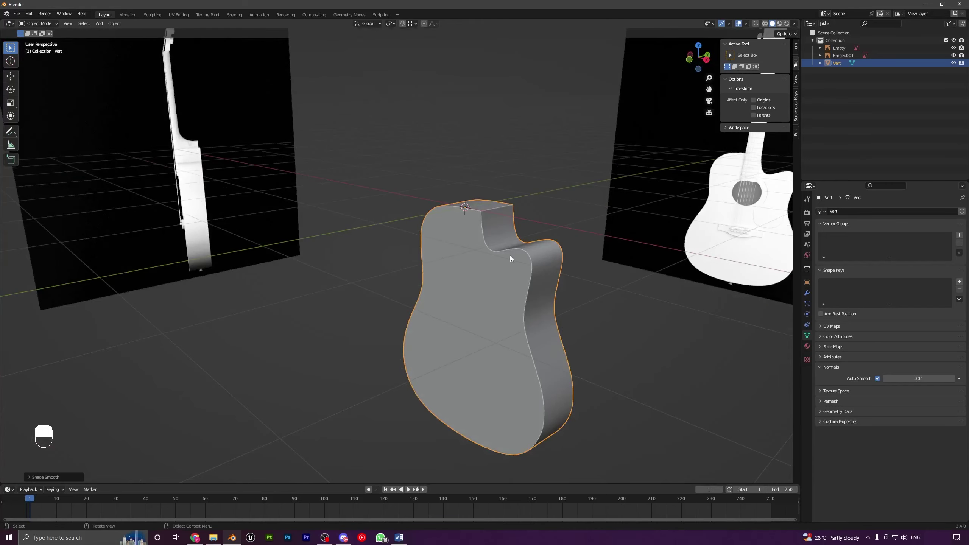
- Switch to front view and turn on X-ray to inspect the reference sound hole and bridge through the body
middle_drag(439, 266, 406, 270)
key(KP_1)
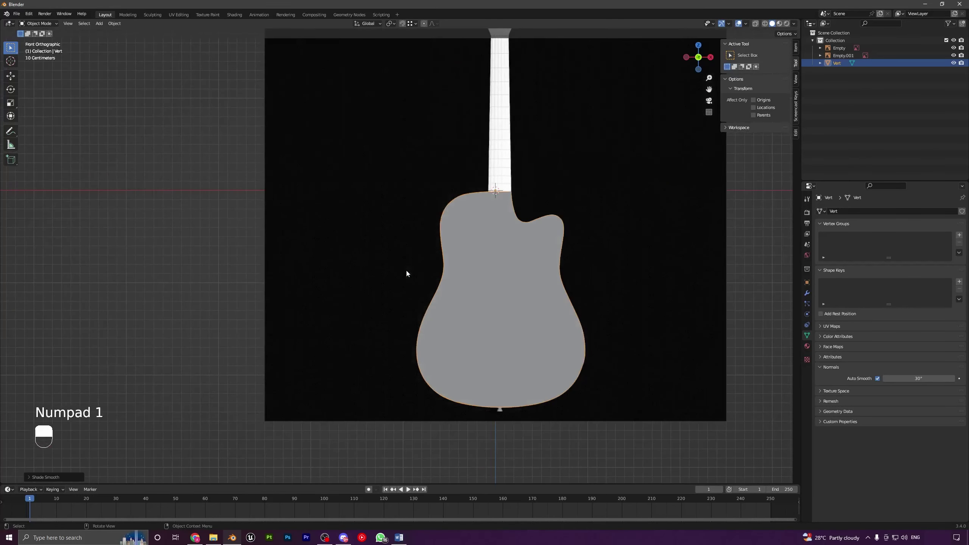
shift+middle_drag(596, 198, 554, 220)
click(755, 23)
scroll(481, 189, down, 4)
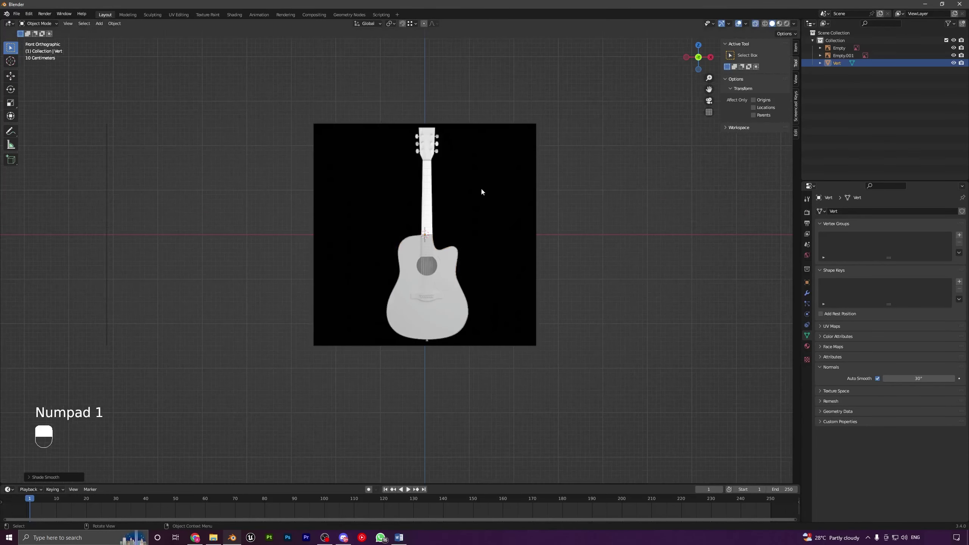
shift+middle_drag(481, 189, 588, 184)
shift+middle_drag(662, 226, 392, 311)
scroll(392, 312, up, 10)
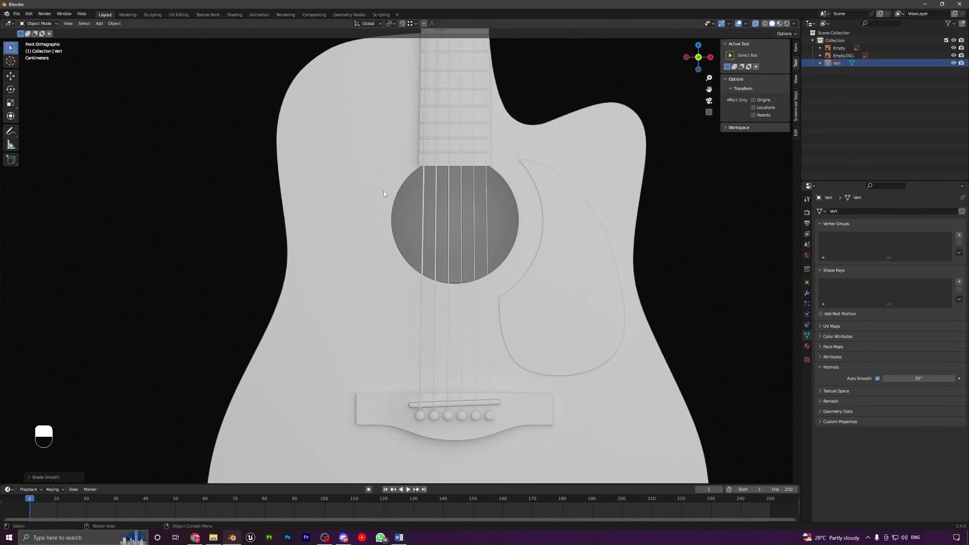
scroll(518, 244, down, 4)
shift+middle_drag(501, 219, 471, 301)
scroll(461, 279, down, 3)
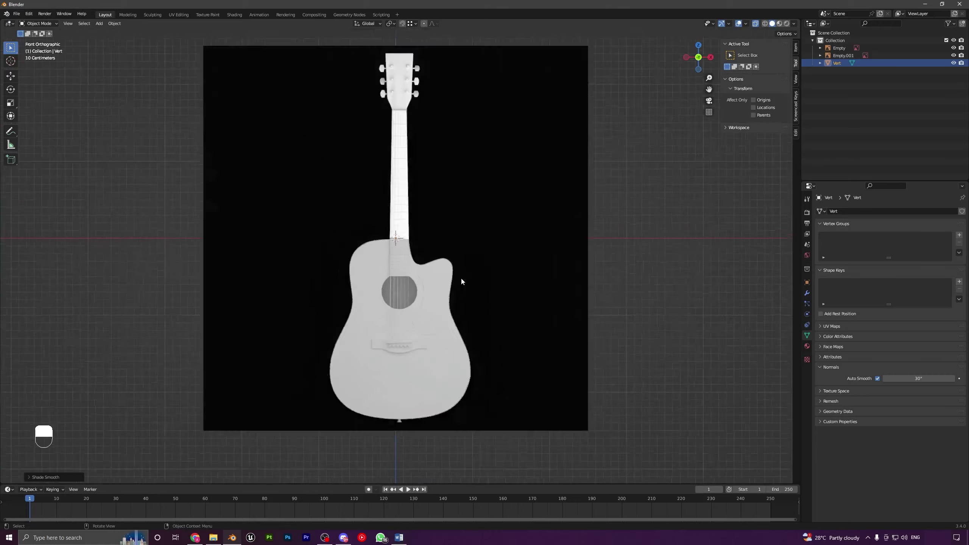
scroll(460, 278, down, 2)
scroll(447, 279, up, 2)
scroll(446, 279, down, 5)
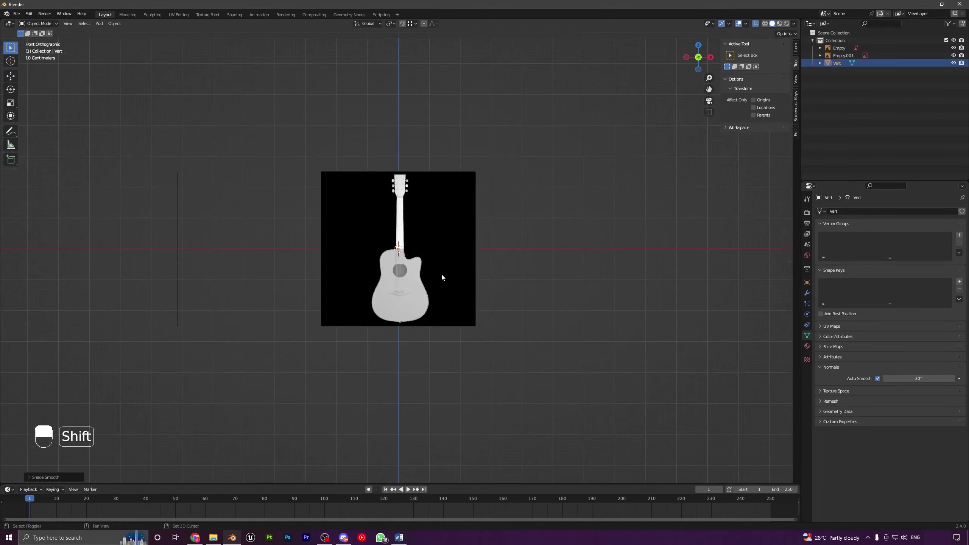
- Add a mesh circle and rotate it 90° about the X axis so it faces the front
key(shift+a)
mouse_move(447, 232)
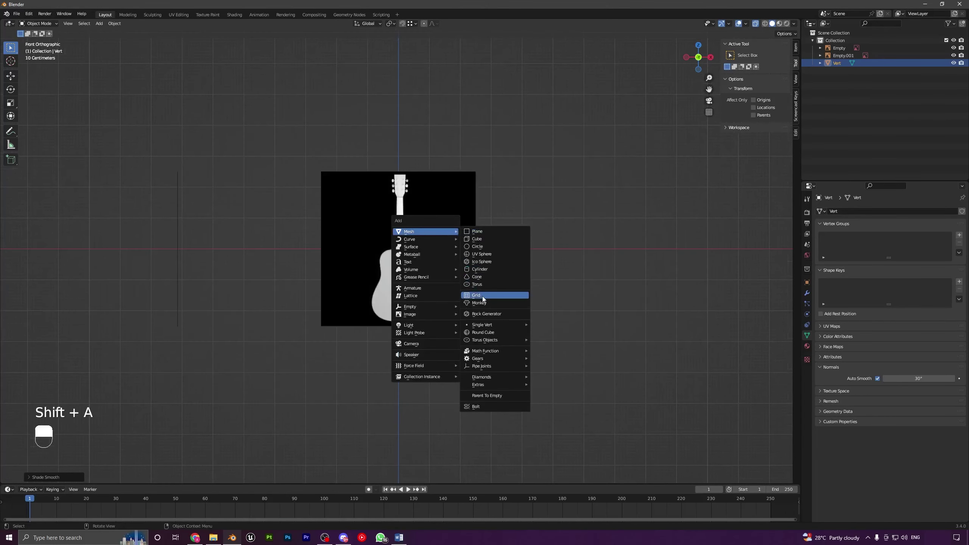
click(487, 247)
scroll(468, 252, down, 4)
scroll(452, 274, up, 8)
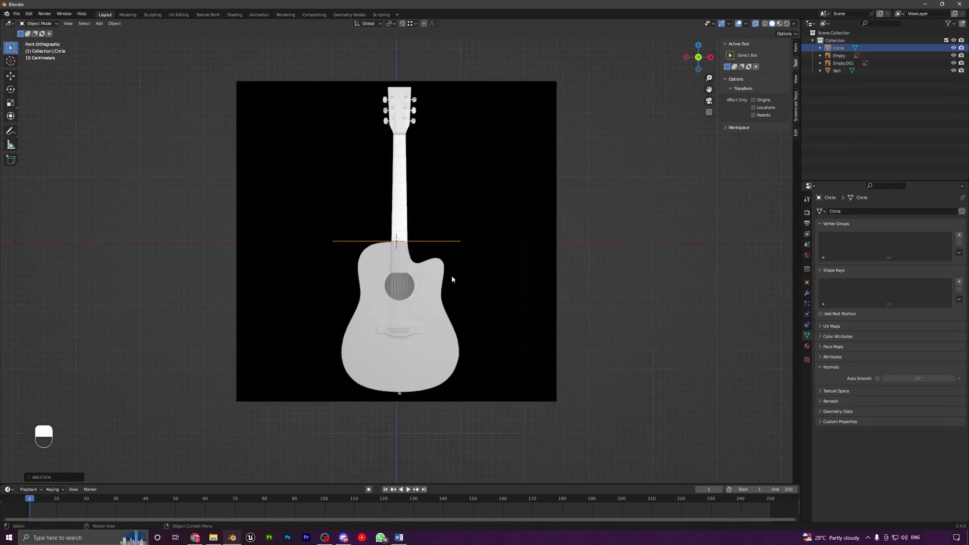
scroll(451, 274, up, 1)
key(r)
key(x)
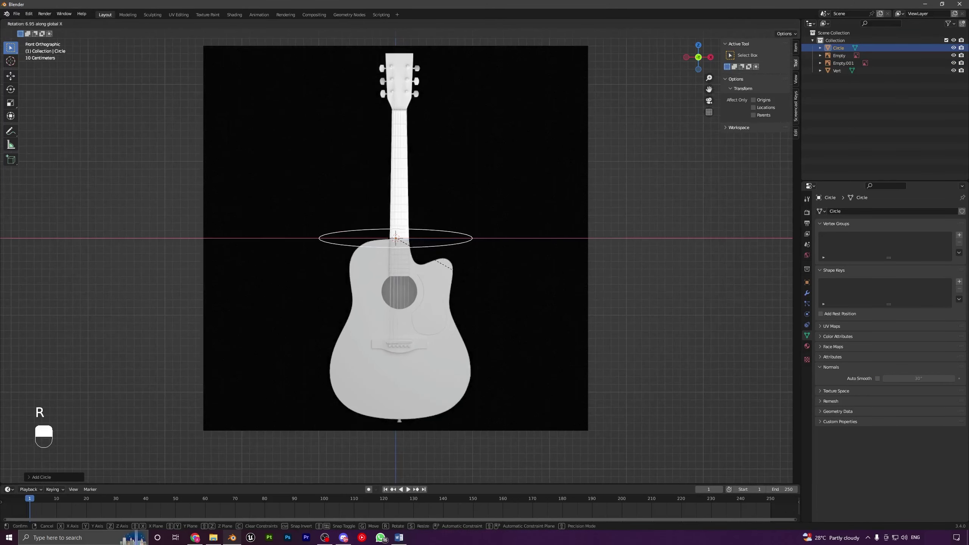
text(90)
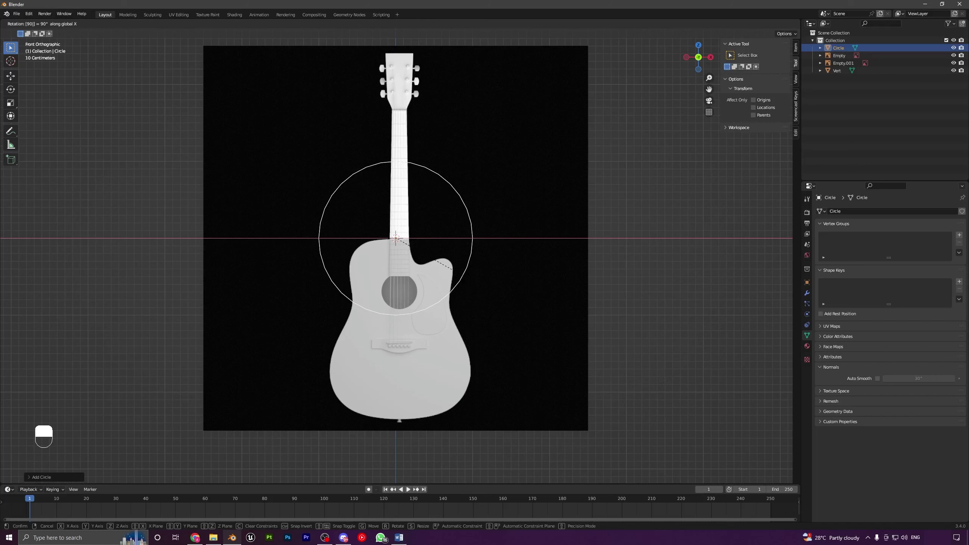
click(452, 269)
- Scale the circle down and move it over the sound hole of the reference guitar
key(s)
click(458, 229)
key(g)
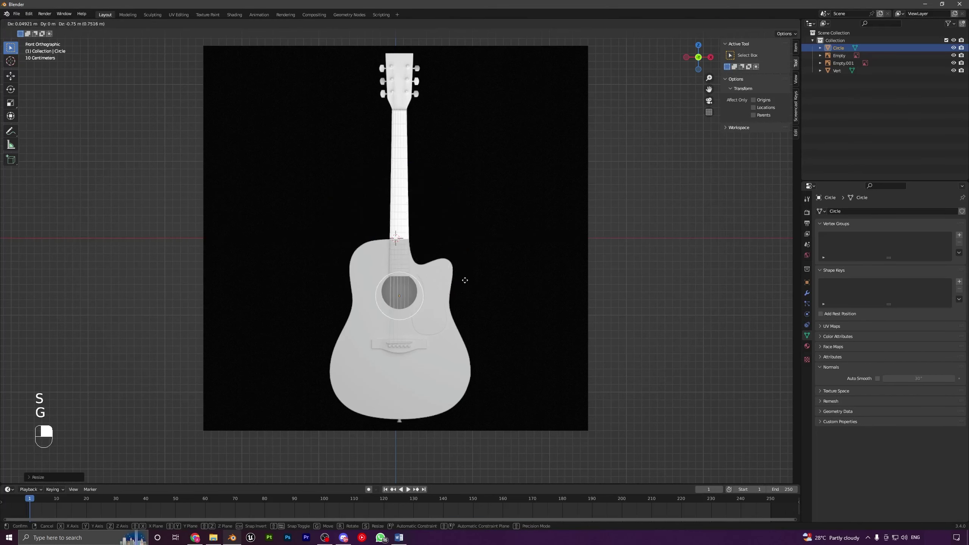
click(466, 226)
scroll(466, 233, up, 7)
shift+middle_drag(505, 397, 489, 264)
- Fine-tune the circle's size and position to match the edge of the reference sound hole
key(g)
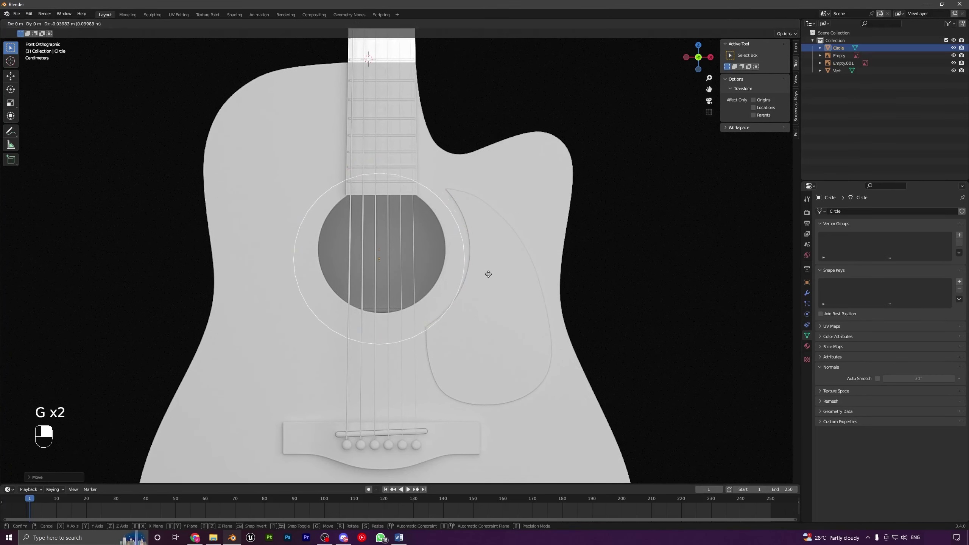
key(s)
shift+click(534, 255)
key(g)
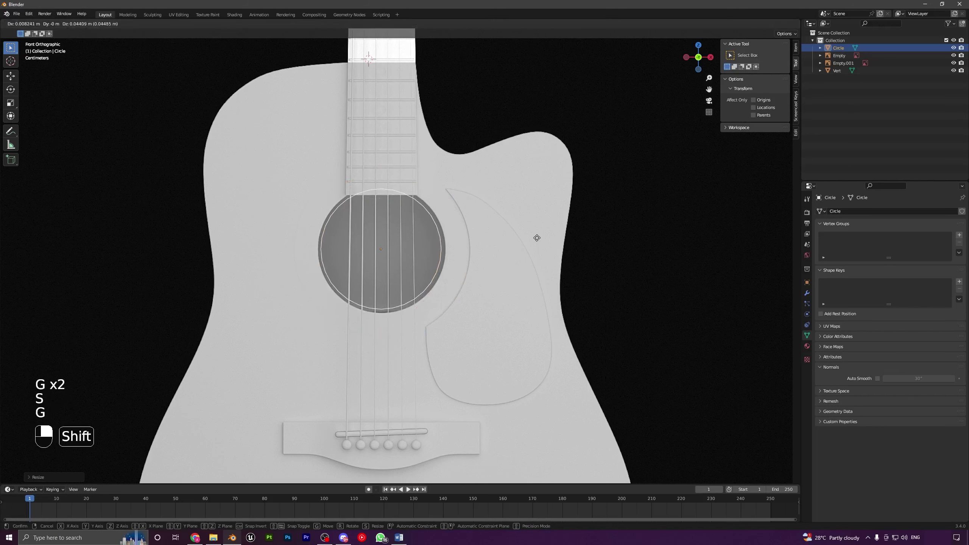
shift+click(537, 238)
key(s)
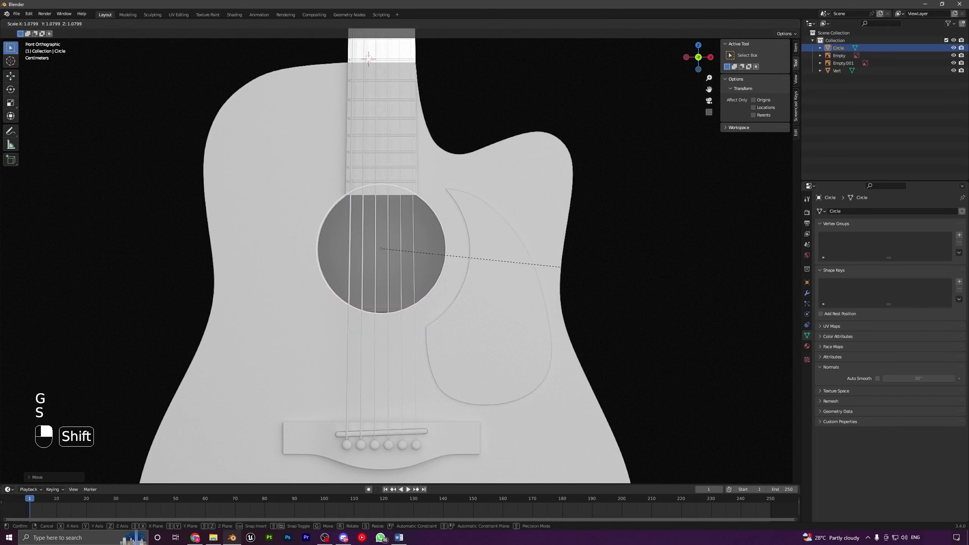
shift+click(569, 266)
key(g)
key(s)
shift+click(593, 260)
scroll(487, 264, down, 5)
scroll(441, 300, up, 3)
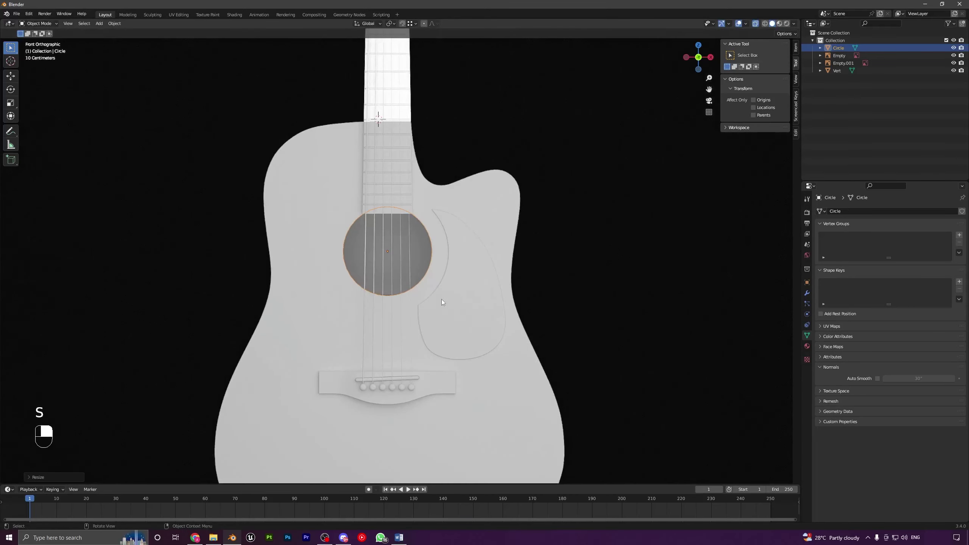
- Turn off X-ray and move the circle slightly forward along Y, in front of the body's front face
scroll(441, 300, down, 6)
middle_drag(433, 261, 384, 296)
scroll(385, 297, up, 2)
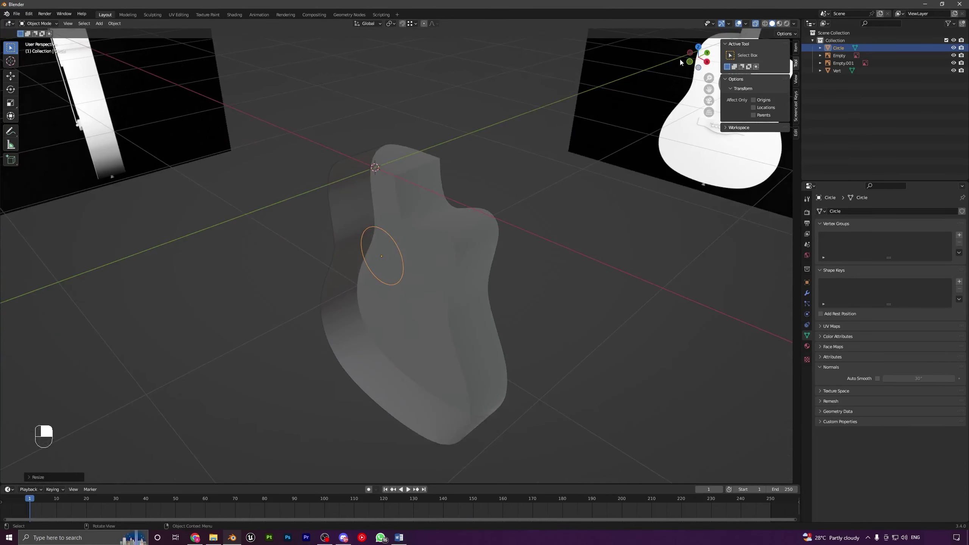
click(755, 24)
scroll(420, 259, up, 3)
click(509, 205)
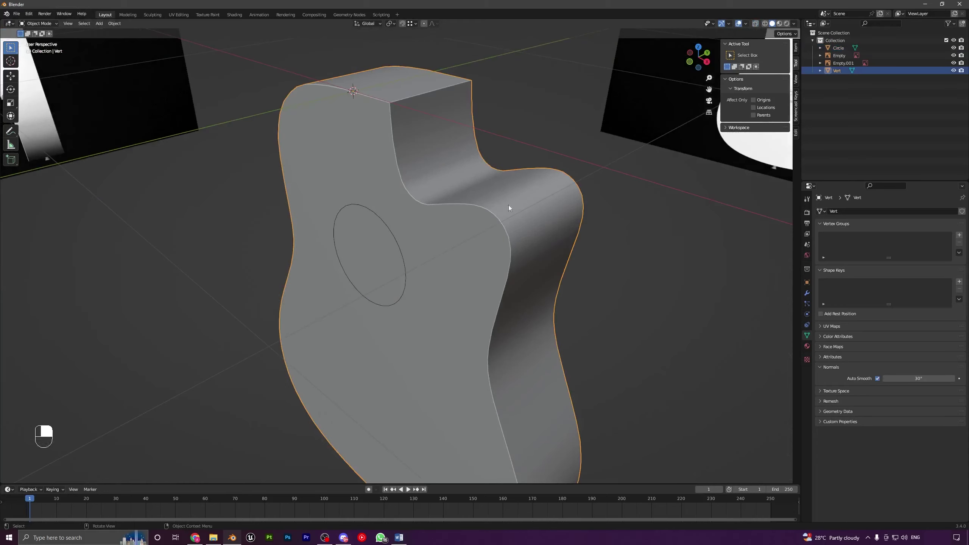
middle_drag(509, 205, 397, 287)
click(401, 283)
key(g)
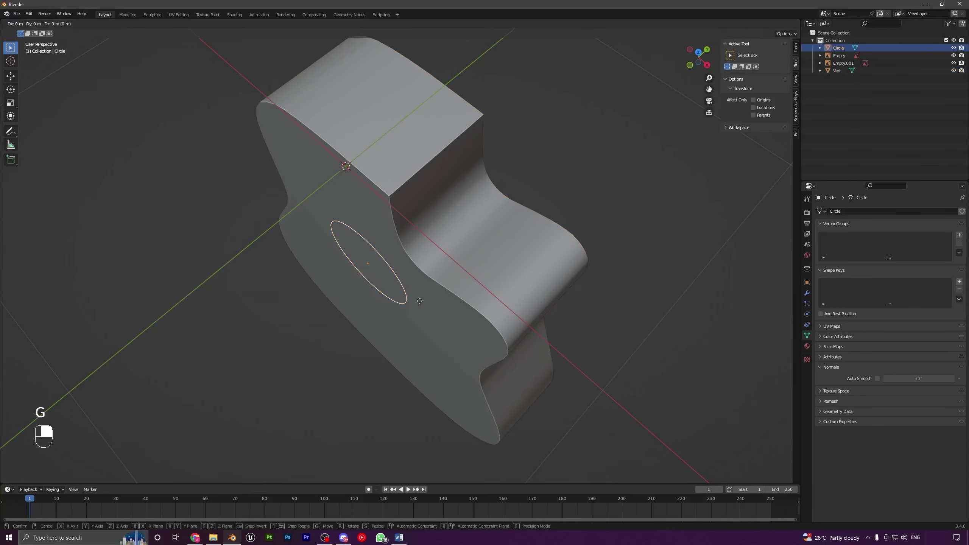
shift+click(234, 412)
scroll(366, 331, down, 4)
middle_drag(366, 331, 405, 340)
- Put the guitar body into Edit Mode in front view and additionally select the circle object as the cutter
click(438, 321)
key(KP_1)
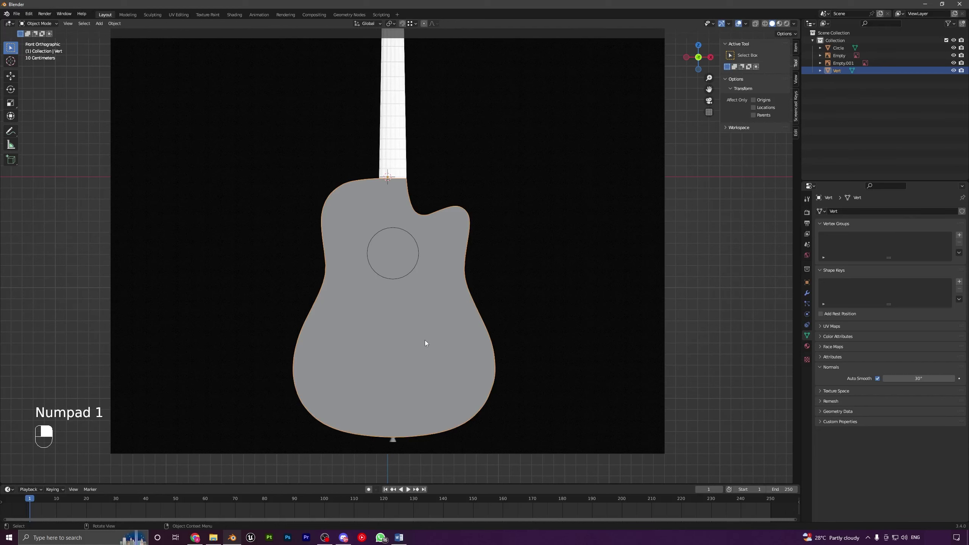
key(Tab)
scroll(634, 268, up, 2)
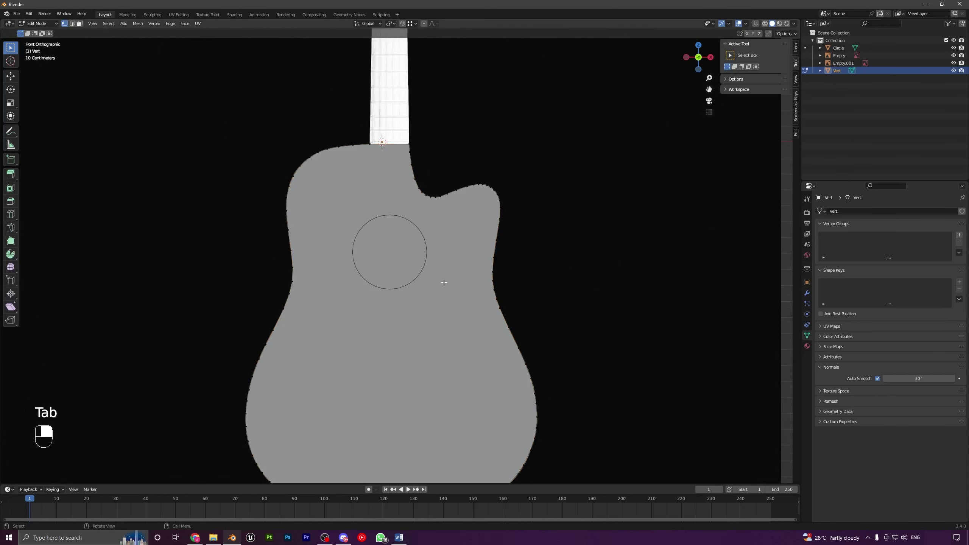
scroll(444, 282, down, 2)
key(ctrl)
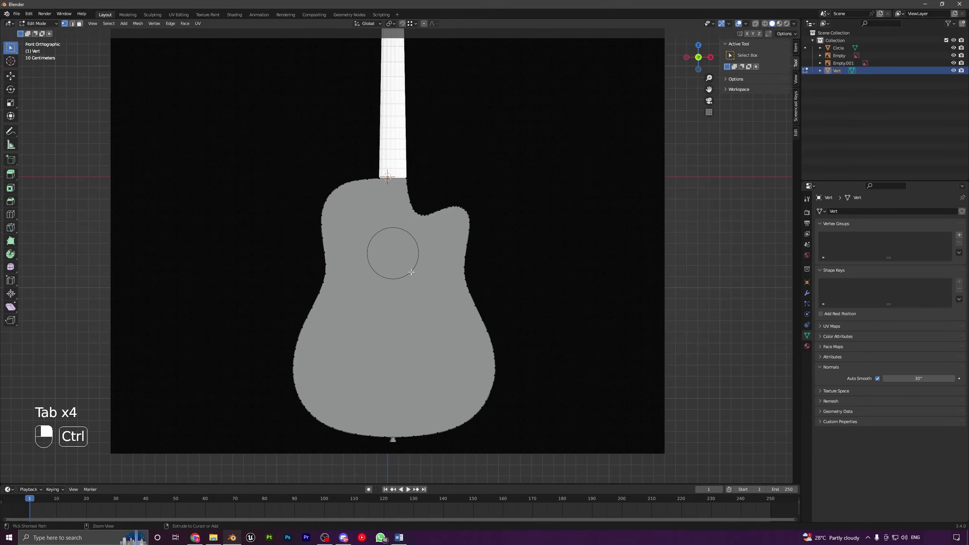
ctrl+click(410, 271)
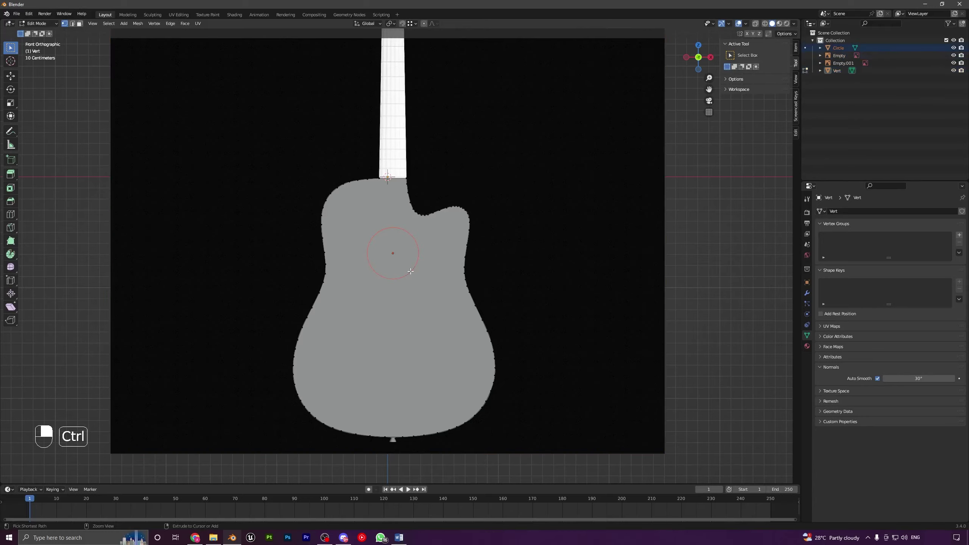
- From the front view, use Knife Project to cut the circle's outline into the guitar body
middle_drag(428, 262, 381, 273)
key(KP_1)
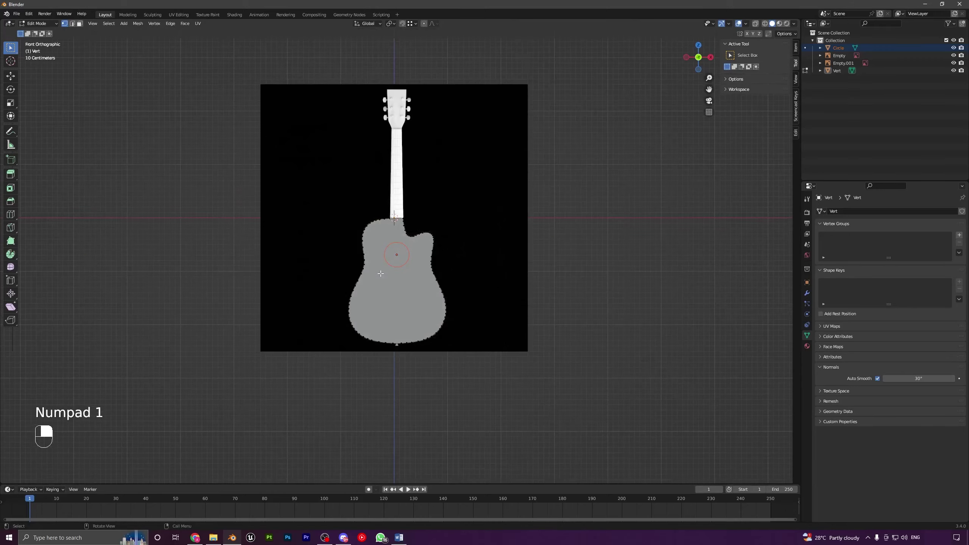
scroll(393, 277, up, 4)
scroll(395, 280, up, 2)
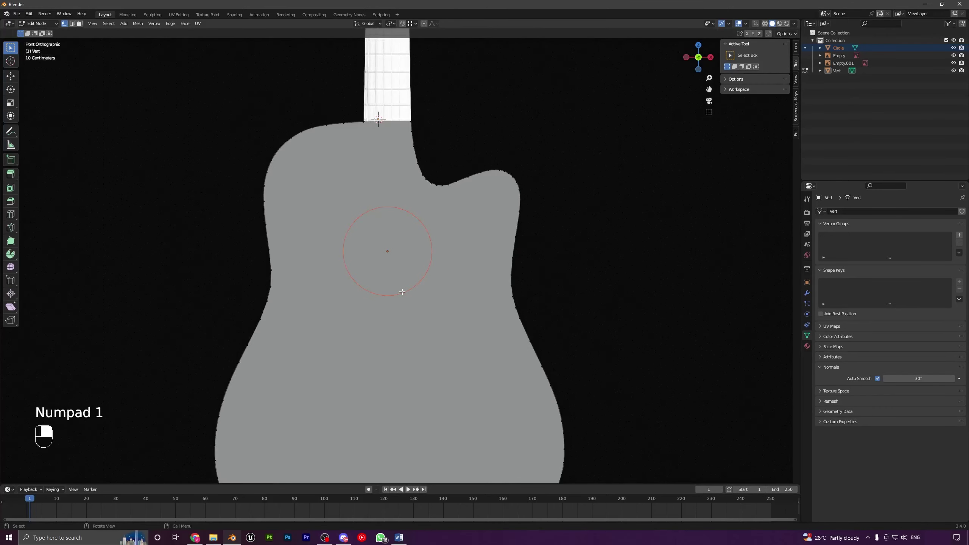
key(F3)
text(knife)
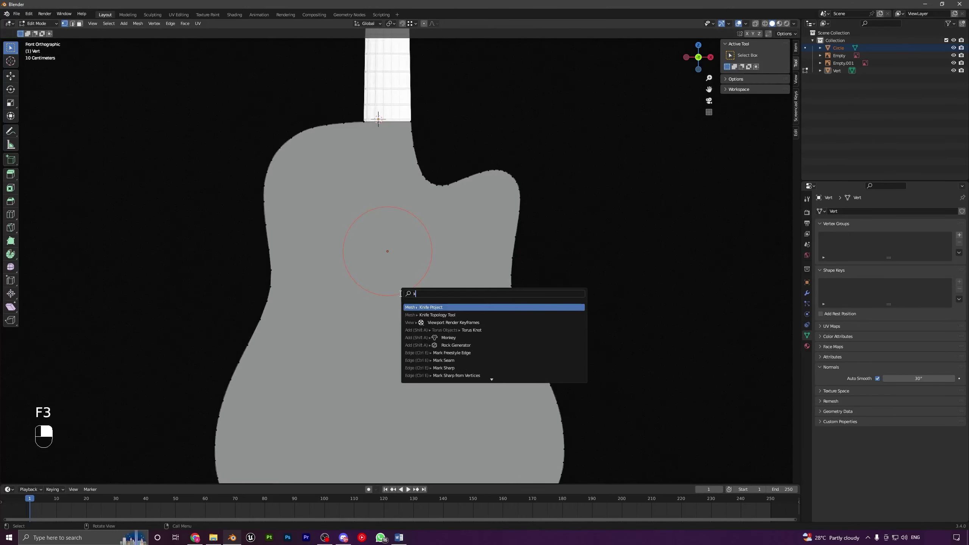
key(Return)
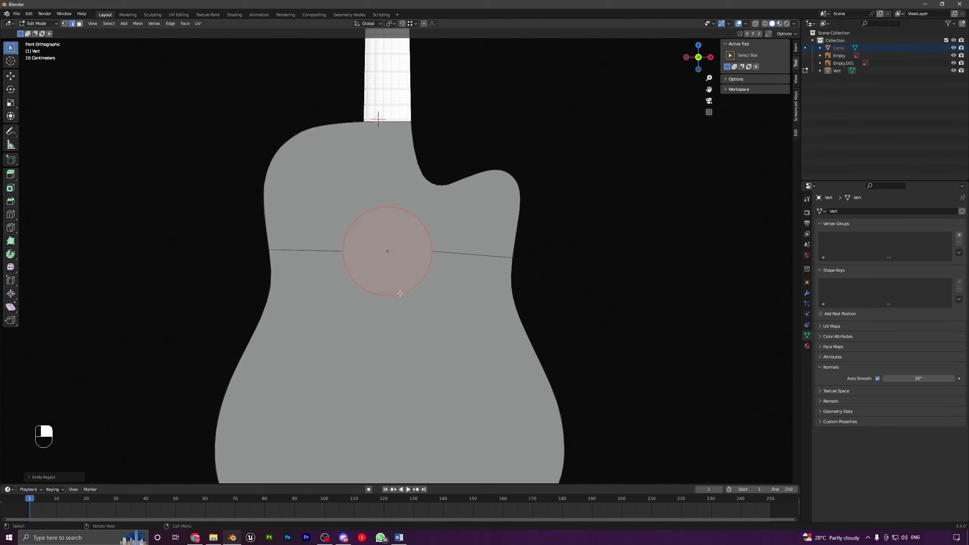
- Return to Object Mode and delete the circle used as the cutter
key(Tab)
middle_drag(431, 277, 363, 294)
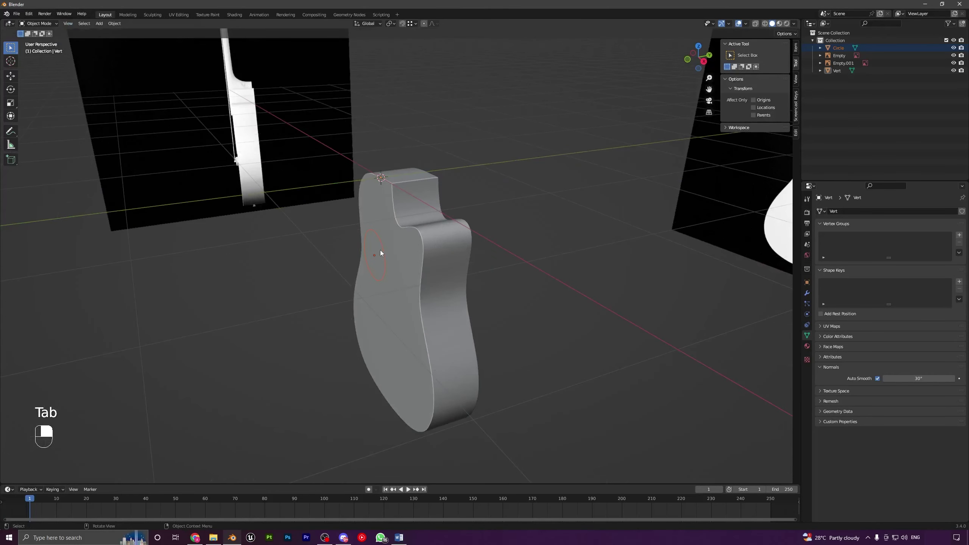
key(Delete)
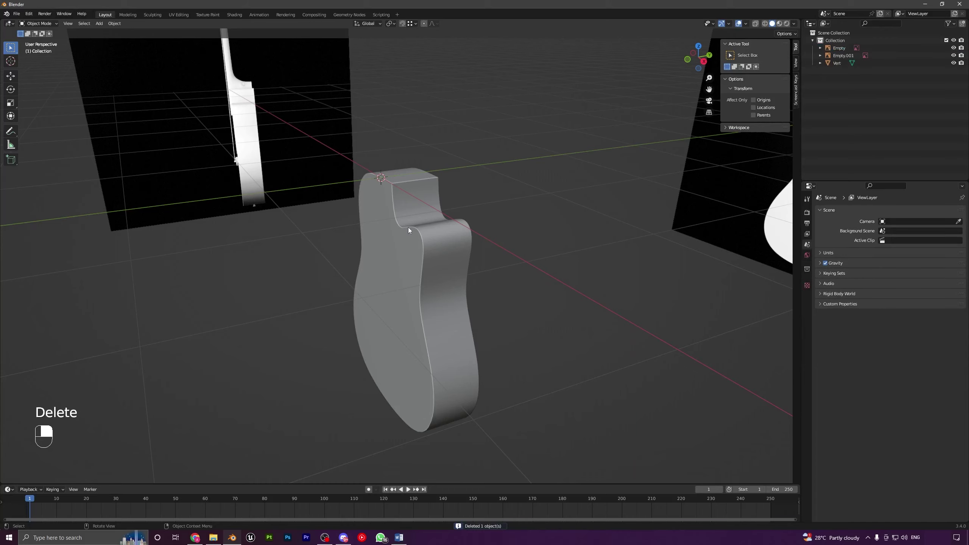
- Delete the circular sound hole face from the front of the guitar body and return to Object Mode
click(429, 266)
middle_drag(429, 268, 450, 273)
key(Tab)
middle_drag(397, 287, 474, 311)
click(444, 331)
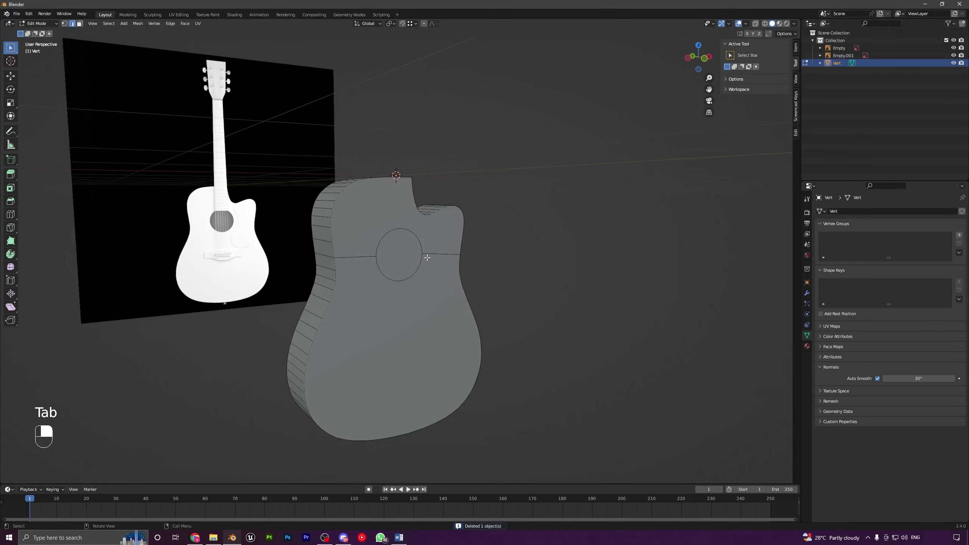
click(406, 248)
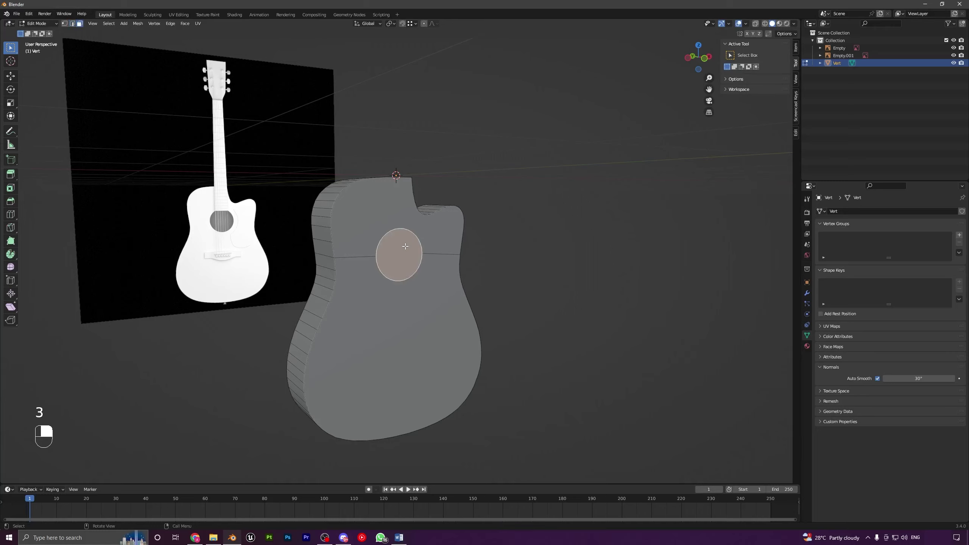
middle_drag(406, 248, 431, 253)
key(x)
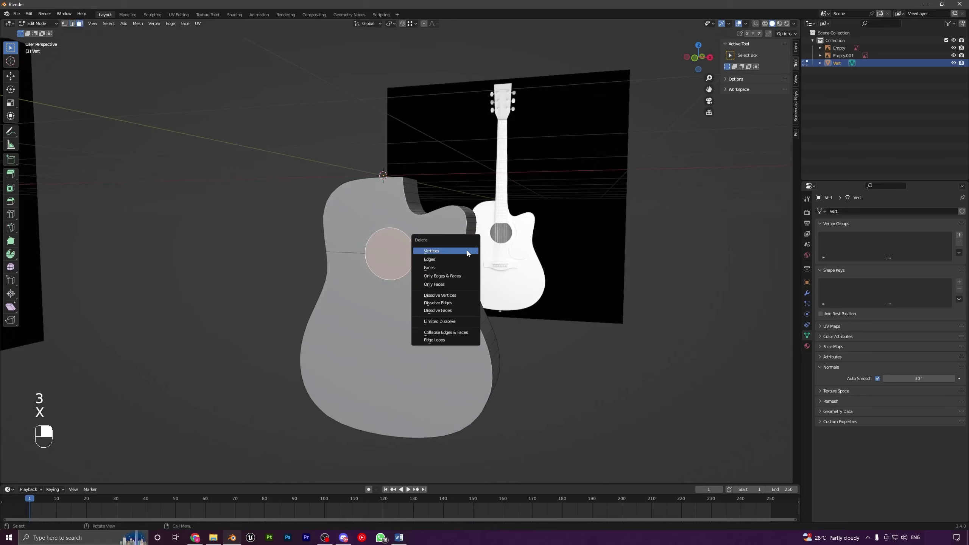
click(439, 268)
key(Tab)
mouse_move(422, 271)
middle_down()
mouse_move(508, 266)
mouse_move(418, 246)
mouse_move(353, 279)
mouse_move(414, 289)
mouse_move(434, 280)
mouse_move(341, 268)
mouse_move(415, 261)
middle_up()
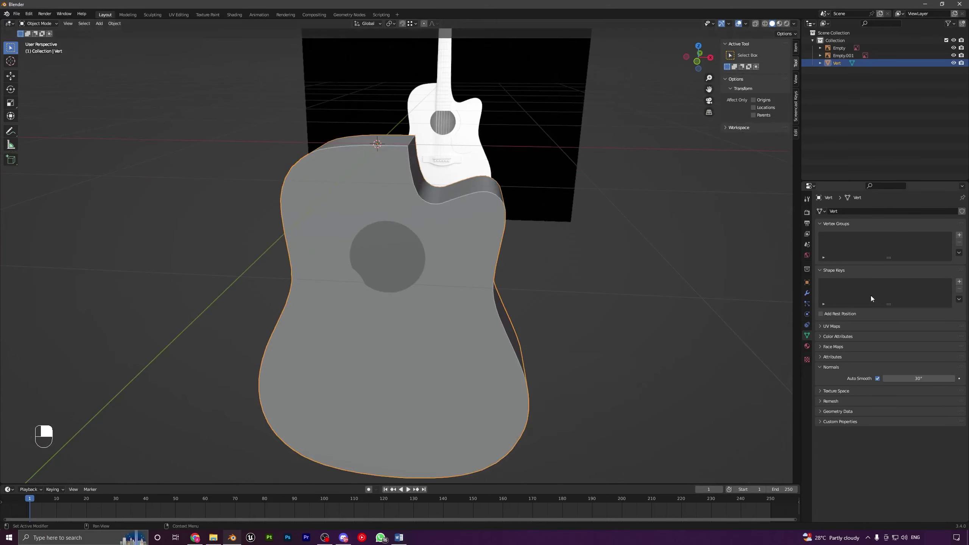
- Add a Solidify modifier to the guitar body to give its walls thickness
click(807, 294)
scroll(479, 292, up, 4)
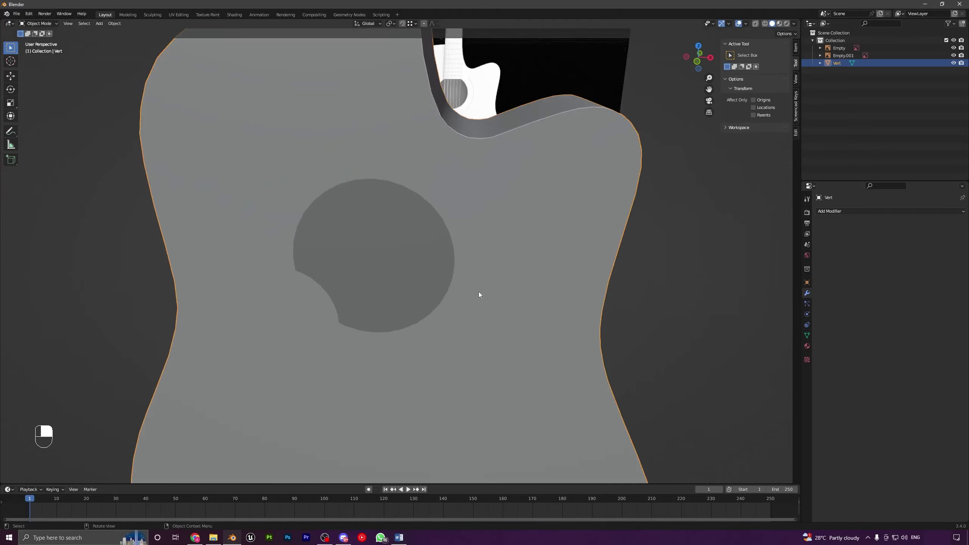
middle_drag(479, 292, 368, 283)
scroll(366, 283, up, 2)
middle_drag(368, 221, 401, 258)
click(822, 211)
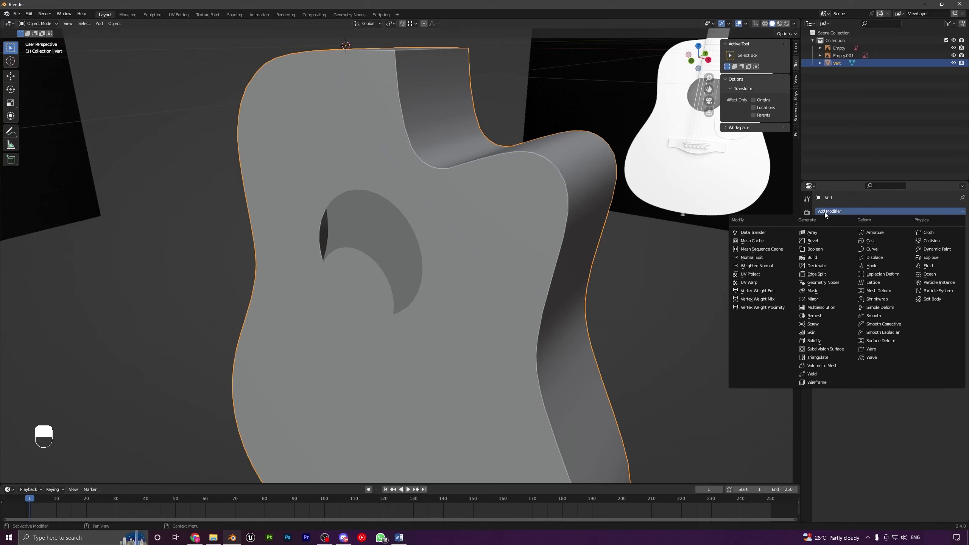
click(817, 341)
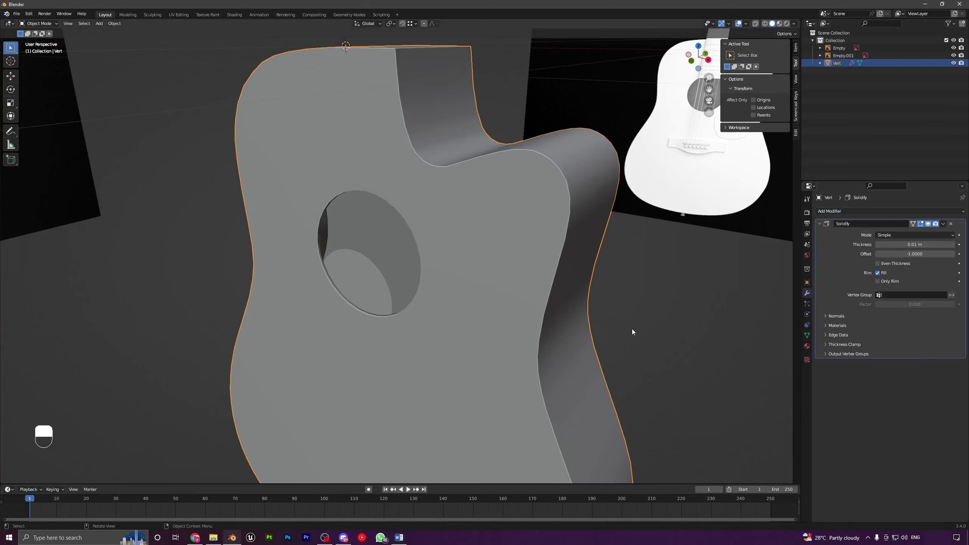
middle_drag(632, 329, 470, 310)
scroll(467, 307, down, 3)
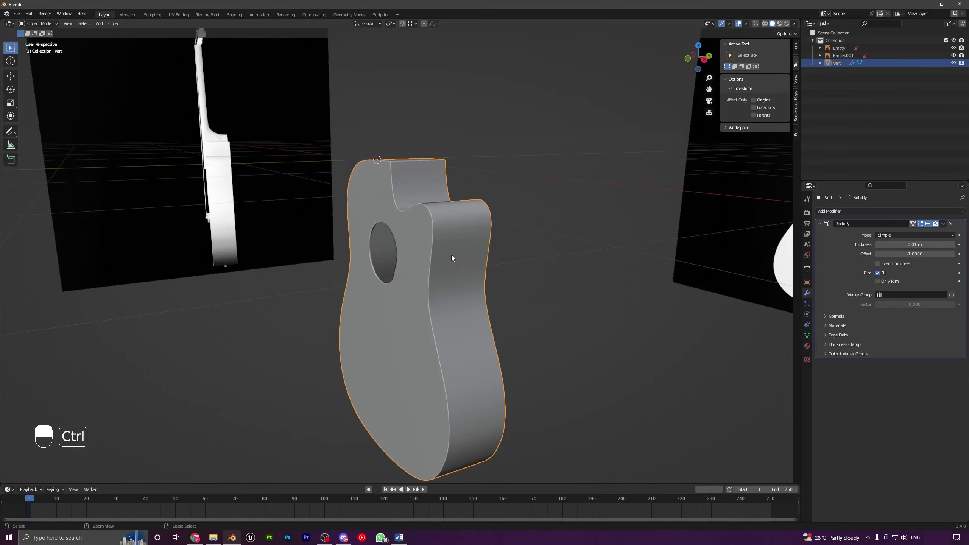
- Apply the guitar body's scale and set the Solidify thickness to 0.02 m
key(ctrl+a)
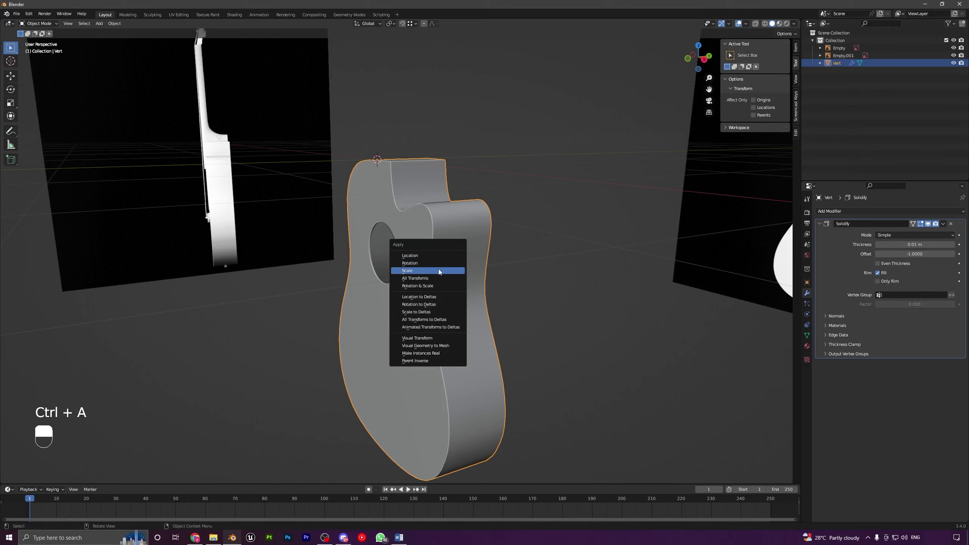
click(438, 268)
scroll(435, 270, up, 3)
mouse_move(902, 245)
shift+mouse_down()
mouse_move(924, 245)
mouse_move(909, 244)
shift+mouse_up()
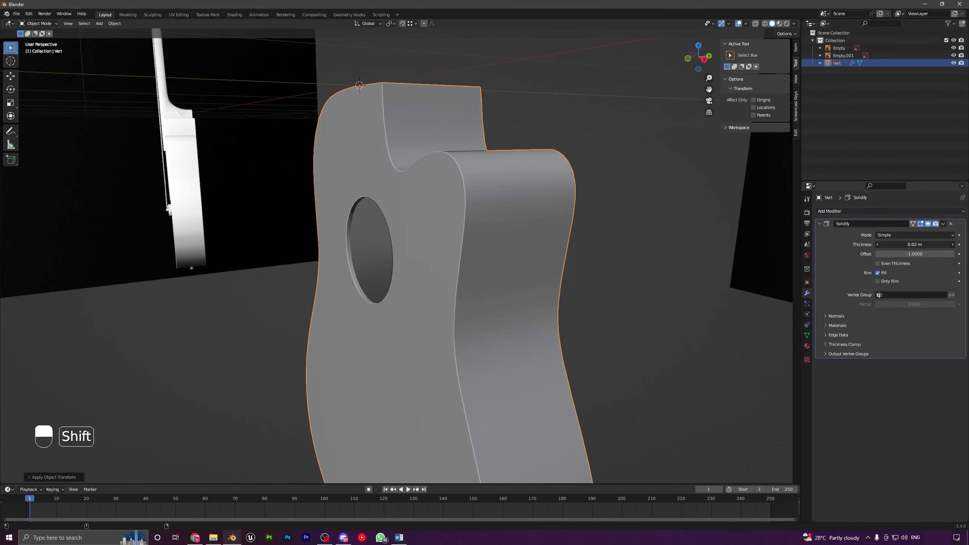
- Try a Solidify thickness of 0.216 m with X-ray turned on and undo that change
click(756, 24)
middle_drag(485, 167, 520, 164)
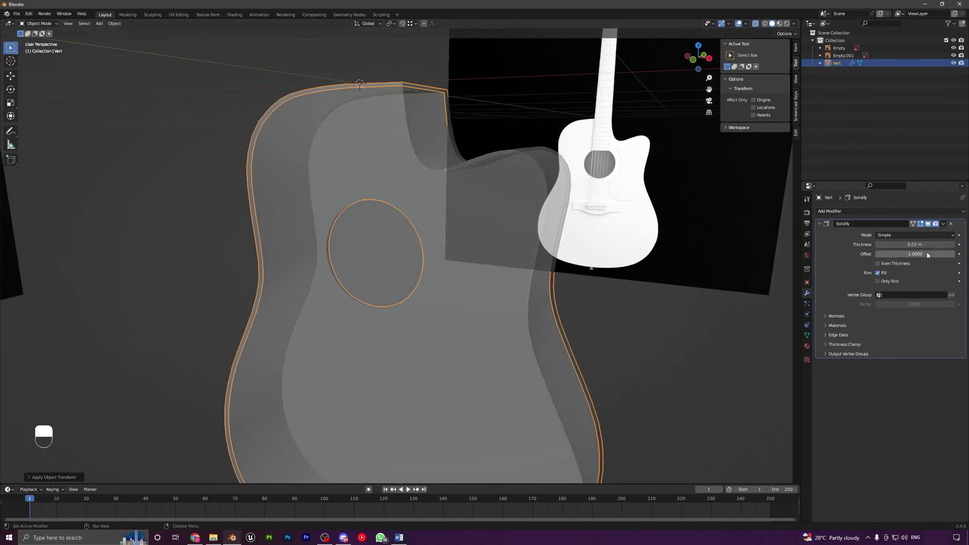
shift+drag(908, 245, 936, 245)
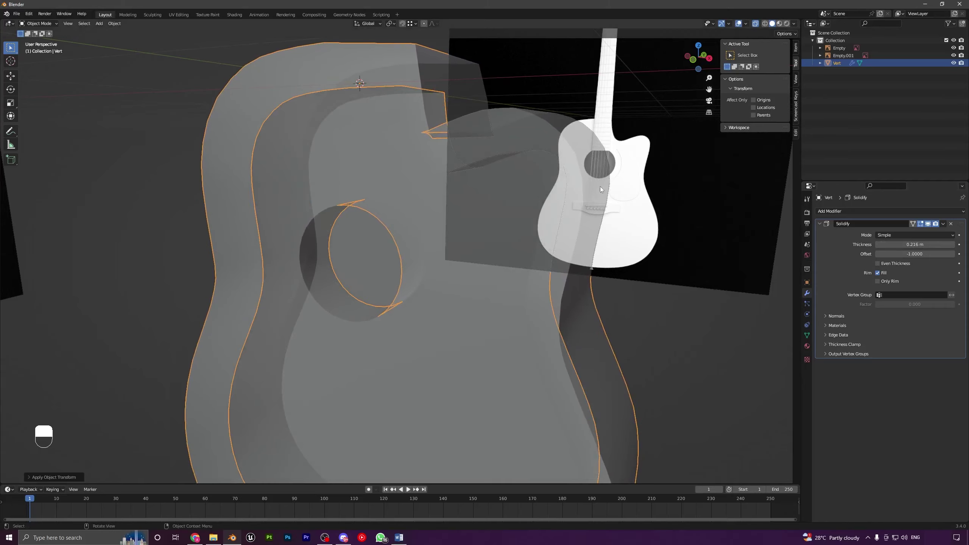
key(ctrl+z)
middle_drag(600, 189, 385, 217)
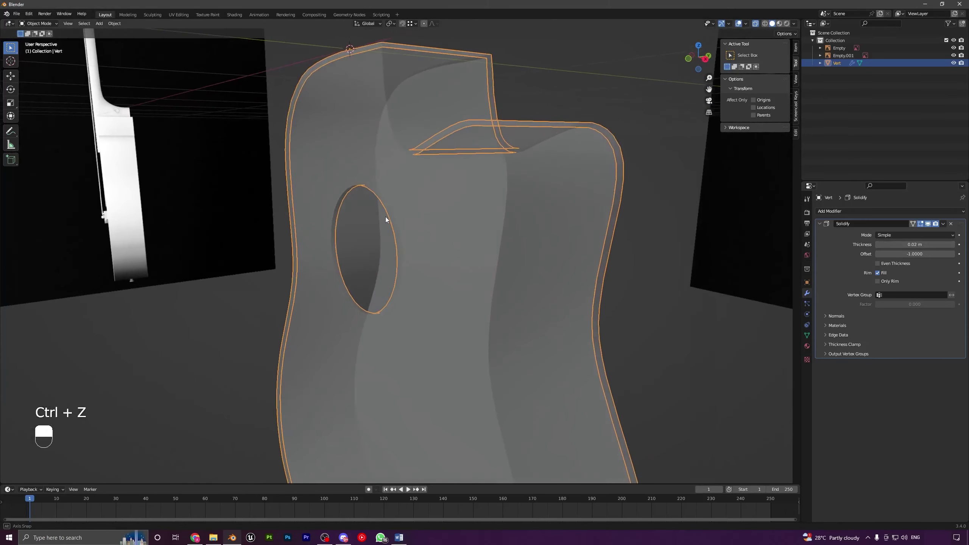
- Set the guitar body's Solidify thickness to 0.03 m and turn off X-ray
click(913, 245)
text(0.003)
key(Return)
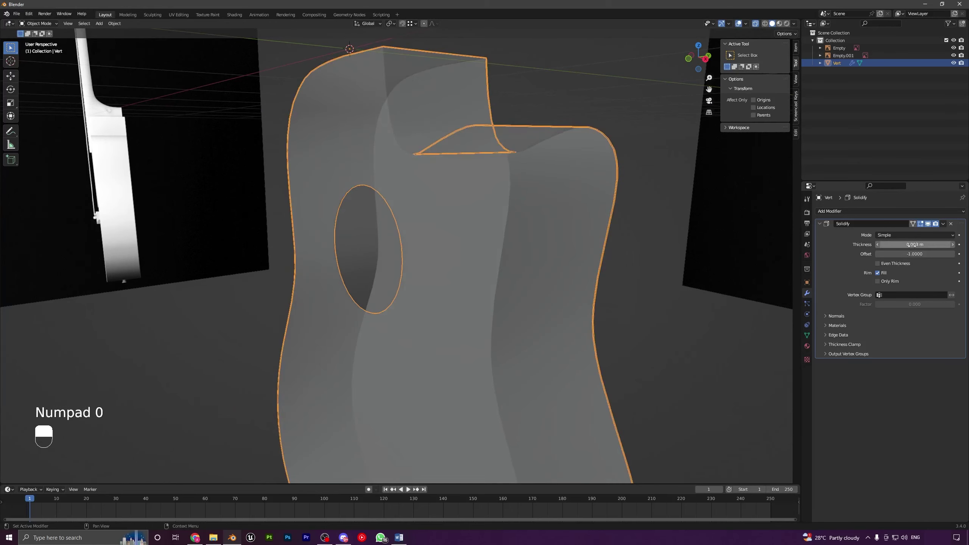
click(913, 245)
text(0.03)
key(Return)
scroll(424, 185, down, 3)
key(a)
key(a)
middle_drag(415, 188, 438, 187)
click(756, 24)
middle_drag(473, 244, 407, 256)
scroll(407, 256, up, 4)
- Add a Bevel modifier to the guitar body, with the scale applied and the bevel amount set to 0.007 m
click(433, 213)
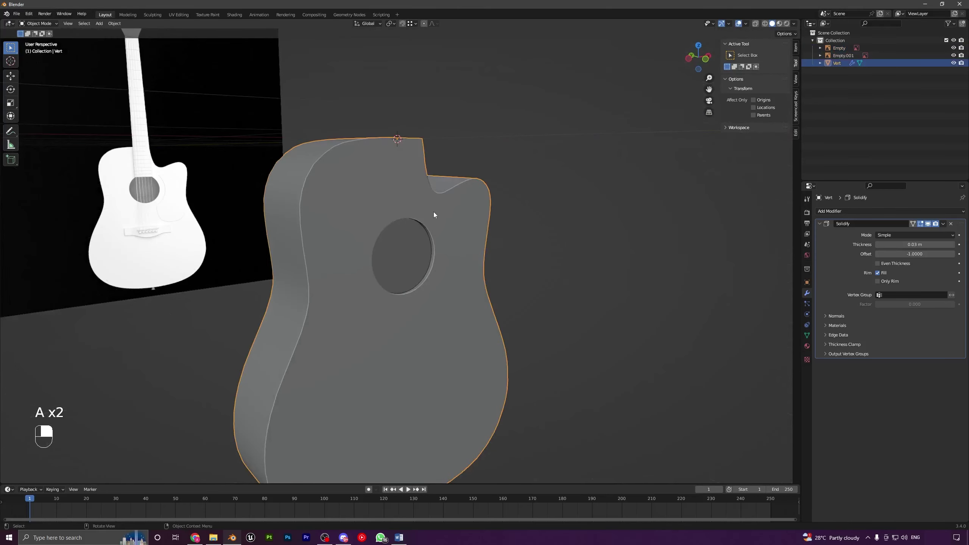
click(840, 209)
click(829, 239)
key(ctrl+a)
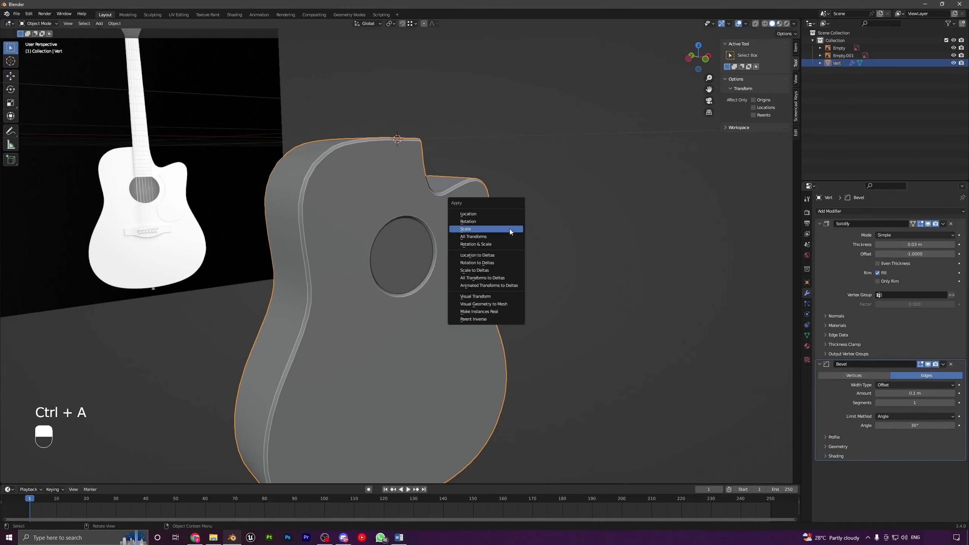
click(510, 229)
shift+drag(915, 393, 902, 394)
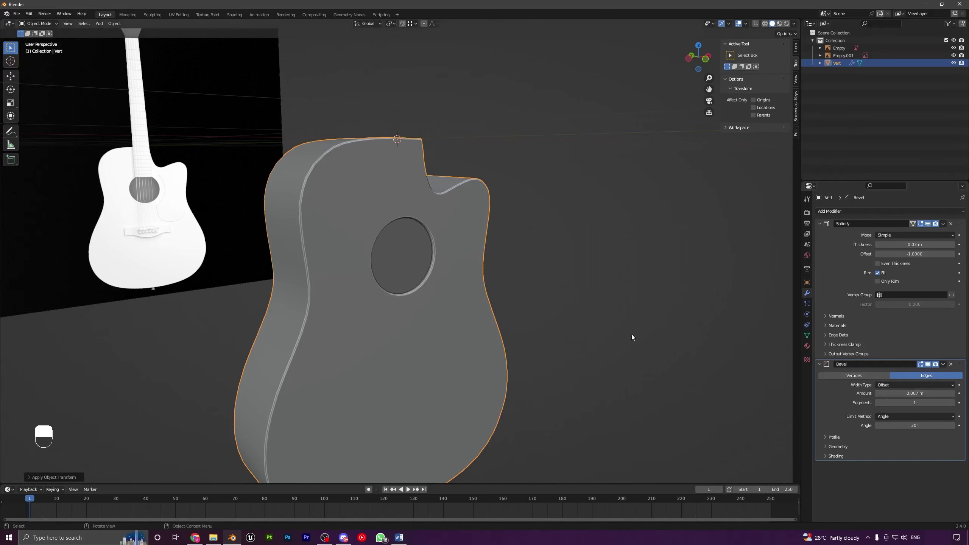
- Enable Harden Normals in the Bevel modifier's shading settings to clean up the body's edge shading
key(a)
key(a)
middle_drag(455, 274, 405, 311)
scroll(405, 311, up, 2)
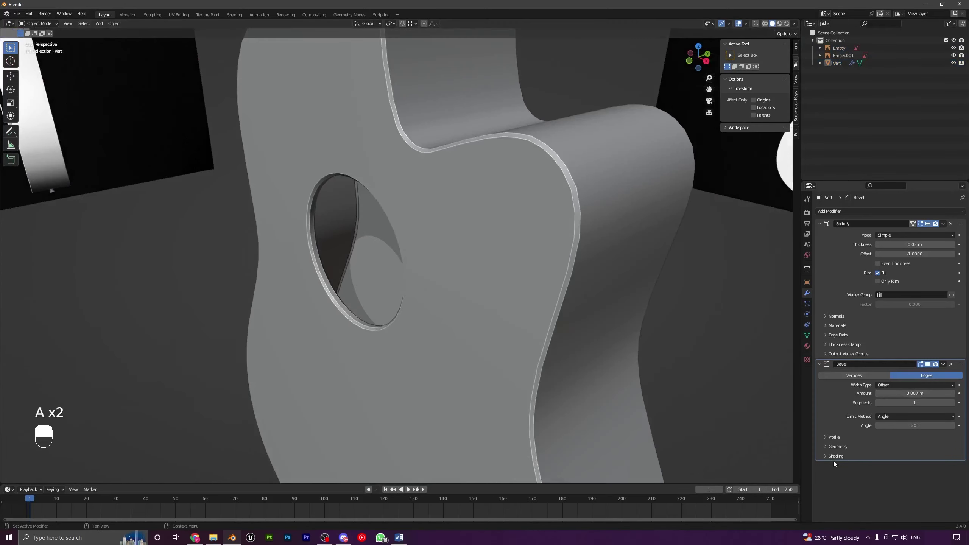
click(836, 457)
click(895, 467)
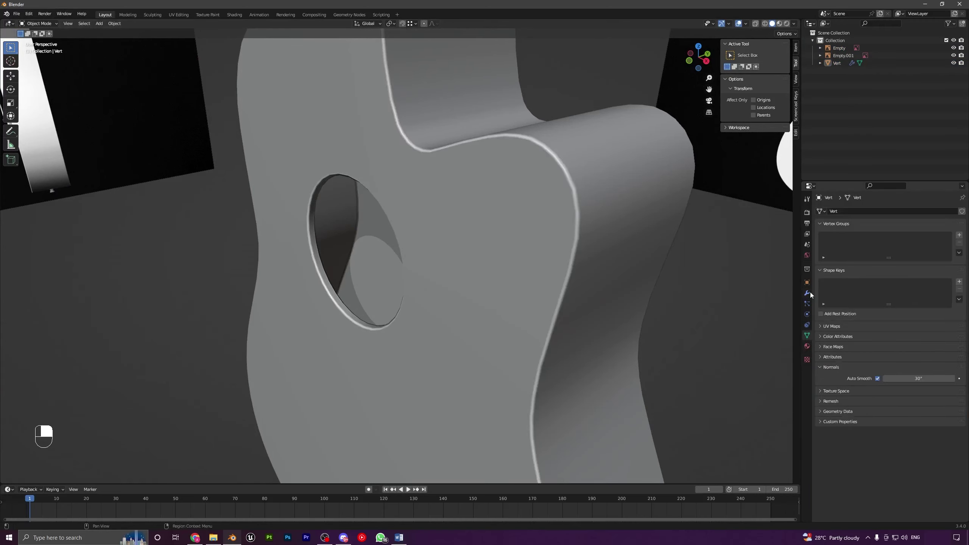
key(a)
key(a)
scroll(413, 279, down, 6)
middle_drag(360, 259, 399, 268)
scroll(444, 244, down, 3)
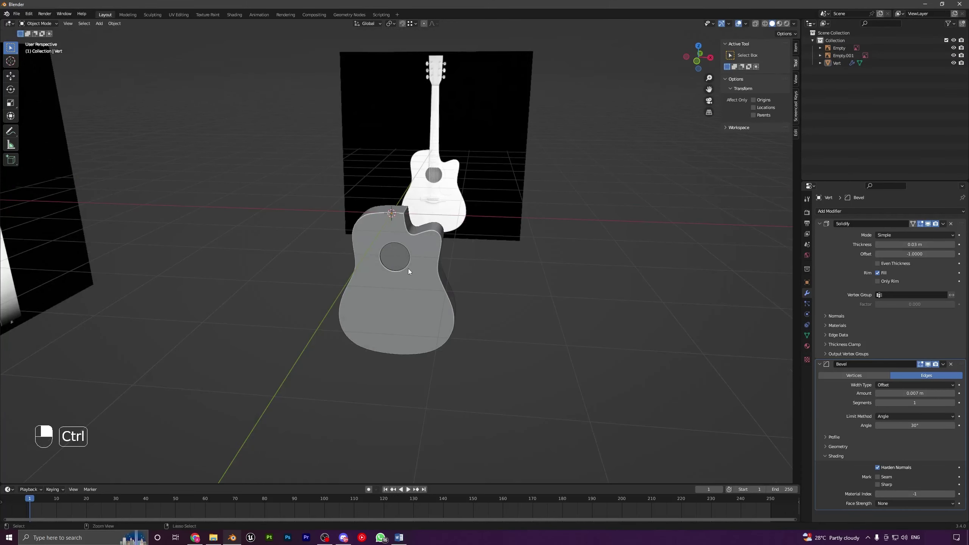
- Save the project as Guitar.blend in the BlenderFiles folder of Creating a Guitar in Blender and Substance Painter
key(ctrl+s)
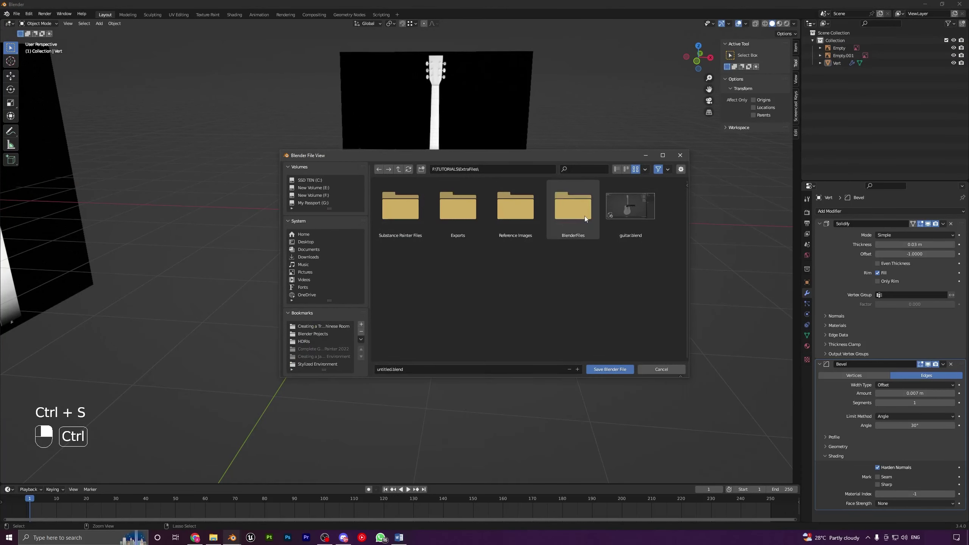
key(BackSpace)
double_click(408, 215)
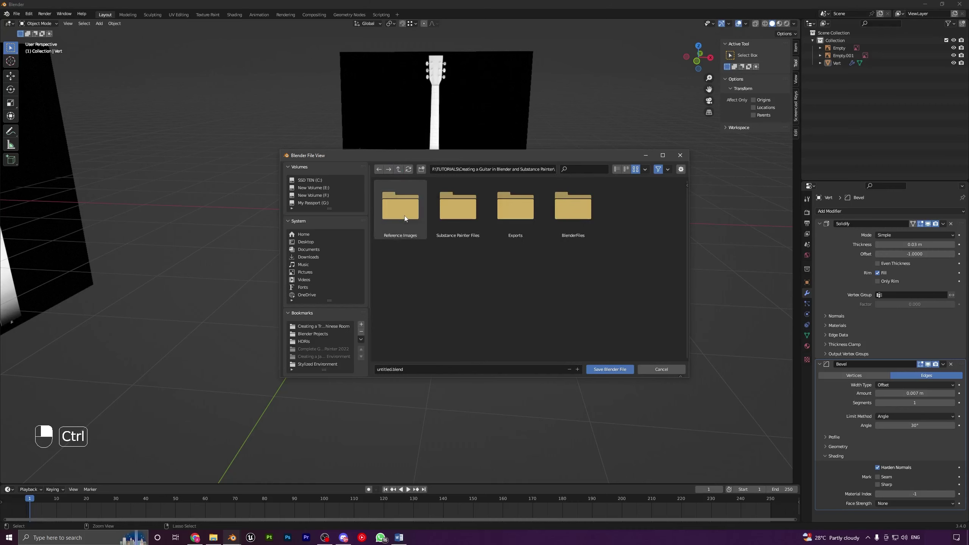
double_click(571, 217)
click(410, 368)
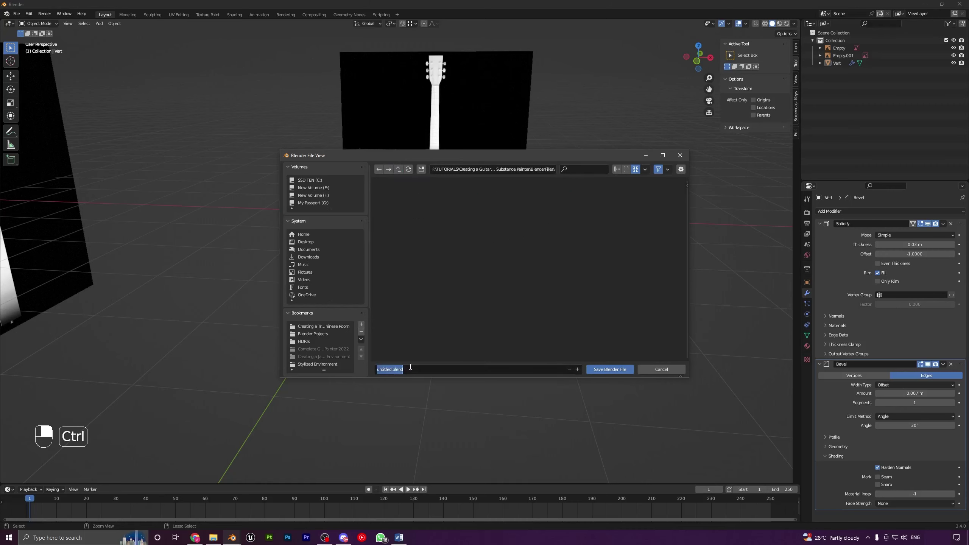
text(G)
click(614, 368)
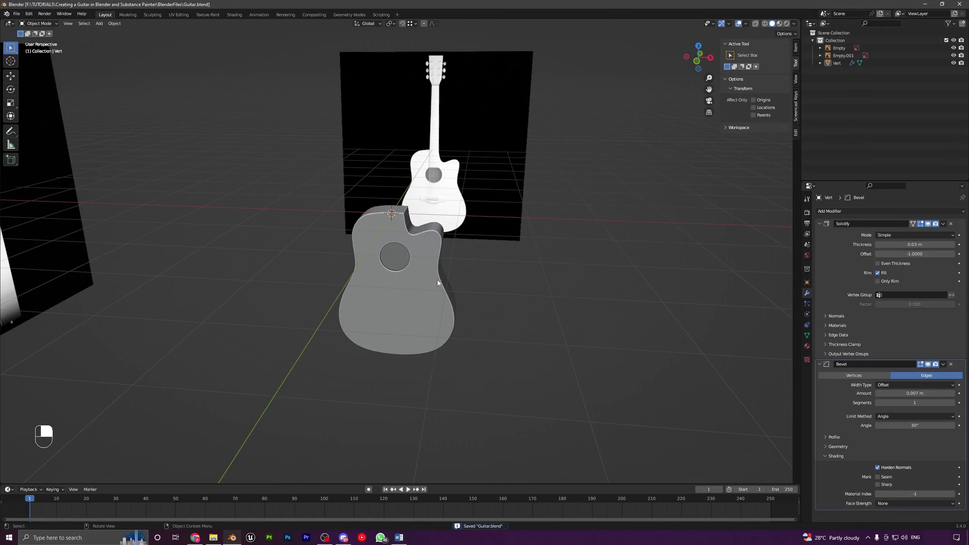
- Select the guitar body in front view and set its Solidify thickness to 0.01 m
key(KP_1)
scroll(442, 244, up, 8)
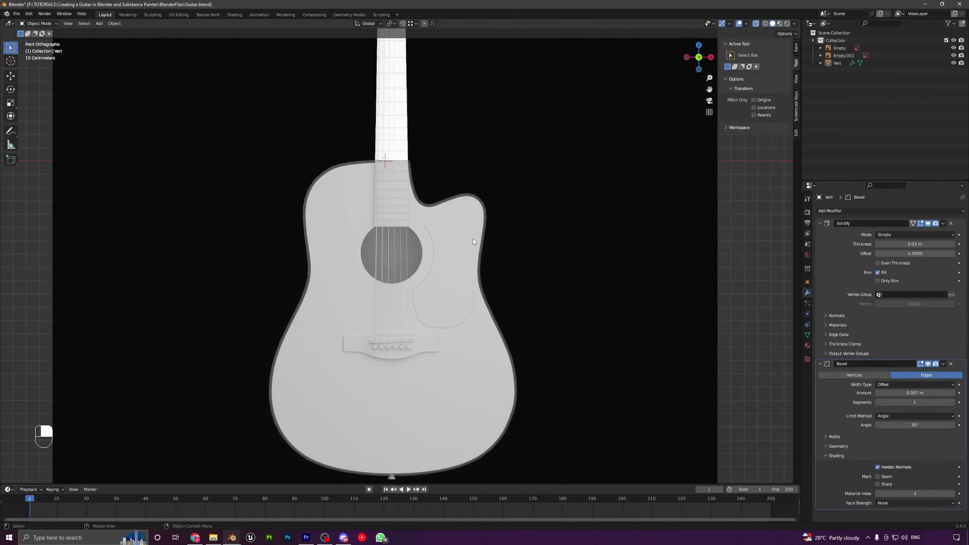
scroll(472, 238, down, 2)
shift+middle_drag(444, 278, 428, 265)
scroll(420, 311, up, 3)
scroll(420, 311, up, 2)
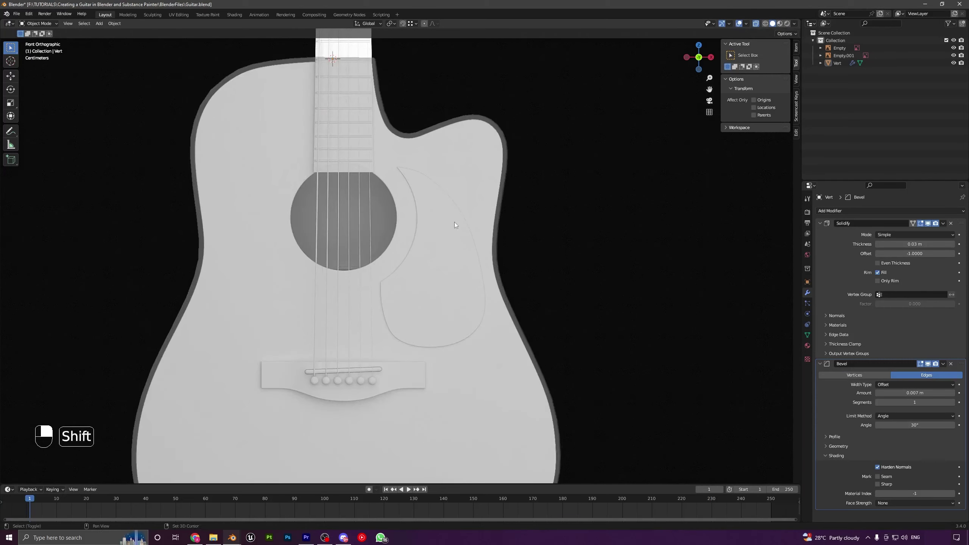
shift+middle_drag(493, 152, 475, 218)
click(481, 198)
shift+middle_drag(506, 252, 585, 214)
mouse_move(929, 244)
shift+mouse_down()
mouse_move(909, 245)
mouse_move(924, 245)
shift+mouse_up()
double_click(924, 245)
text(0.01)
key(Return)
- Add a single-vertex mesh object for the pickguard and switch to vertex selection
scroll(492, 306, down, 5)
shift+middle_drag(490, 315, 351, 359)
scroll(535, 273, up, 6)
scroll(422, 304, up, 2)
key(shift+a)
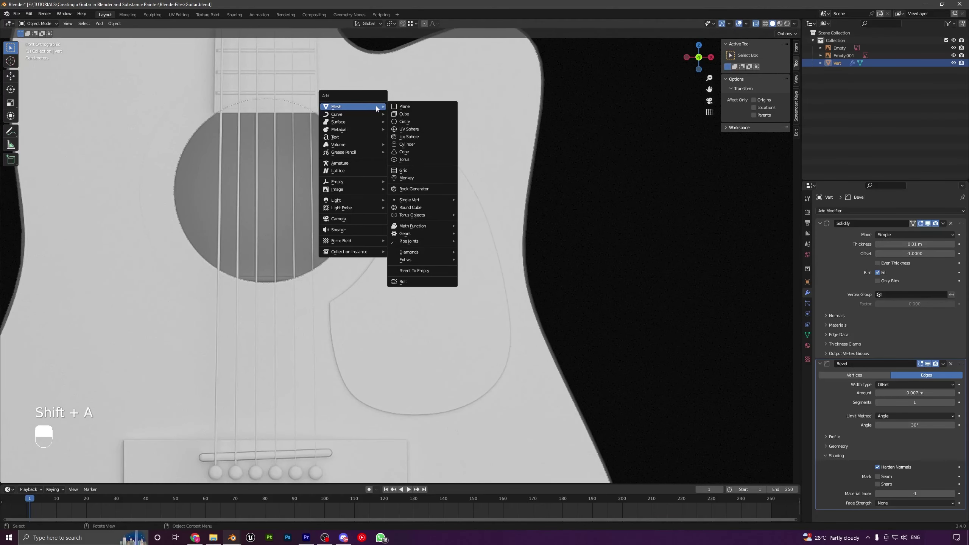
mouse_move(418, 200)
click(492, 203)
scroll(466, 206, down, 3)
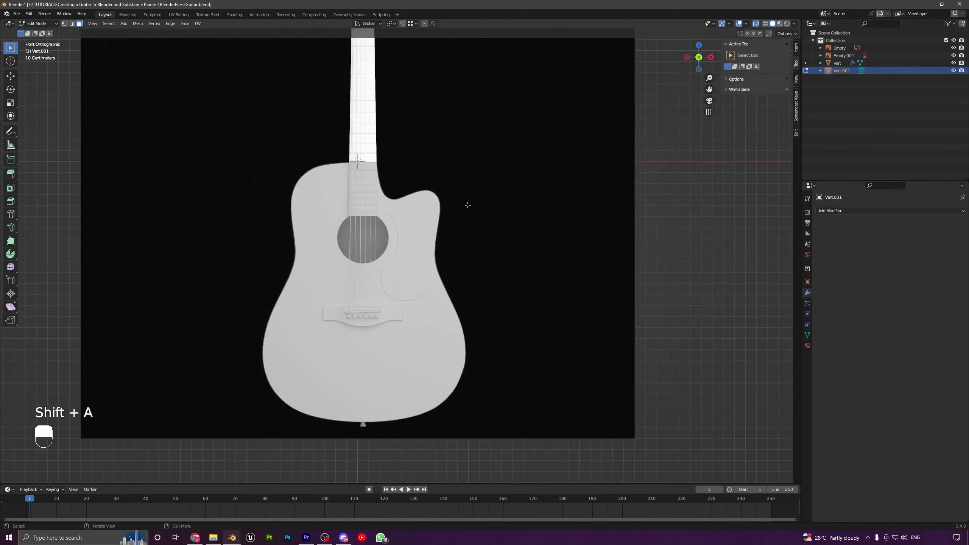
key(1)
- Move the new vertex onto the pointed upper tip of the pickguard outline in the front reference image
scroll(450, 226, up, 2)
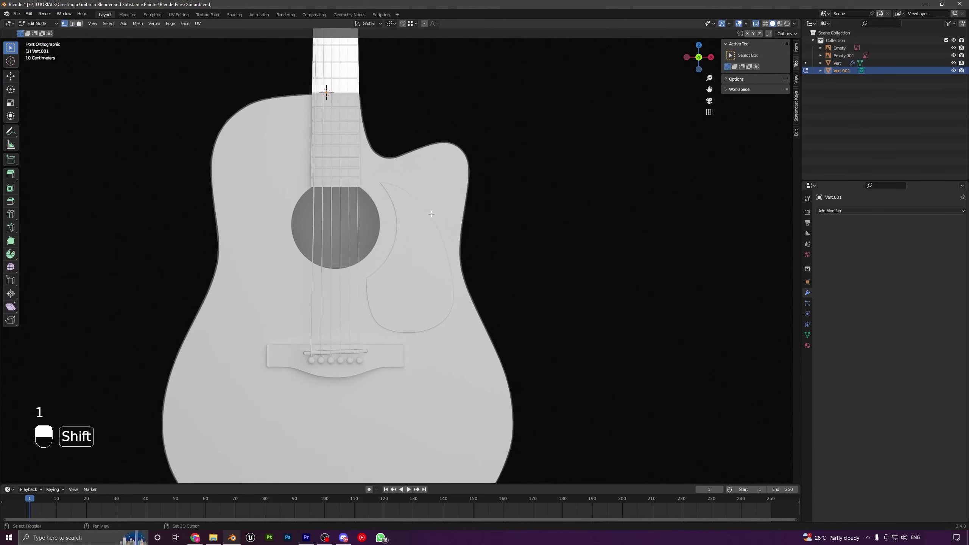
shift+scroll(450, 226, up, 1)
key(g)
click(474, 327)
scroll(473, 324, up, 4)
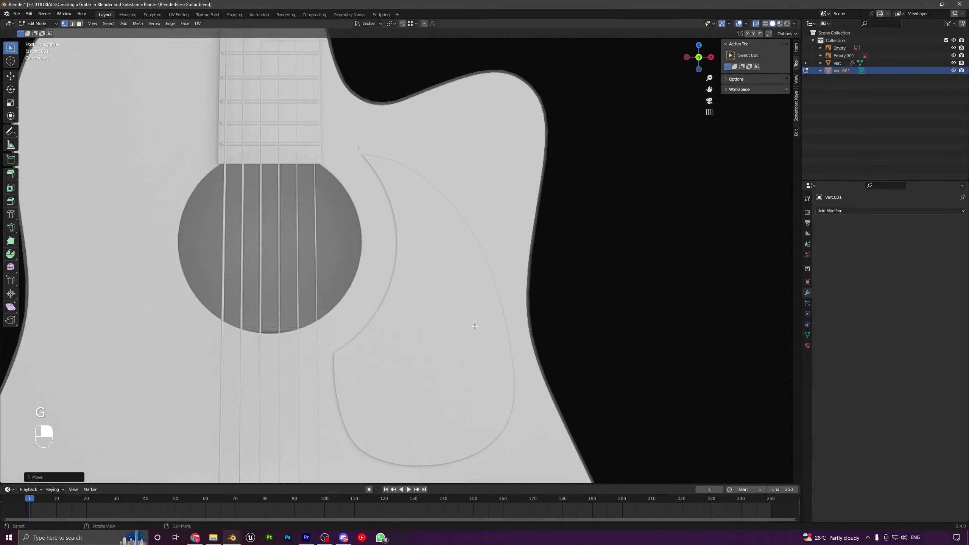
scroll(439, 258, up, 3)
shift+middle_drag(428, 208, 445, 152)
key(g)
click(469, 269)
- Extrude the vertex repeatedly from the upper tip down along the pickguard's inner curved edge beside the sound hole
key(e)
click(453, 223)
key(e)
click(489, 173)
key(e)
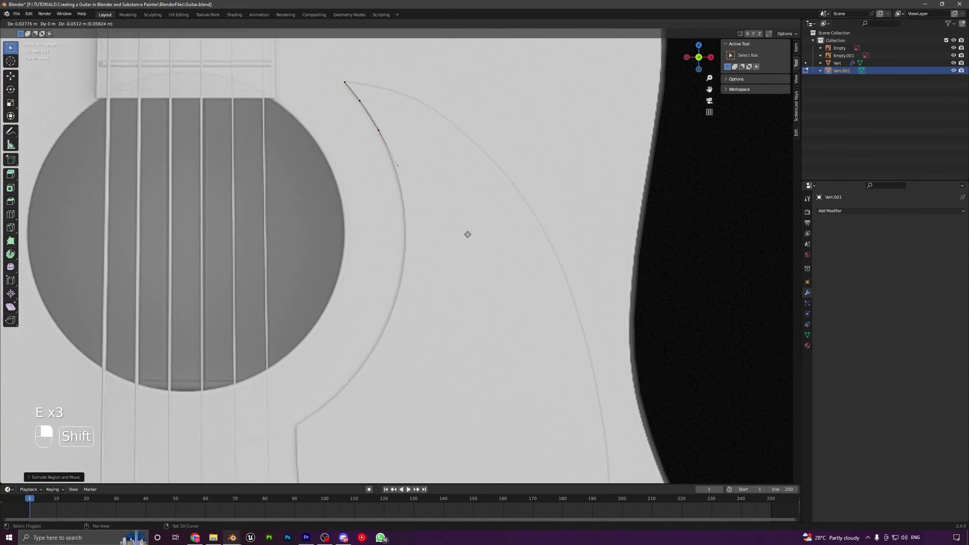
click(428, 235)
- Undo the last extrusion, reposition the end vertex on the pickguard's outer curve and extrude two more segments toward the upper tip
key(ctrl+z)
key(g)
click(474, 244)
key(e)
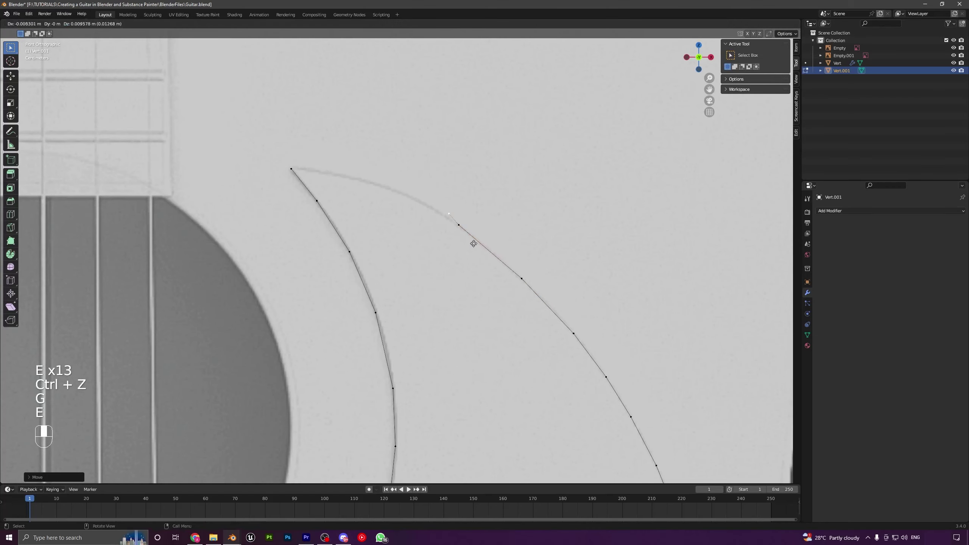
click(445, 224)
shift+middle_drag(442, 230, 596, 321)
key(e)
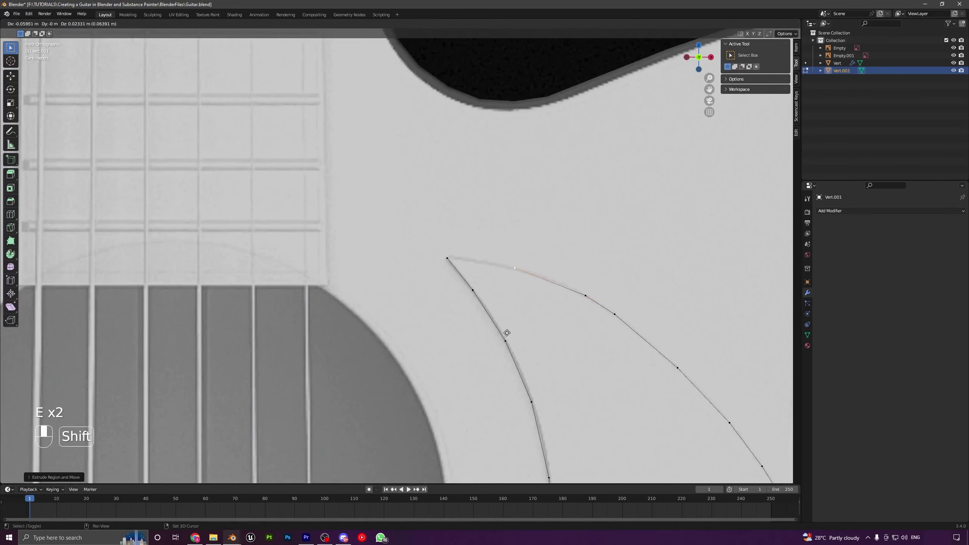
shift+click(524, 327)
- Join the last extruded vertex to the starting vertex at the upper tip, closing the pickguard outline
shift+click(447, 257)
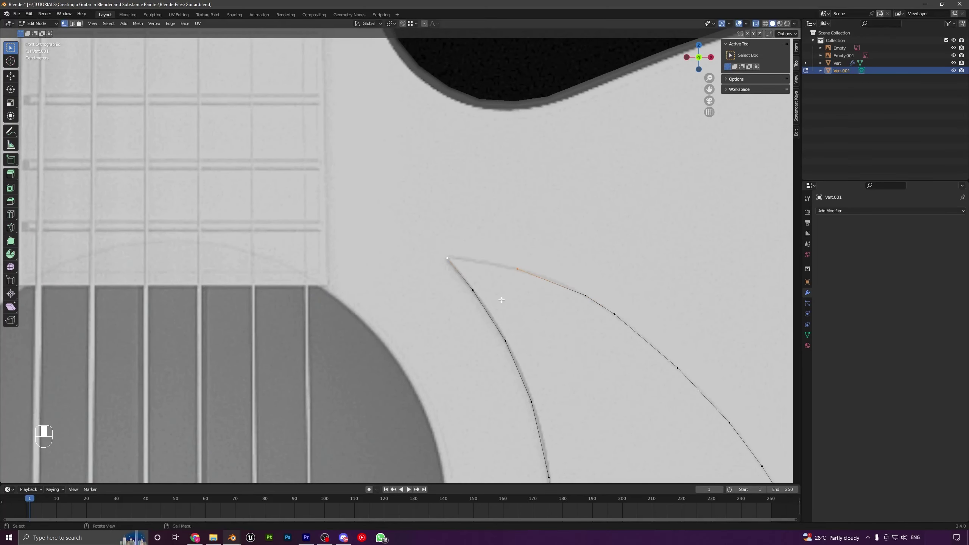
key(Tab)
scroll(523, 305, down, 5)
key(Tab)
scroll(457, 272, up, 3)
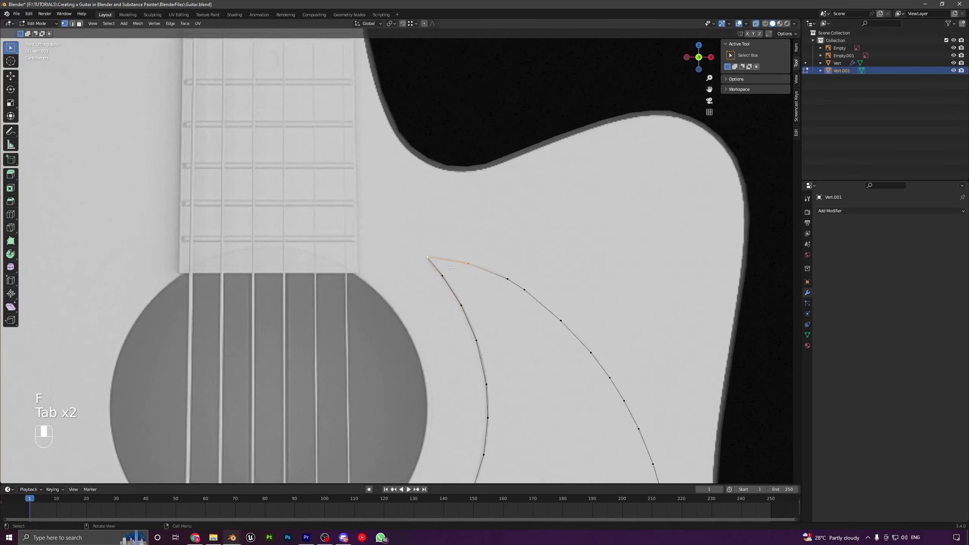
- Insert a vertex on the edge beside the pickguard's upper tip and adjust it and the tip onto the reference outline
scroll(436, 260, up, 6)
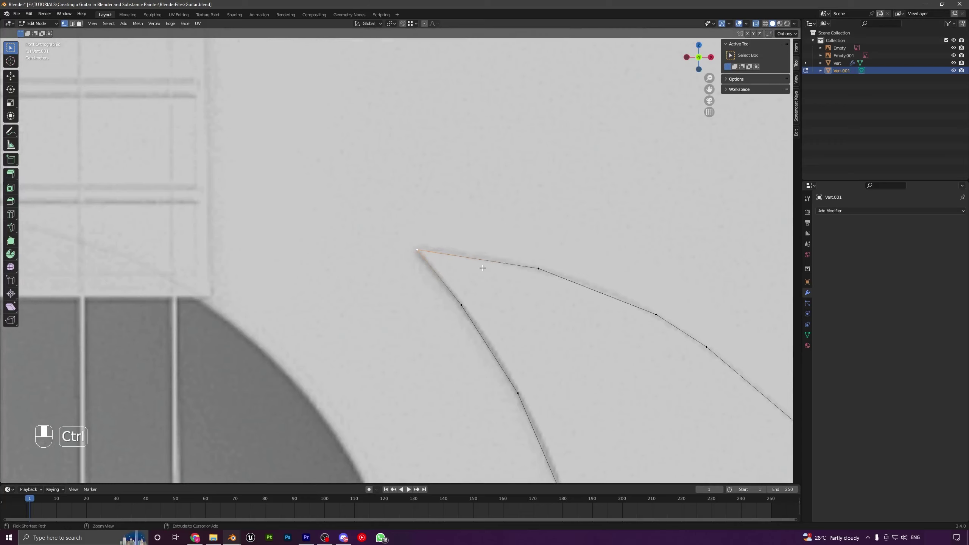
key(ctrl+r)
click(509, 276)
key(g)
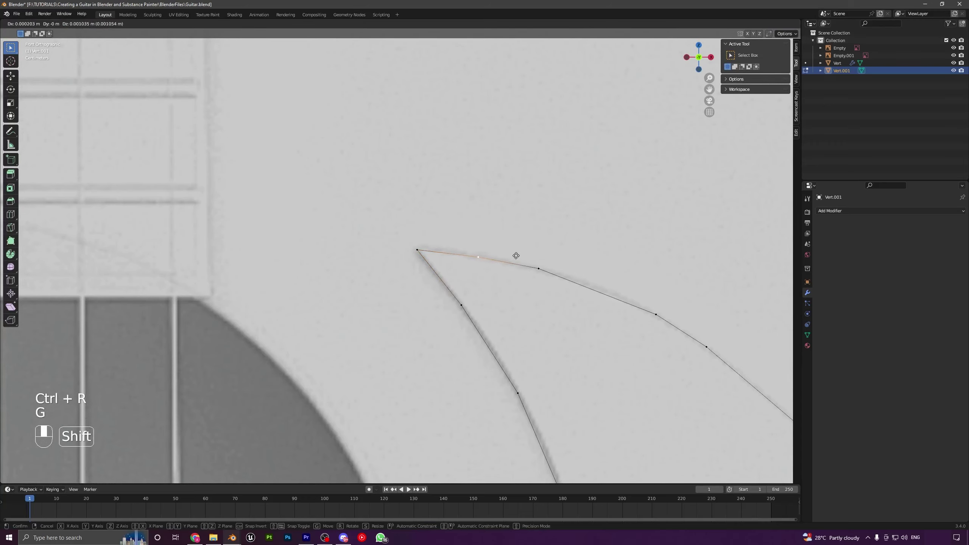
key(g)
click(435, 244)
scroll(435, 244, down, 8)
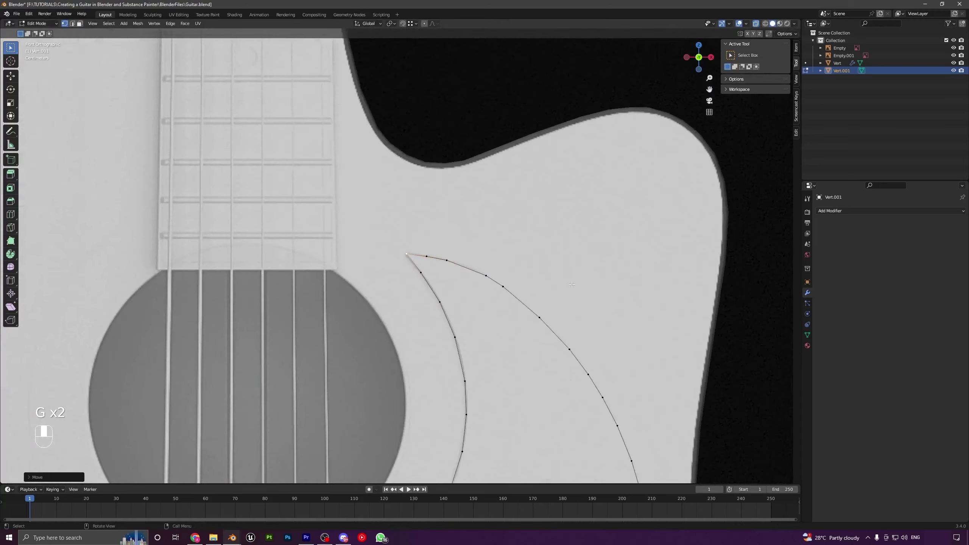
- Select the entire closed pickguard outline and fill it with a face
key(a)
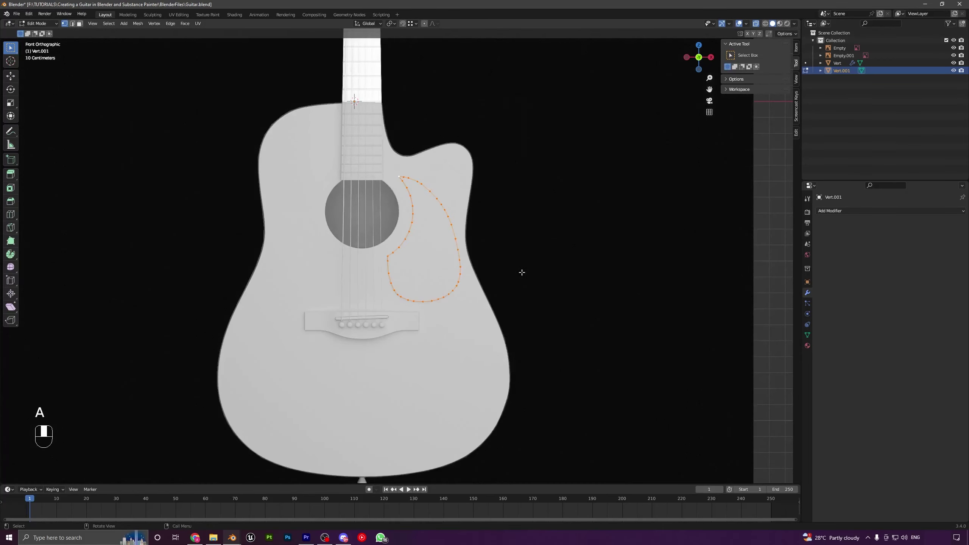
scroll(520, 291, up, 2)
key(f)
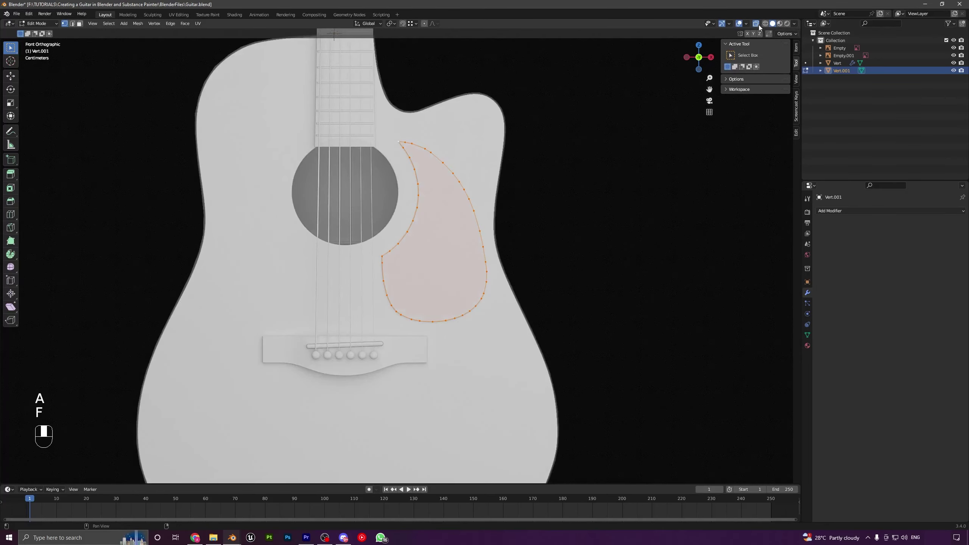
- Extrude the pickguard face along its normal to form a thin solid plate, then leave mesh editing
scroll(457, 289, down, 3)
middle_drag(458, 289, 402, 236)
key(e)
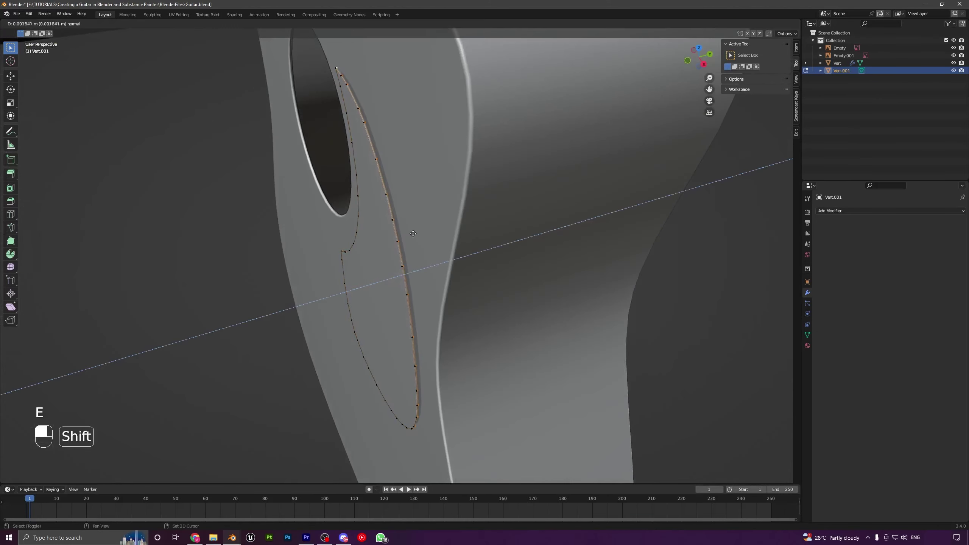
shift+click(527, 231)
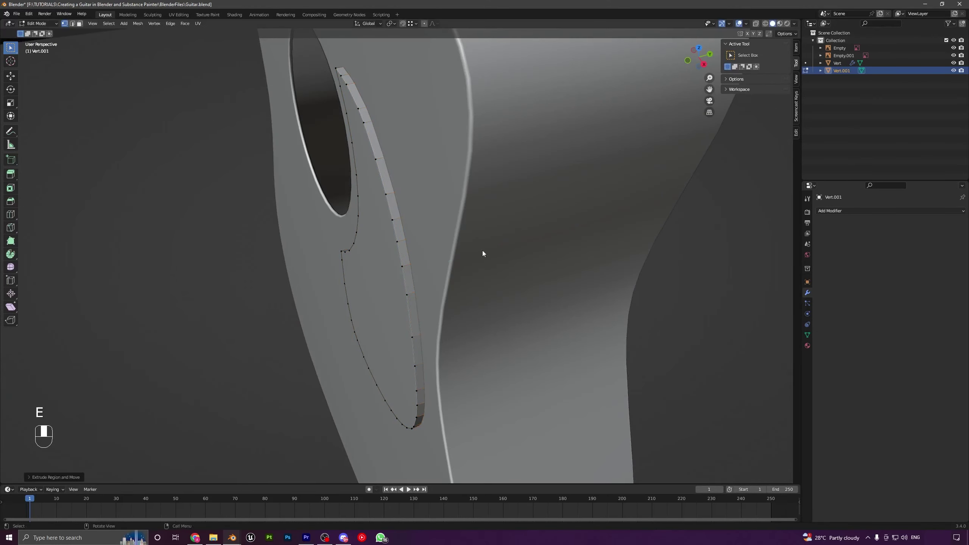
key(Tab)
- Push the pickguard back into the guitar's front face until only a thin edge protrudes
scroll(483, 252, down, 4)
middle_drag(483, 251, 396, 269)
scroll(397, 268, up, 1)
scroll(396, 272, up, 2)
key(g)
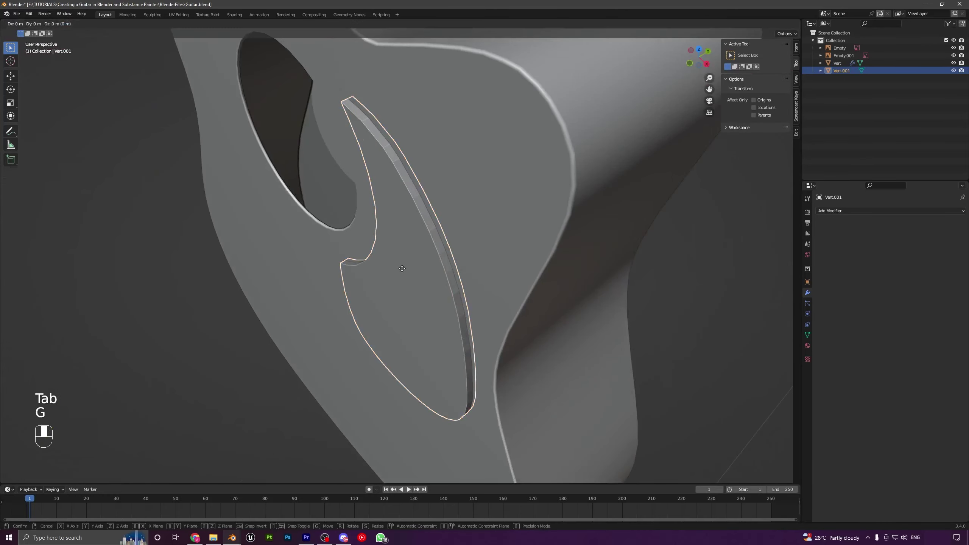
click(400, 289)
key(a)
key(a)
scroll(401, 283, down, 4)
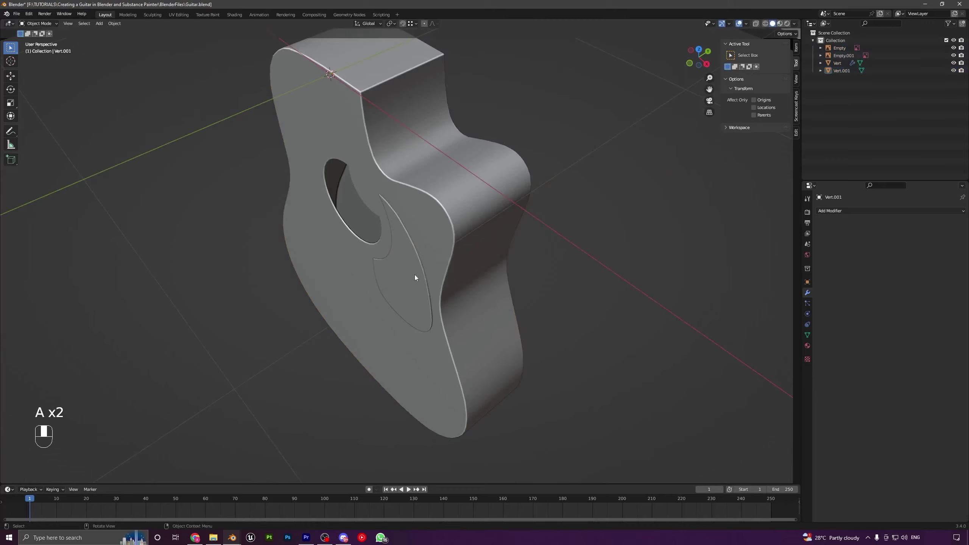
- Shade the pickguard smooth and enable Auto Smooth at 30°
middle_drag(415, 274, 463, 225)
click(461, 226)
right_click(460, 225)
click(460, 226)
scroll(460, 226, up, 4)
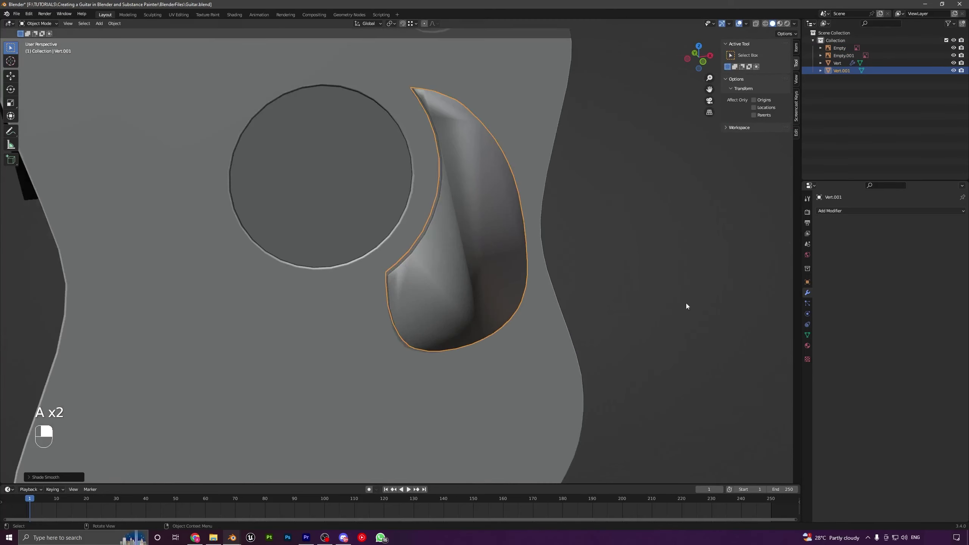
click(807, 335)
click(878, 378)
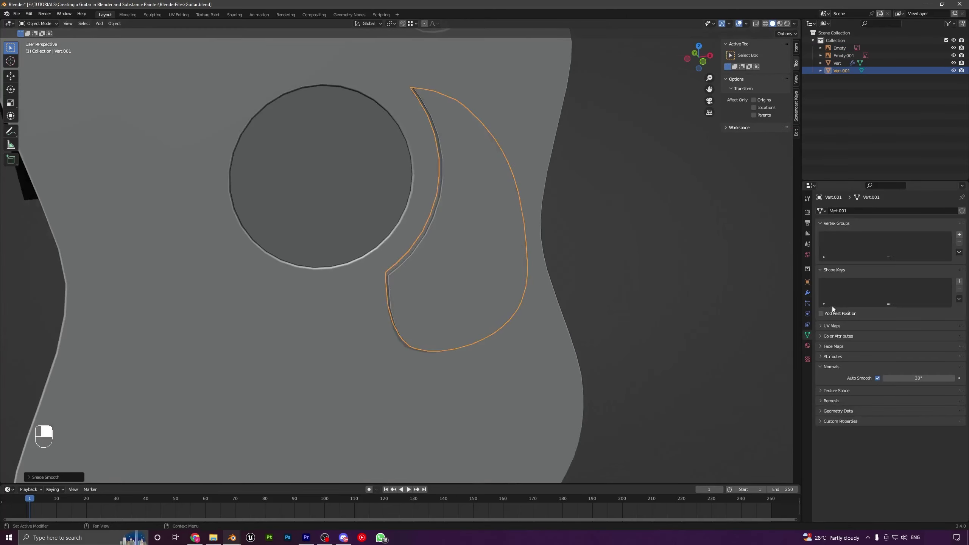
- Add a Bevel modifier to the pickguard, apply its object transform, and set the bevel amount to 0.004 m
click(808, 293)
click(842, 211)
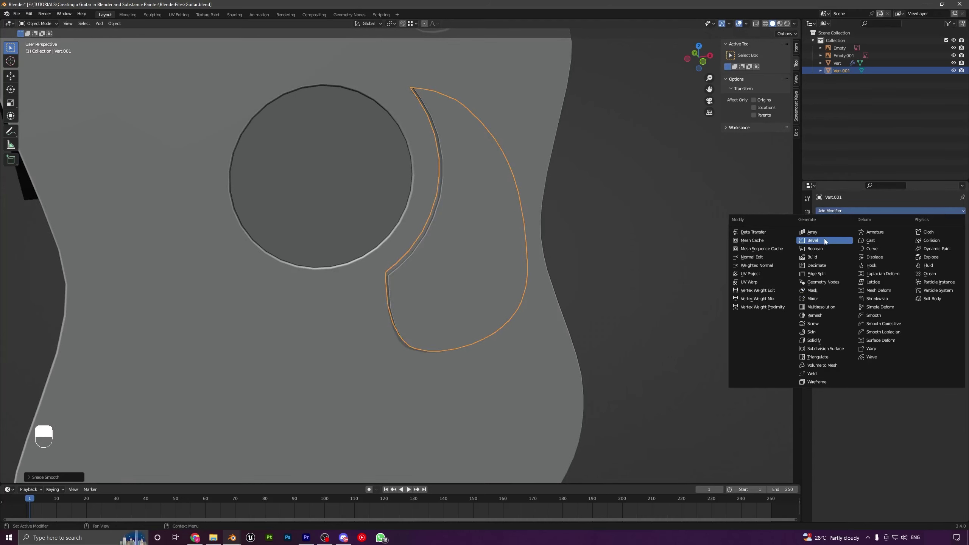
click(824, 240)
key(ctrl+a)
click(564, 201)
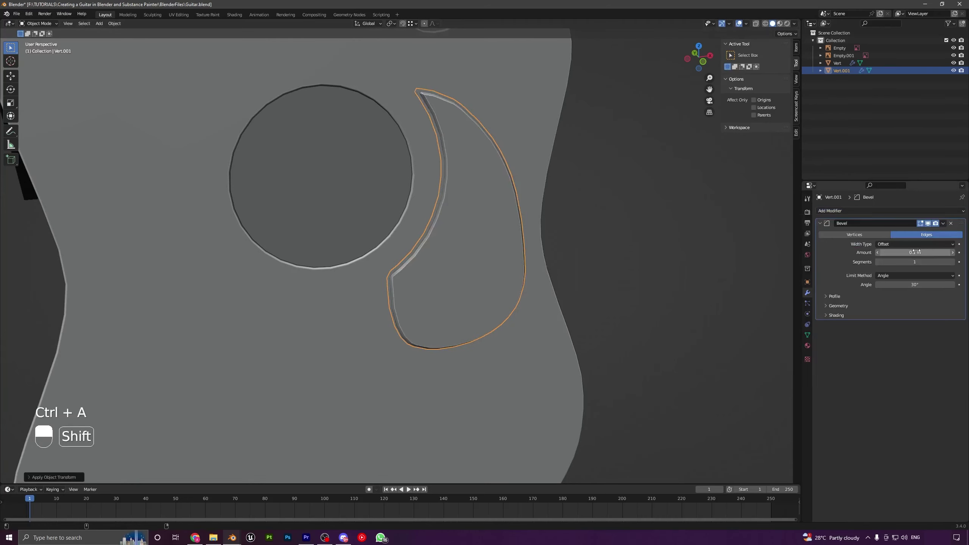
drag(915, 253, 903, 253)
key(a)
key(a)
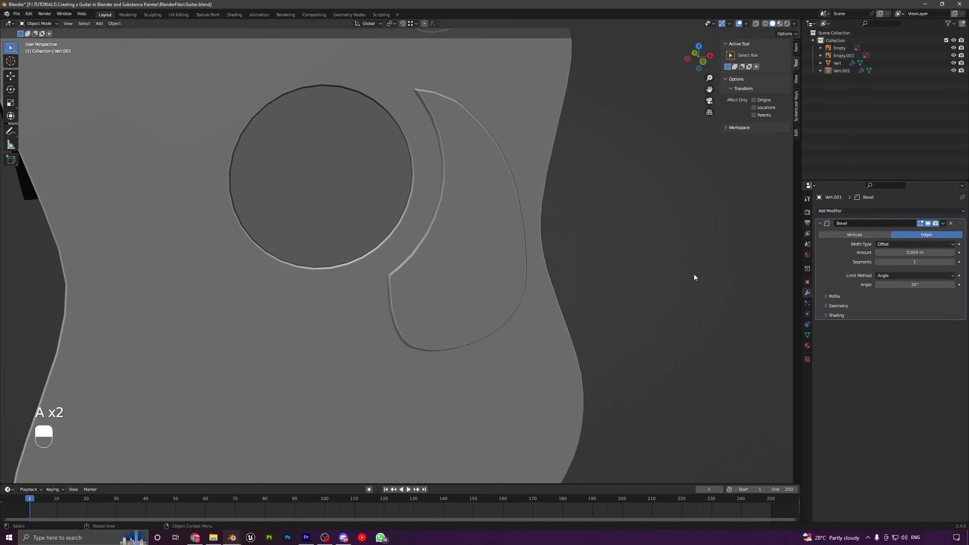
- Enable Harden Normals in the pickguard's bevel shading settings, keeping Auto Smooth on
click(852, 316)
click(878, 327)
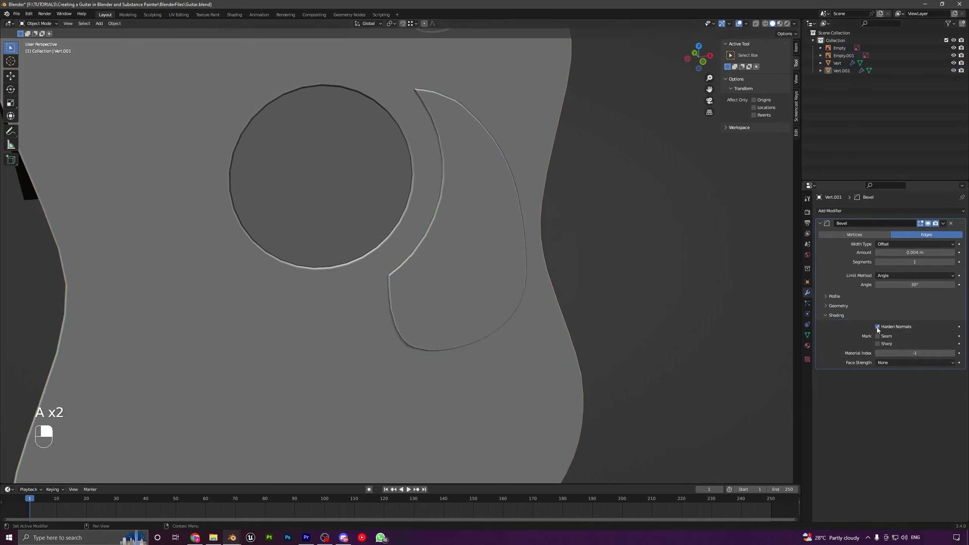
click(808, 334)
click(878, 378)
key(a)
key(a)
- Examine the bevelled pickguard on the guitar and in isolation from several angles
middle_drag(448, 191, 419, 215)
click(432, 229)
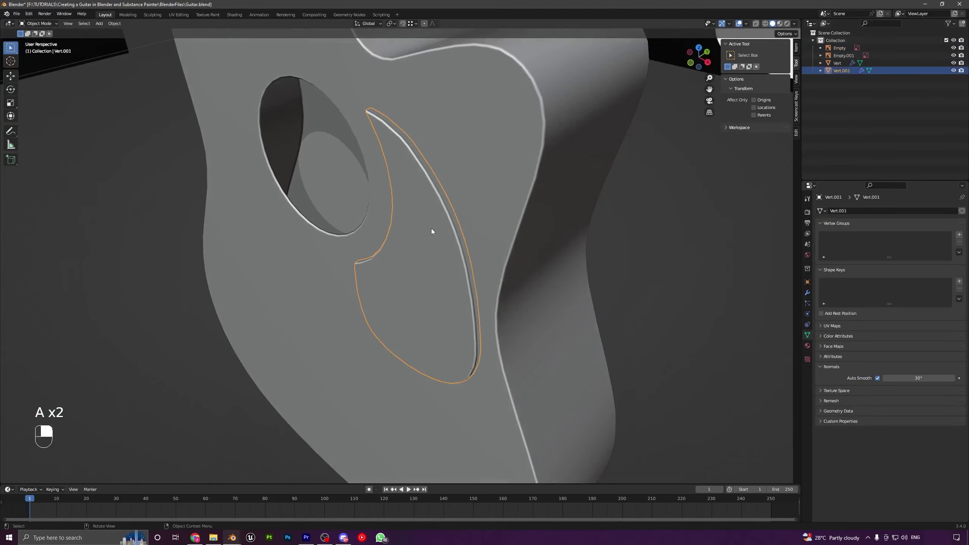
key(KP_Divide)
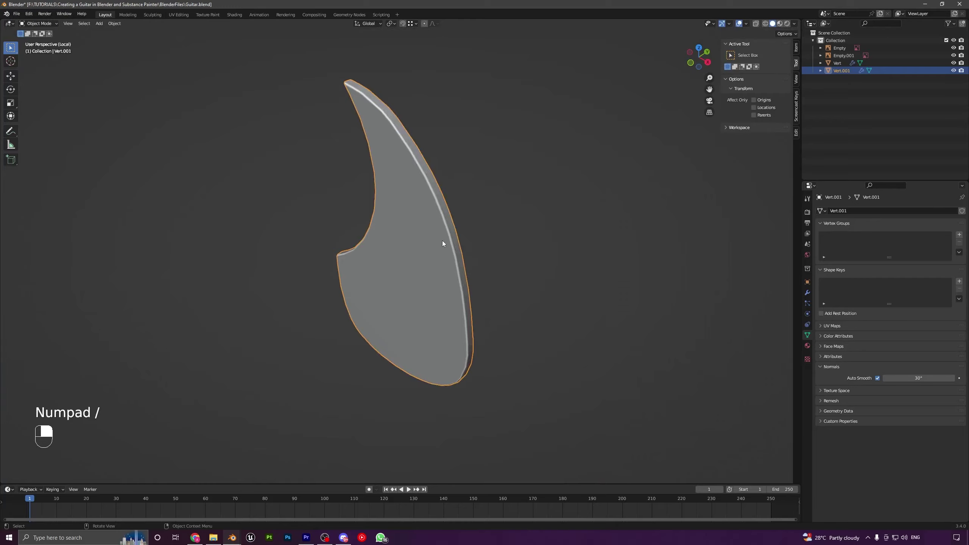
key(KP_Divide)
click(526, 275)
middle_drag(510, 288, 418, 297)
click(418, 297)
click(581, 250)
middle_drag(457, 239, 456, 226)
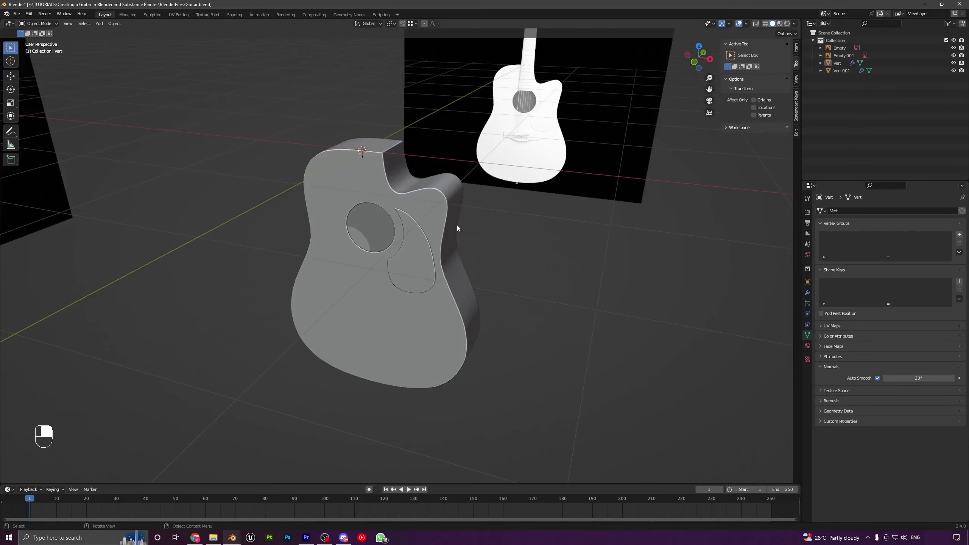
- Isolate the guitar body, examine its surface and sound hole, and return to the full scene
click(360, 174)
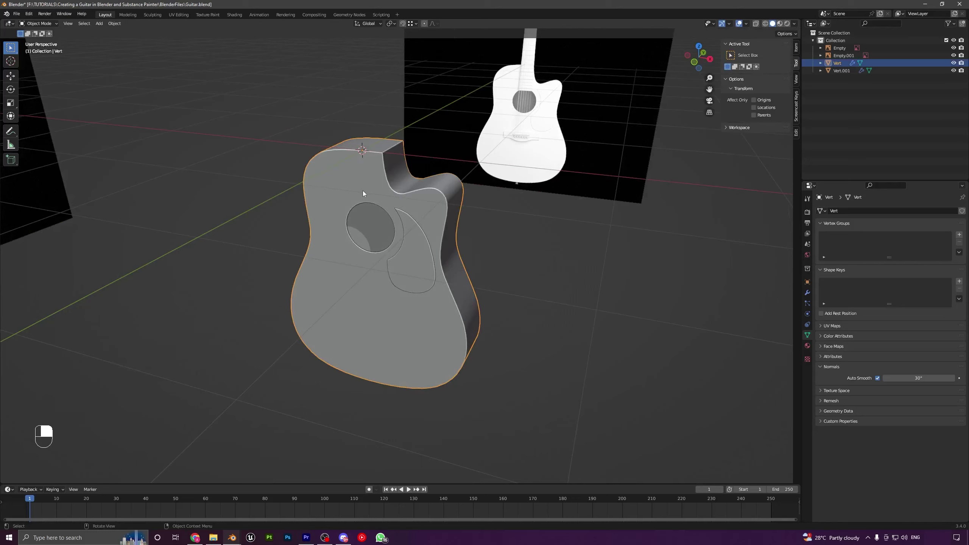
key(KP_Divide)
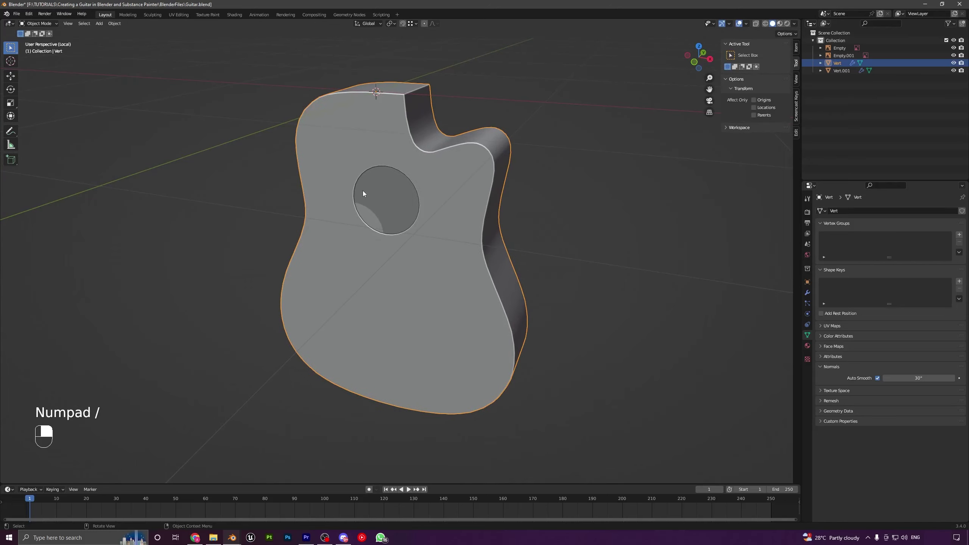
scroll(715, 319, down, 7)
mouse_move(475, 235)
middle_down()
mouse_move(436, 231)
mouse_move(450, 224)
mouse_move(428, 221)
mouse_move(441, 207)
mouse_move(468, 234)
middle_up()
scroll(445, 227, up, 5)
scroll(424, 217, up, 5)
scroll(422, 216, down, 5)
key(KP_Divide)
scroll(445, 305, up, 4)
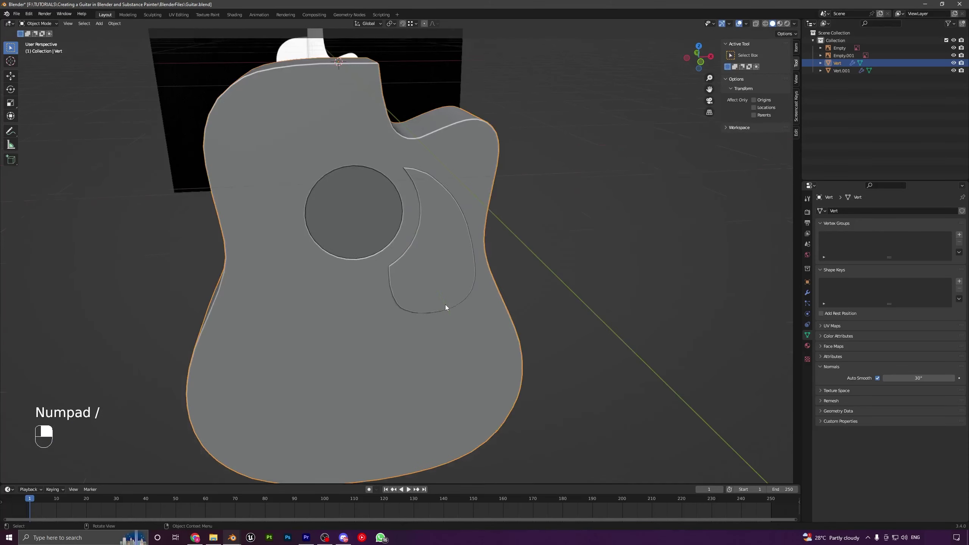
- Isolate the pickguard and open its mesh for editing in face selection
click(452, 227)
scroll(454, 240, up, 2)
key(KP_Divide)
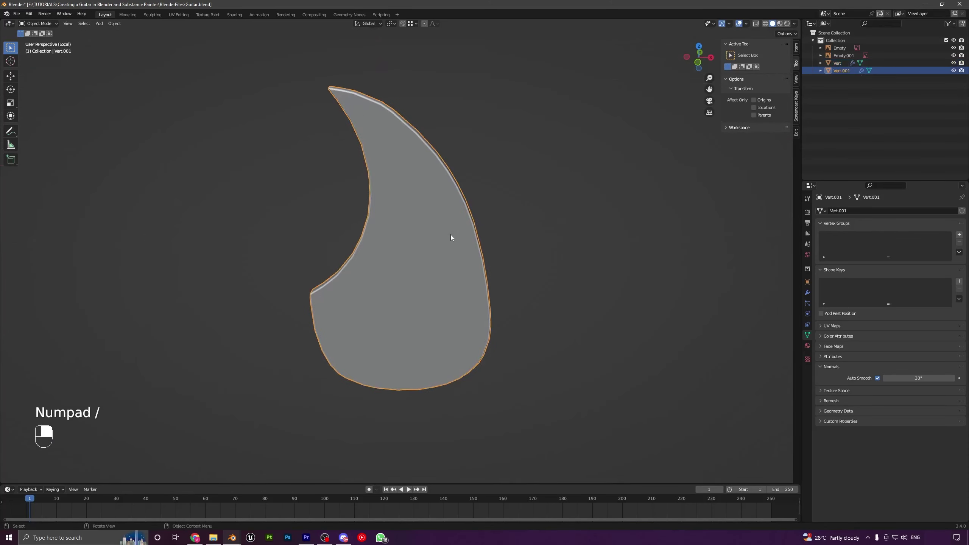
key(Tab)
middle_drag(419, 217, 369, 232)
click(526, 149)
key(3)
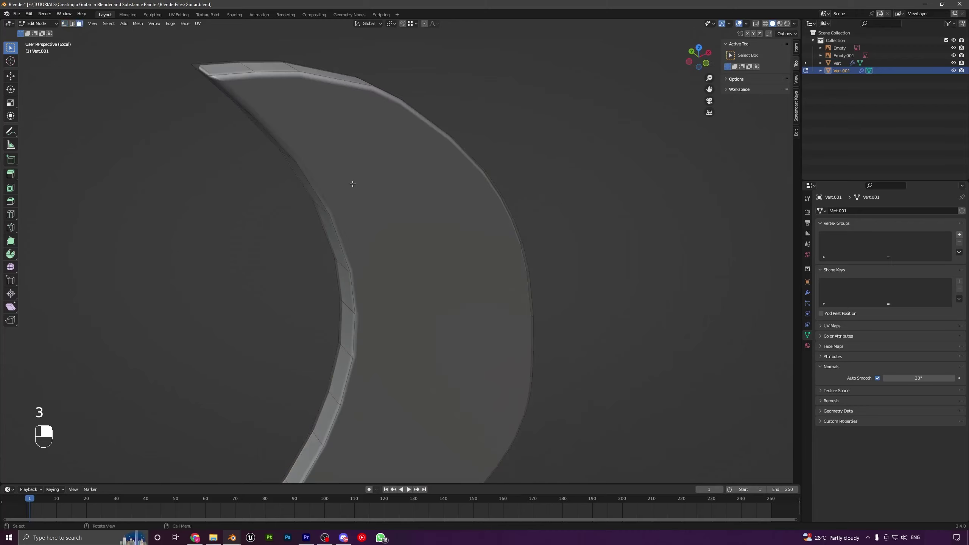
- Delete the pickguard's large front face so only the side rim remains there
key(1)
mouse_move(329, 179)
middle_down()
mouse_move(375, 164)
mouse_move(444, 165)
mouse_move(323, 163)
mouse_move(400, 211)
mouse_move(383, 197)
mouse_move(392, 232)
mouse_move(456, 184)
mouse_move(387, 260)
mouse_move(405, 274)
mouse_move(383, 288)
mouse_move(367, 240)
mouse_move(479, 329)
mouse_move(418, 240)
mouse_move(519, 233)
mouse_move(461, 275)
mouse_move(409, 267)
mouse_move(342, 231)
mouse_move(324, 185)
middle_up()
scroll(443, 194, down, 3)
key(3)
click(398, 243)
scroll(398, 244, down, 4)
key(x)
click(519, 235)
key(Tab)
key(Tab)
scroll(352, 233, up, 3)
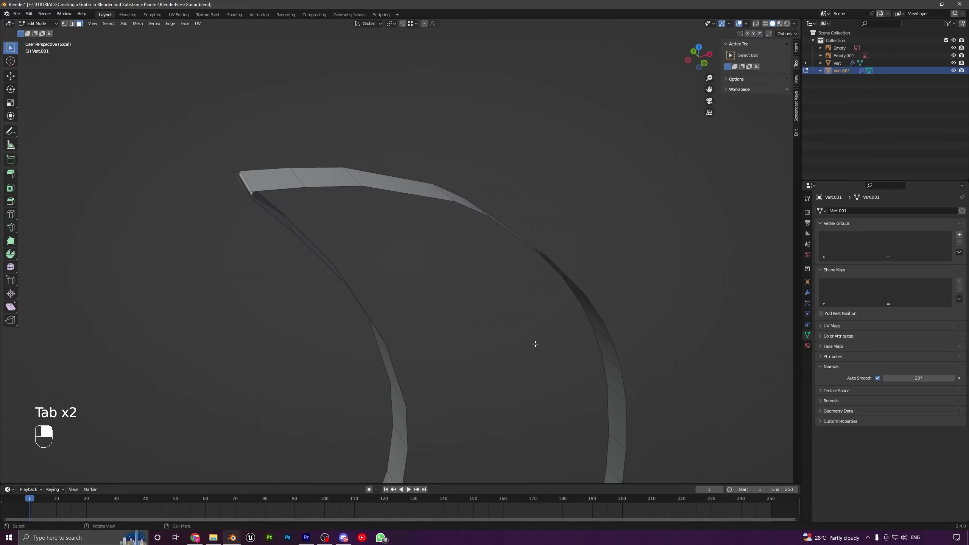
- Connect opposite rim vertices near the pickguard's upper tip with two cross edges
key(1)
middle_drag(389, 265, 352, 266)
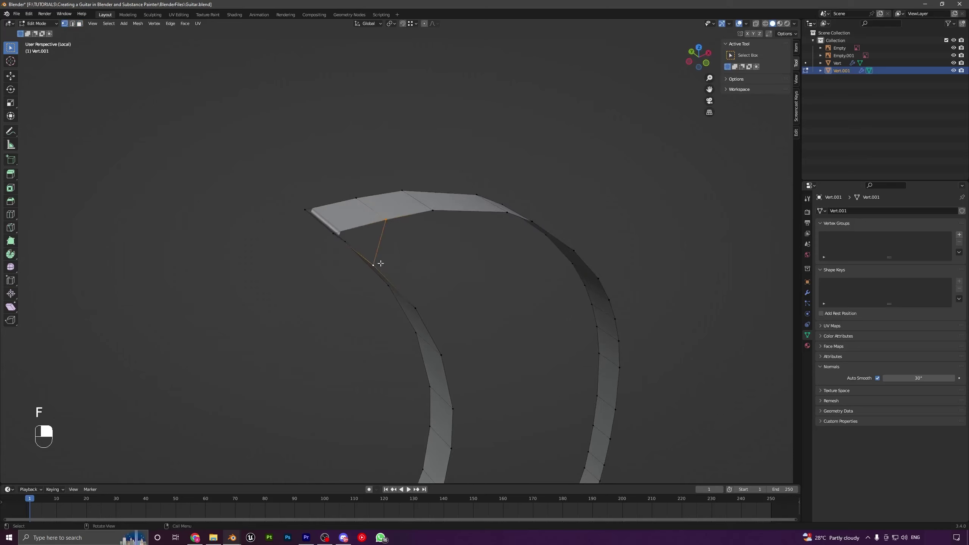
click(432, 212)
shift+click(416, 309)
key(f)
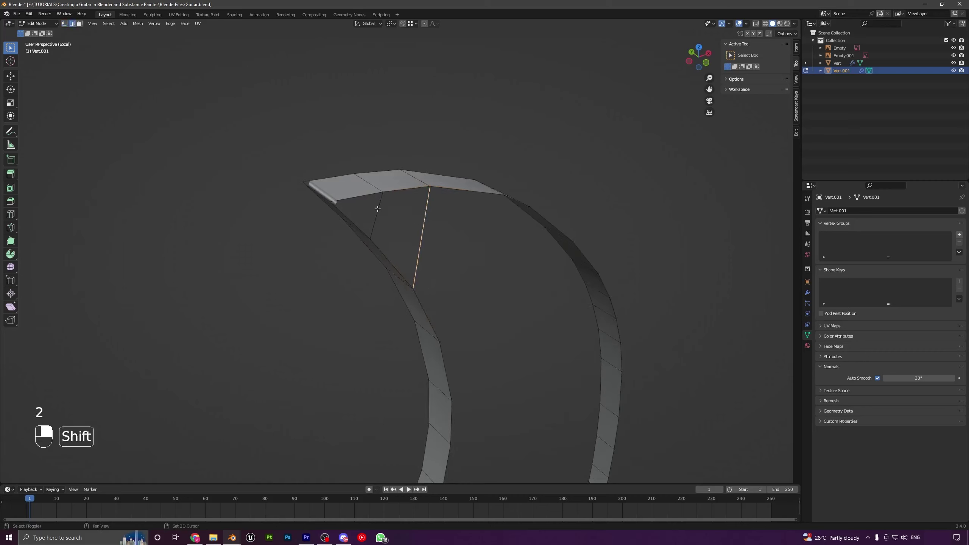
- Fill the gap between the two cross edges near the upper tip with a quad face
middle_drag(383, 212, 427, 275)
key(f)
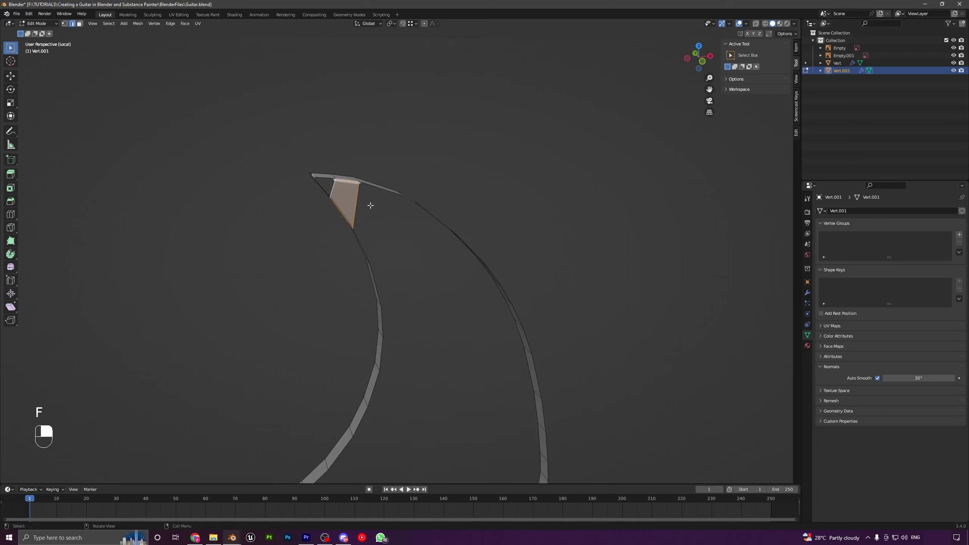
middle_drag(350, 198, 386, 283)
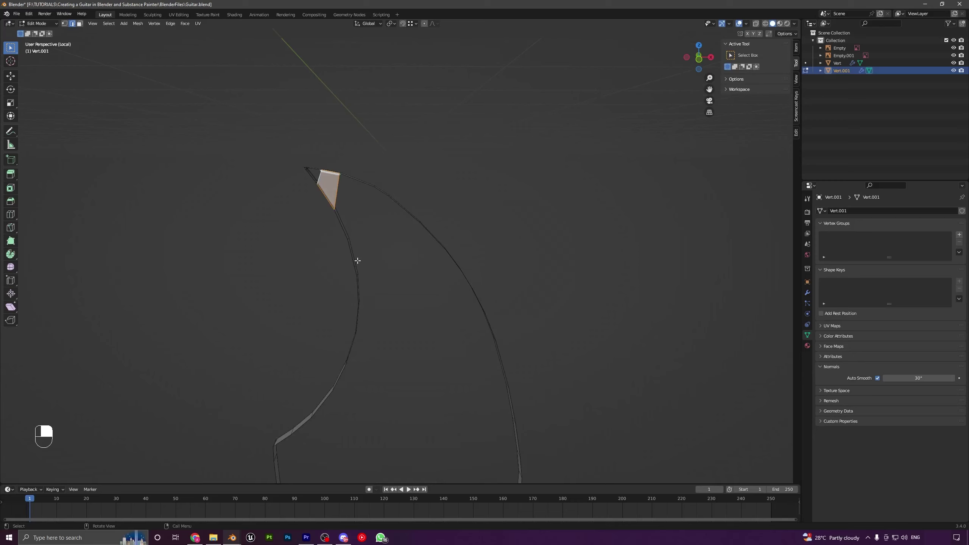
middle_drag(410, 271, 393, 234)
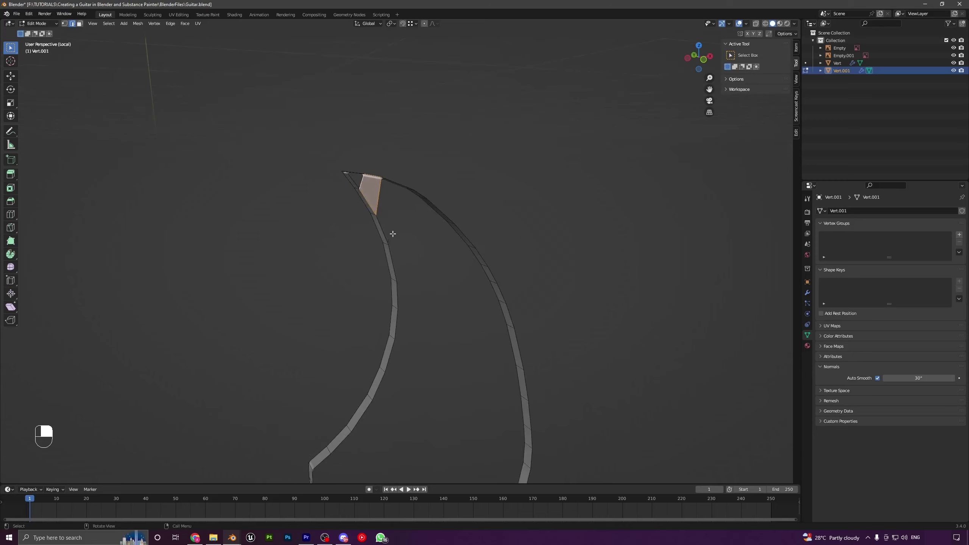
- Starting from the lower cross edge, fill successive quad faces between the rim's two sides down toward the pickguard's rounded bottom
scroll(439, 282, down, 2)
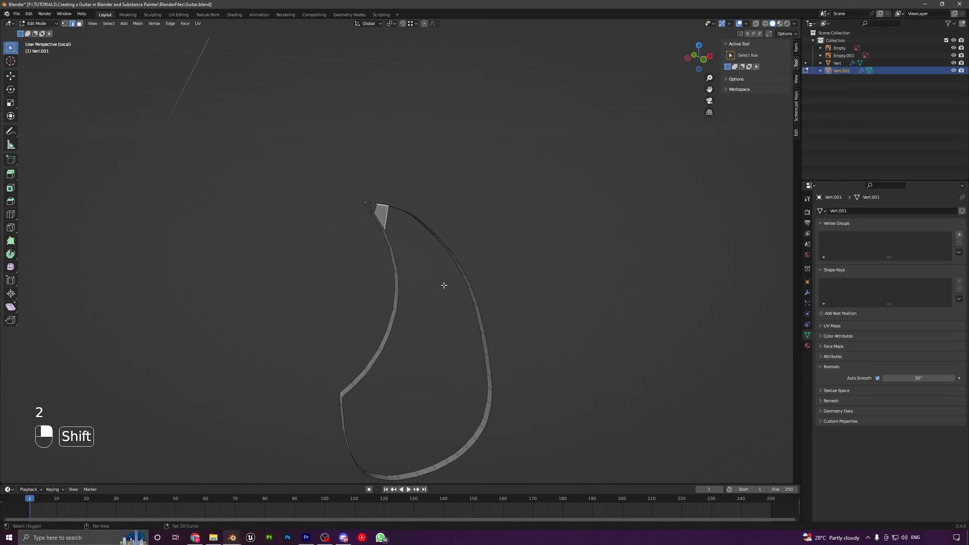
shift+middle_drag(444, 286, 408, 254)
key(f)
key(f)
key(f)
key(f)
key(f)
key(f)
key(f)
key(f)
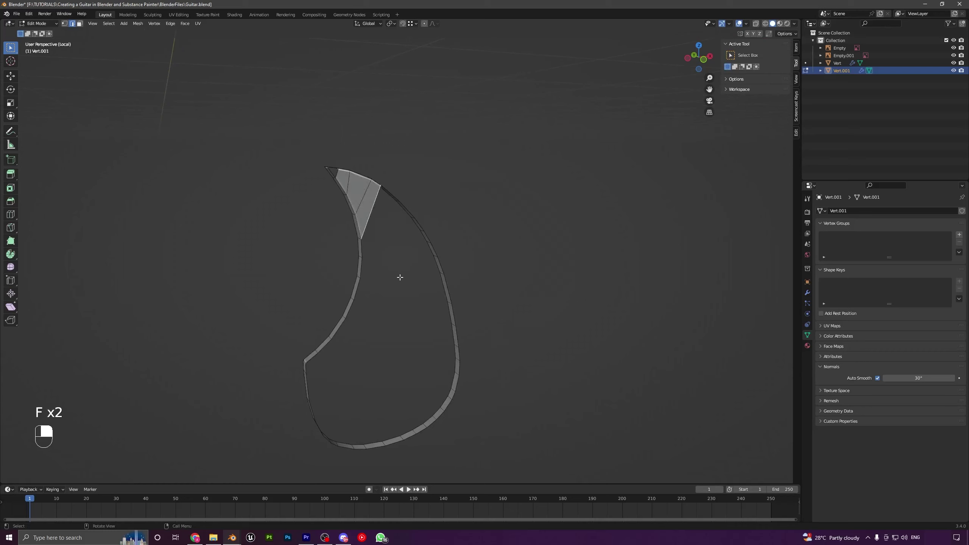
key(f)
key(f)
key(f)
key(f)
key(f)
key(f)
key(f)
key(f)
key(f)
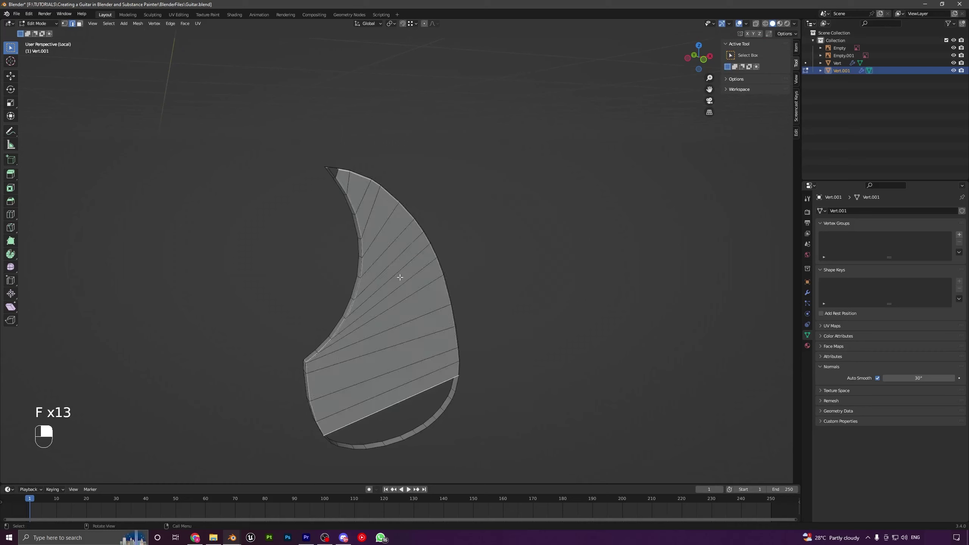
- Fill the remaining gap along the pickguard's rounded bottom edge to close the front surface
shift+middle_drag(441, 336, 408, 178)
scroll(406, 331, up, 5)
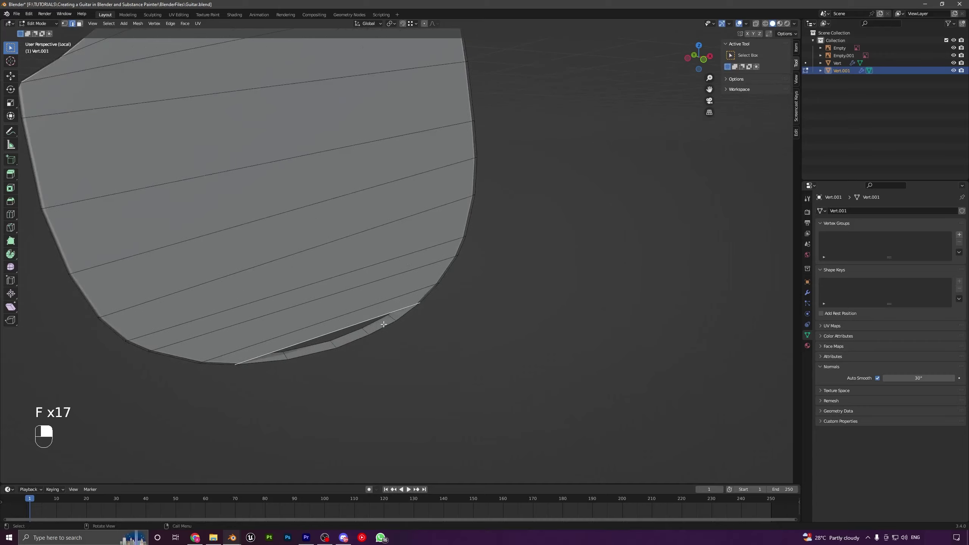
key(f)
middle_drag(422, 366, 336, 284)
key(f)
key(Tab)
key(Tab)
- Move one side face of the rim at the pickguard's rounded bottom slightly downward along the Z axis
shift+middle_drag(397, 344, 394, 277)
scroll(346, 228, up, 4)
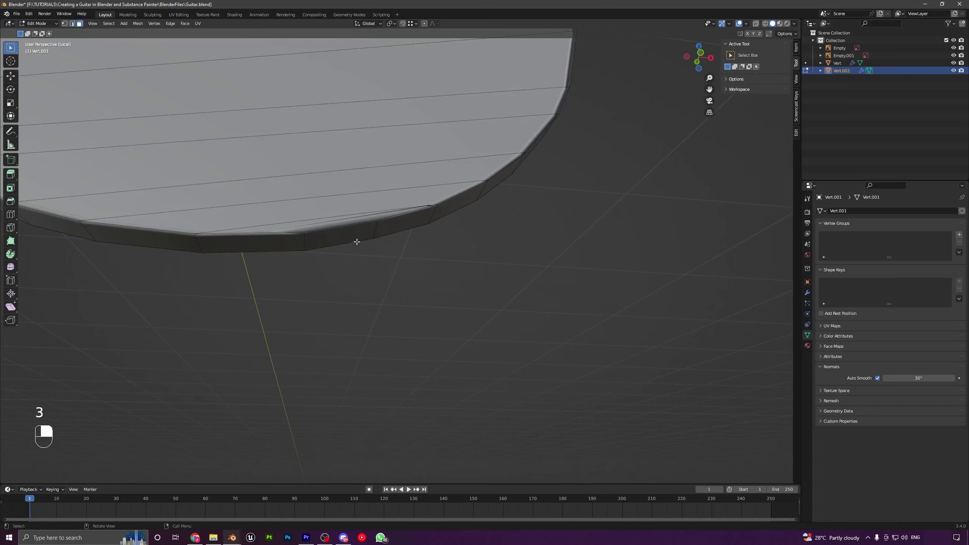
click(351, 231)
key(g)
key(shift)
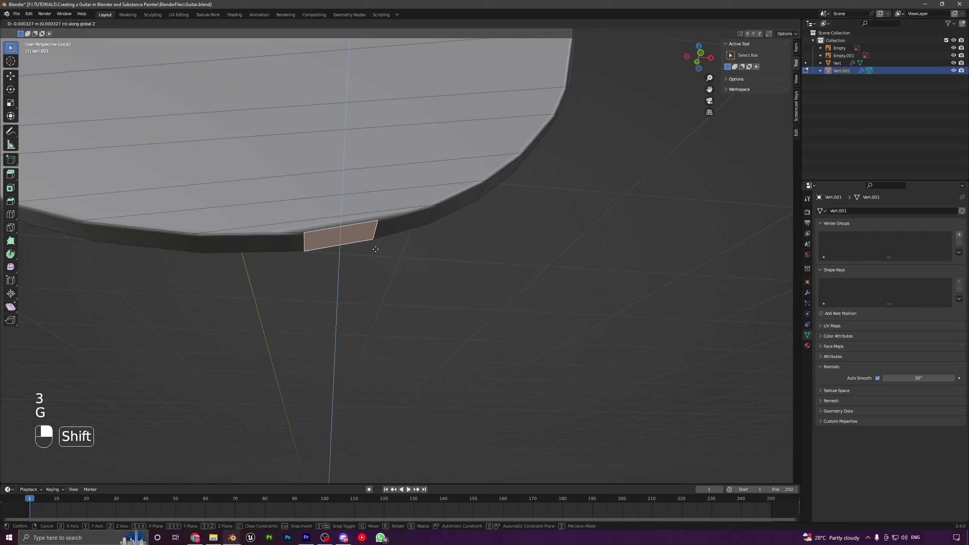
click(378, 264)
key(Tab)
scroll(379, 244, down, 4)
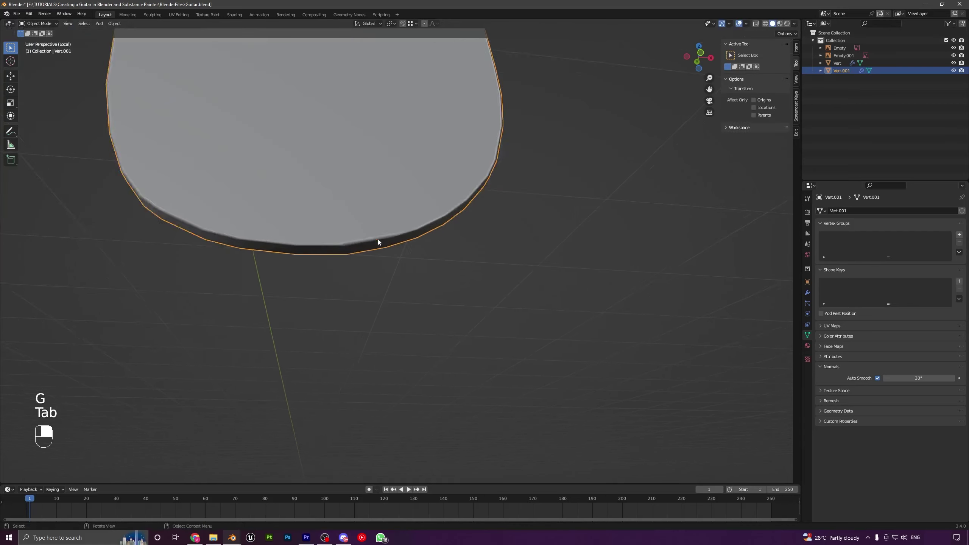
middle_drag(378, 244, 394, 292)
- Nudge the rim edge at the pickguard's rounded bottom along the Z axis to refine the outline
key(Tab)
scroll(382, 275, up, 3)
key(2)
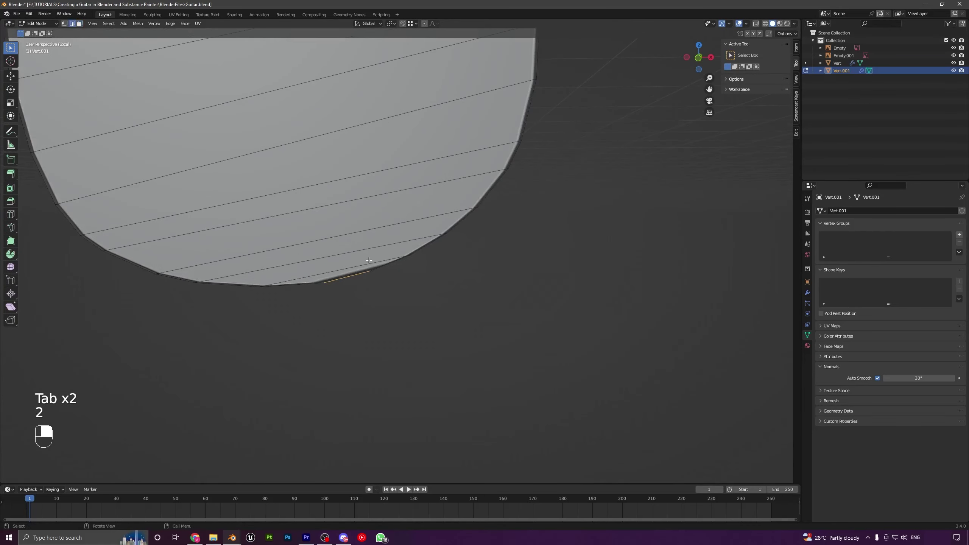
key(g)
key(z)
shift+click(399, 278)
key(Tab)
scroll(404, 285, down, 4)
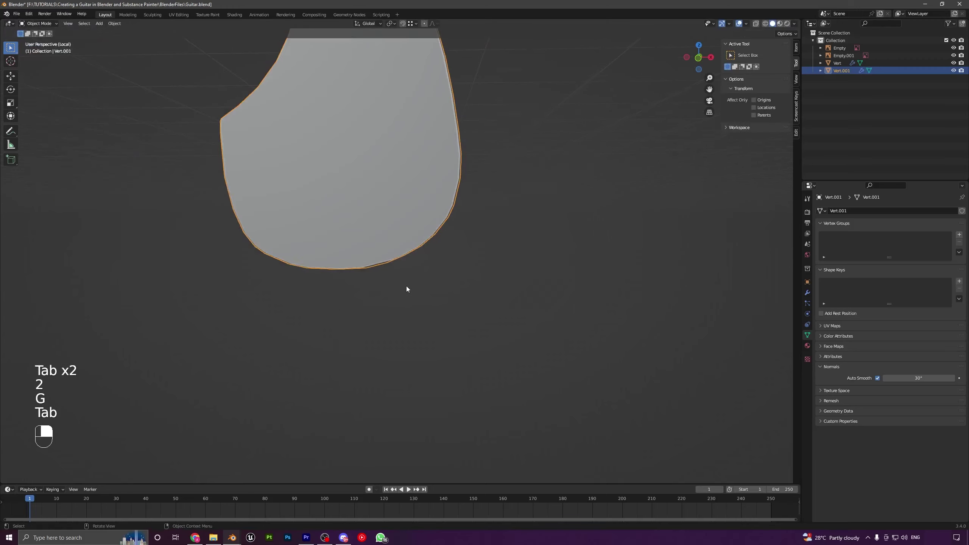
middle_drag(406, 286, 296, 275)
scroll(295, 276, down, 4)
scroll(376, 317, up, 3)
- Connect two opposite rim vertices near the tip on the pickguard's back side with a cross edge
shift+middle_drag(401, 192, 408, 232)
key(Tab)
shift+middle_drag(409, 229, 372, 353)
scroll(340, 378, up, 6)
key(1)
shift+middle_drag(371, 354, 369, 298)
click(351, 291)
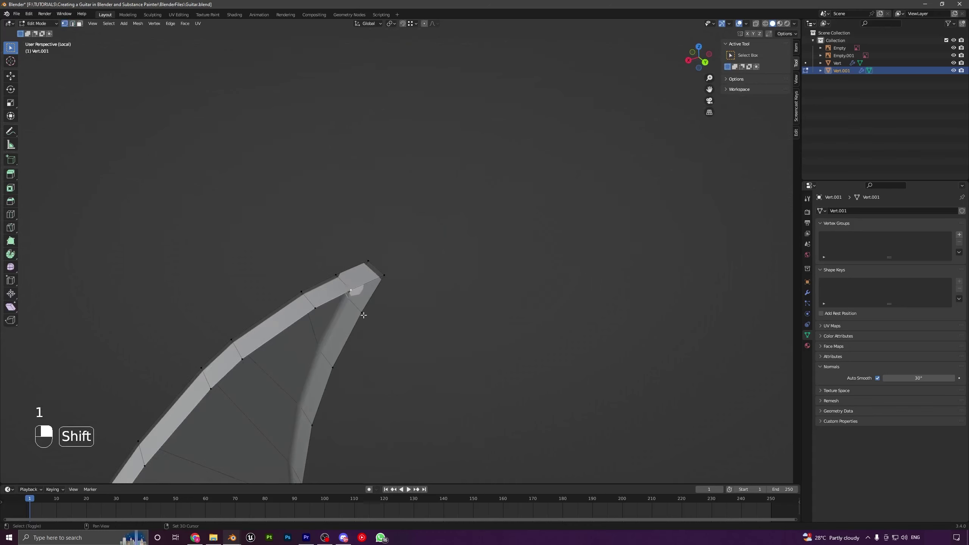
shift+click(362, 314)
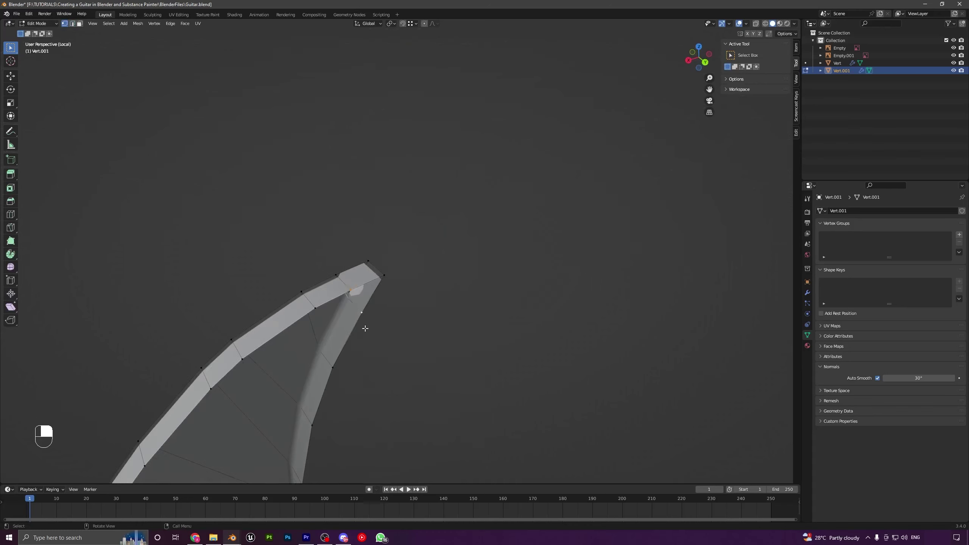
key(f)
- Fill a quad face below the cross edge near the tip on the pickguard's back side
shift+click(334, 368)
key(2)
middle_drag(373, 313, 409, 305)
shift+click(315, 368)
middle_drag(346, 377, 331, 237)
key(f)
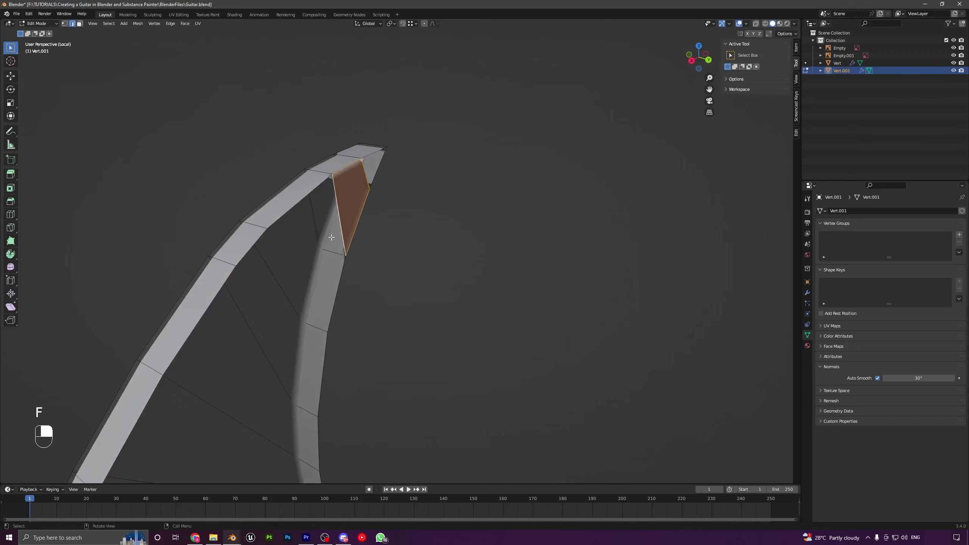
- Starting from the lower edge of the new back face, fill successive quad faces down toward the pickguard's rounded bottom
click(342, 211)
scroll(354, 229, down, 7)
middle_drag(443, 319, 415, 328)
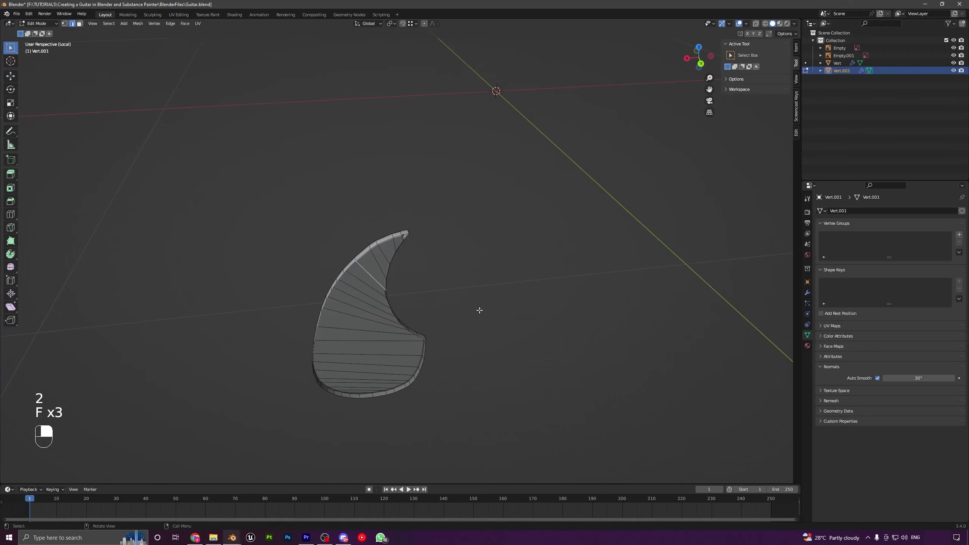
key(f)
key(f)
key(f)
key(f)
key(f)
key(f)
key(f)
key(f)
key(f)
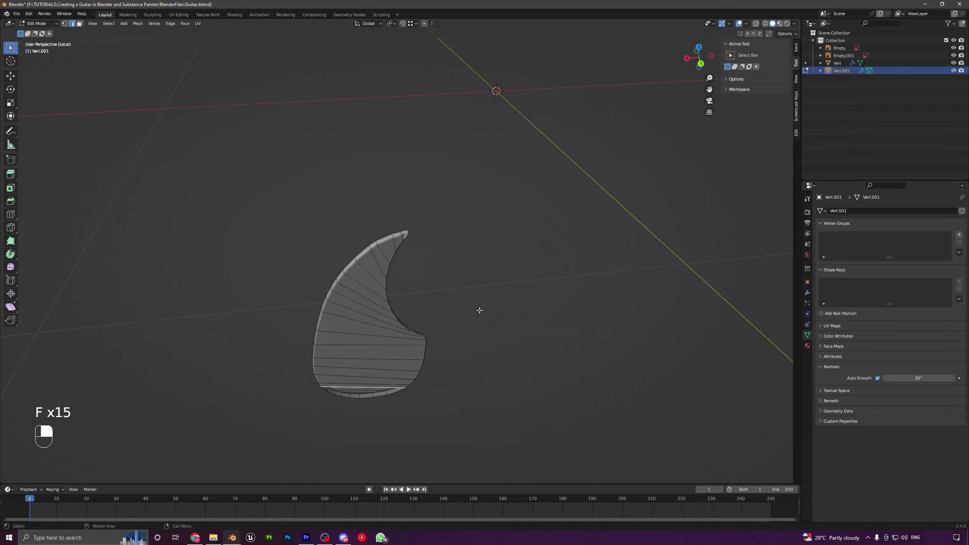
- Fill the remaining gap along the rounded bottom edge to close the pickguard's back surface
shift+middle_drag(415, 367, 415, 198)
scroll(415, 199, up, 3)
scroll(397, 246, up, 3)
middle_drag(308, 268, 474, 260)
key(f)
key(f)
key(f)
key(Tab)
key(Tab)
- Fill the remaining faces at the pickguard's pointed tip on both the front and back sides
key(f)
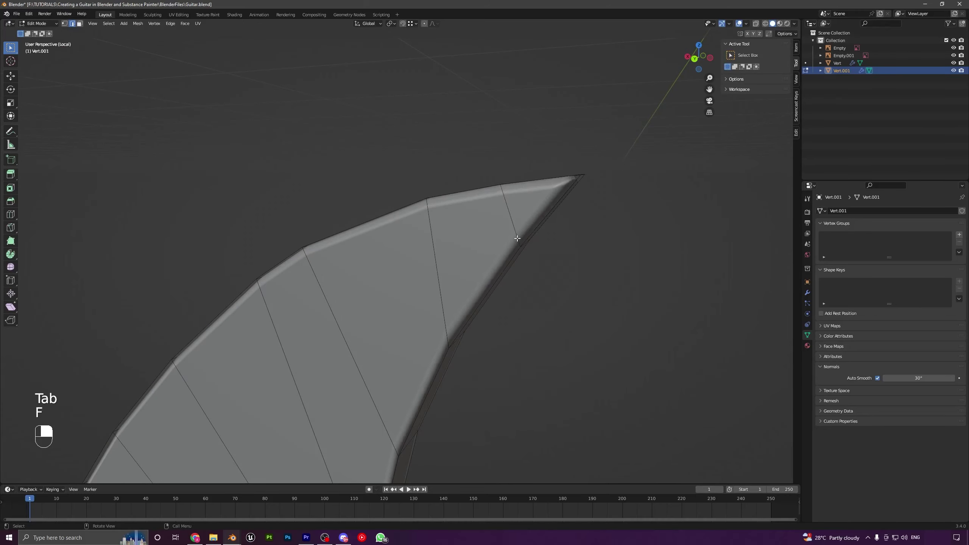
middle_drag(517, 238, 374, 262)
click(173, 201)
key(f)
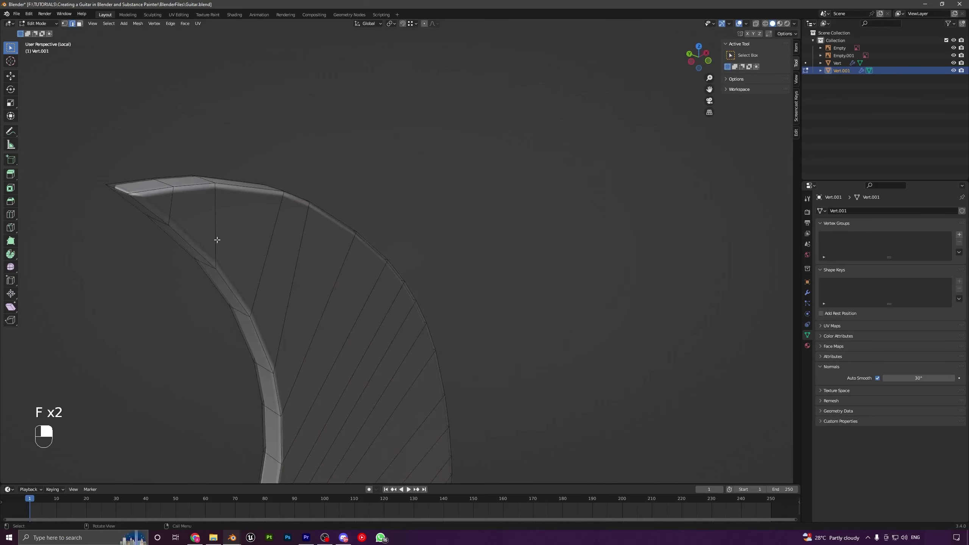
key(Tab)
scroll(283, 305, down, 7)
key(Tab)
middle_drag(290, 314, 427, 223)
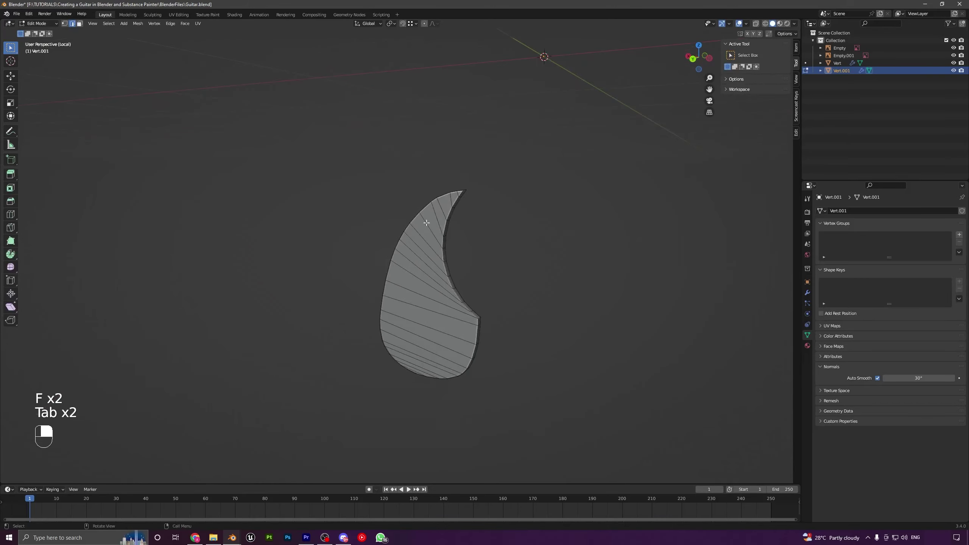
middle_drag(442, 320, 470, 307)
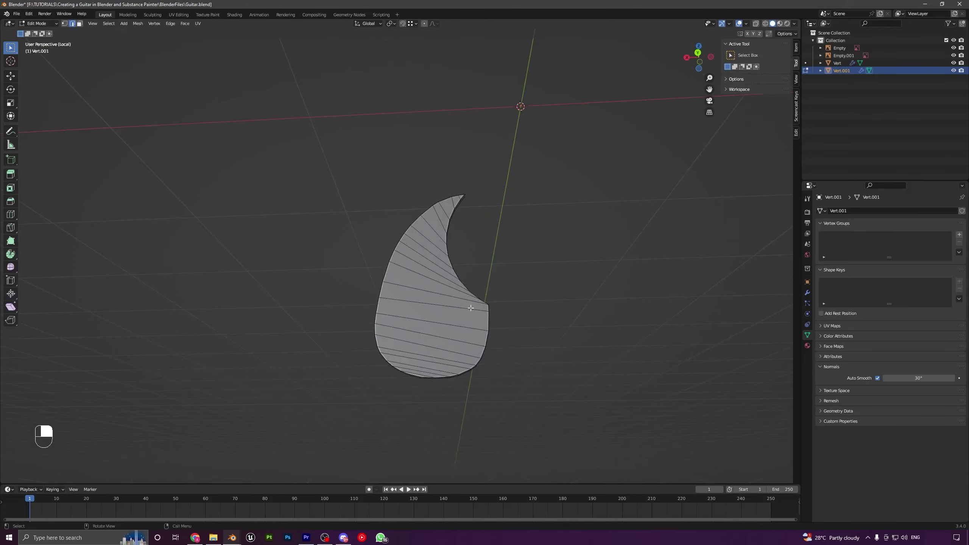
- Leave the pickguard's isolated view for the full guitar scene in Object Mode, clear the selection and save the file
key(KP_Divide)
key(Tab)
key(a)
key(a)
scroll(441, 278, down, 3)
middle_drag(438, 277, 410, 263)
scroll(443, 273, up, 6)
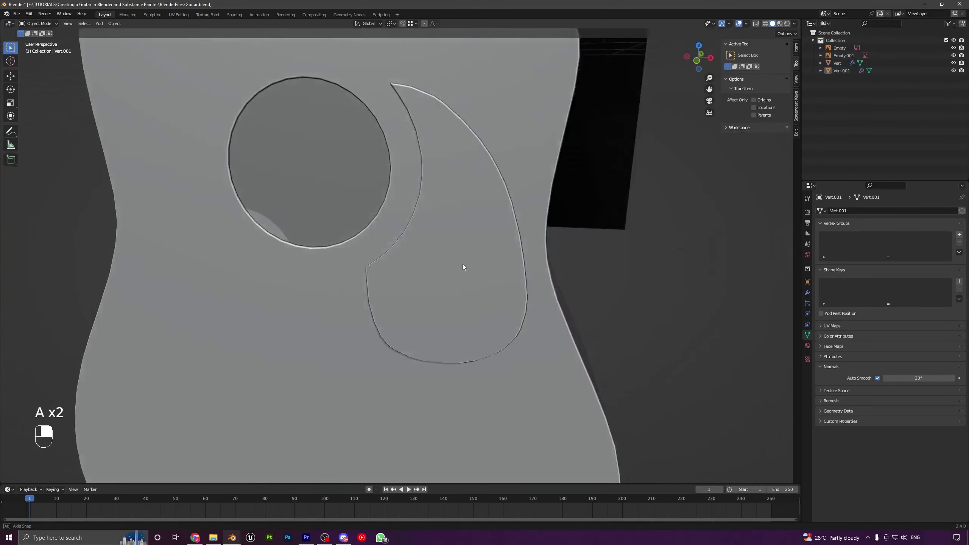
scroll(462, 264, down, 3)
middle_drag(488, 271, 388, 276)
scroll(486, 262, down, 2)
key(ctrl+s)
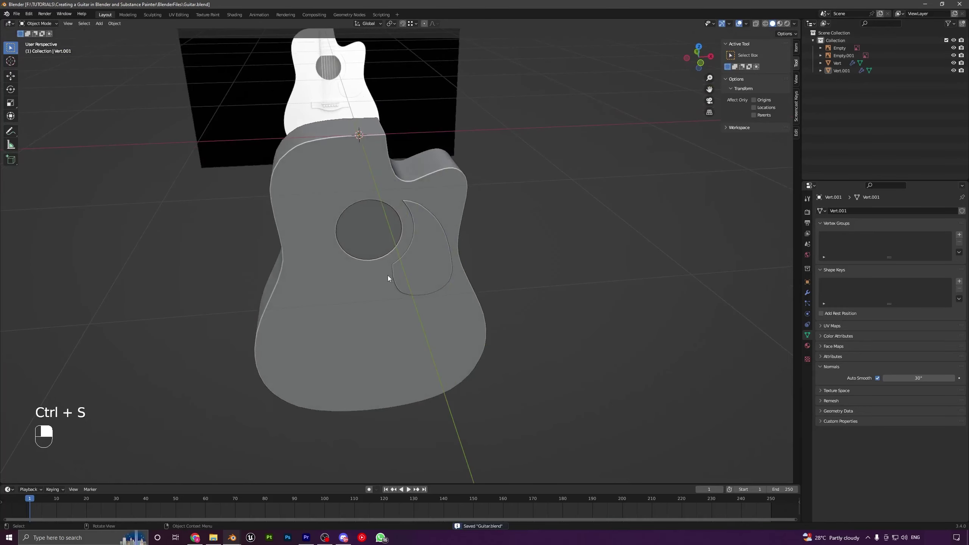
- Show the whole guitar in front orthographic view with X-ray on so the reference image is visible through the body
key(KP_1)
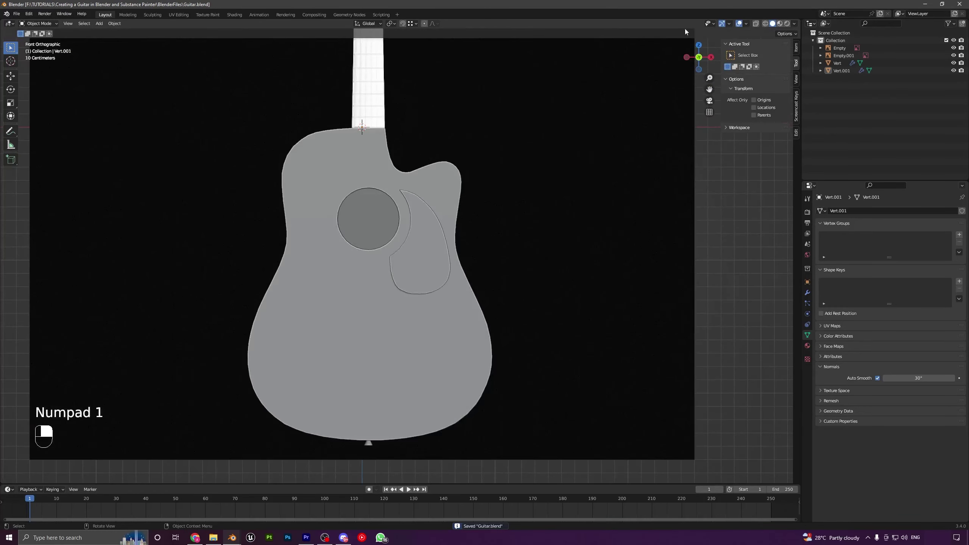
click(757, 23)
shift+middle_drag(403, 117, 453, 231)
scroll(443, 223, down, 4)
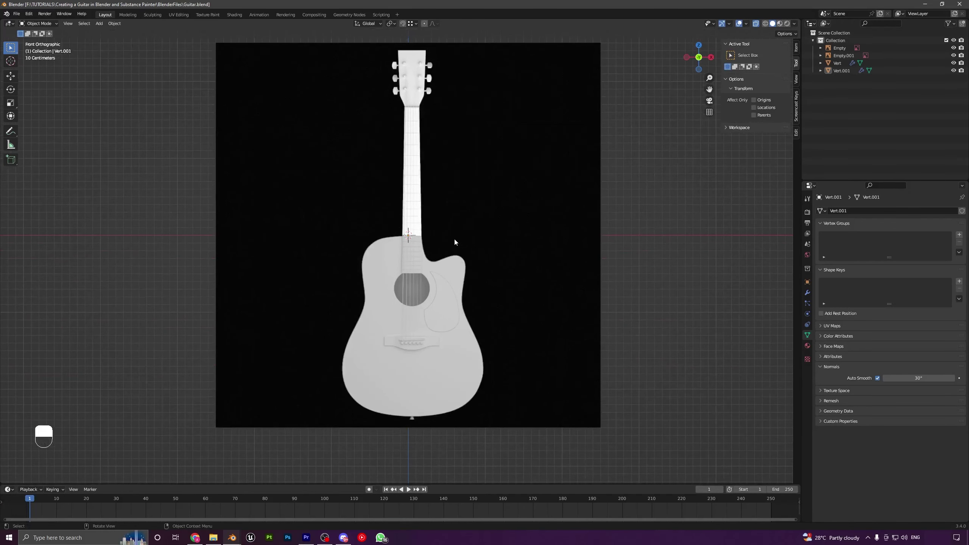